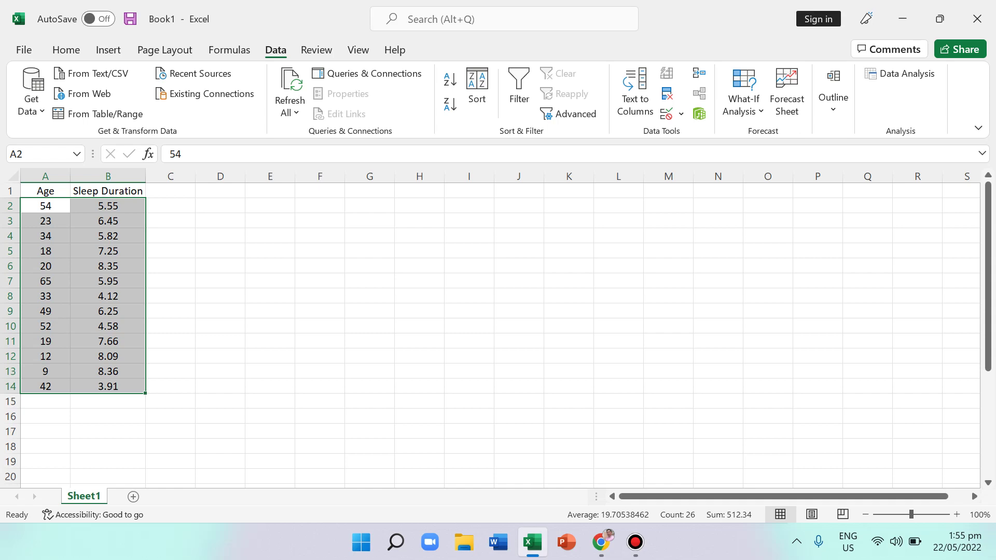
- Review the Age values in A2:A14 and the Sleep Duration values in B2:B14
click(270, 236)
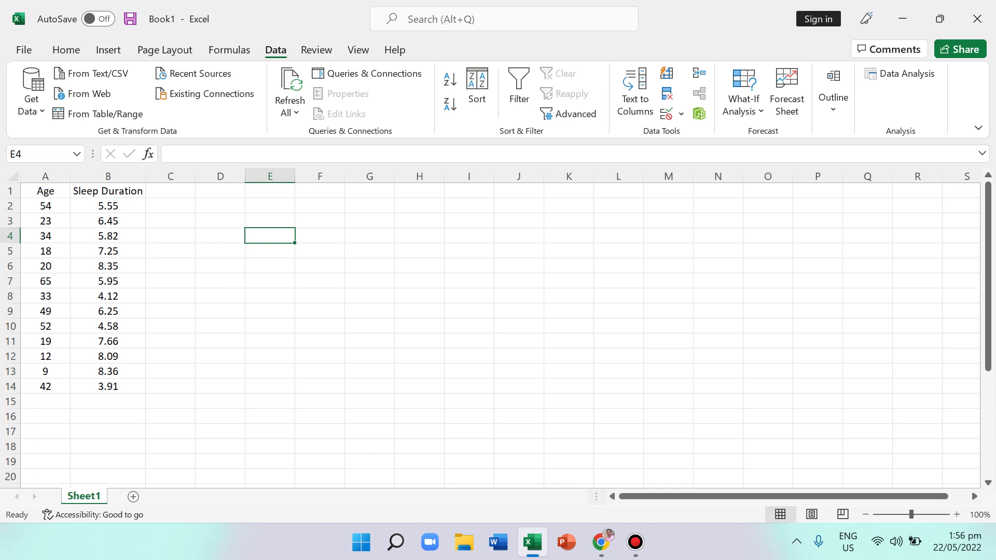
click(45, 206)
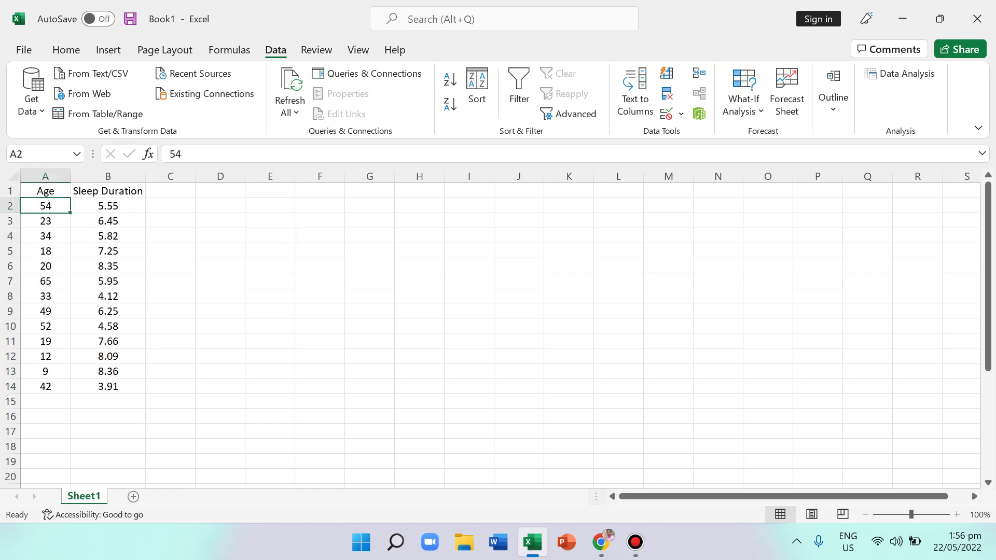
click(45, 190)
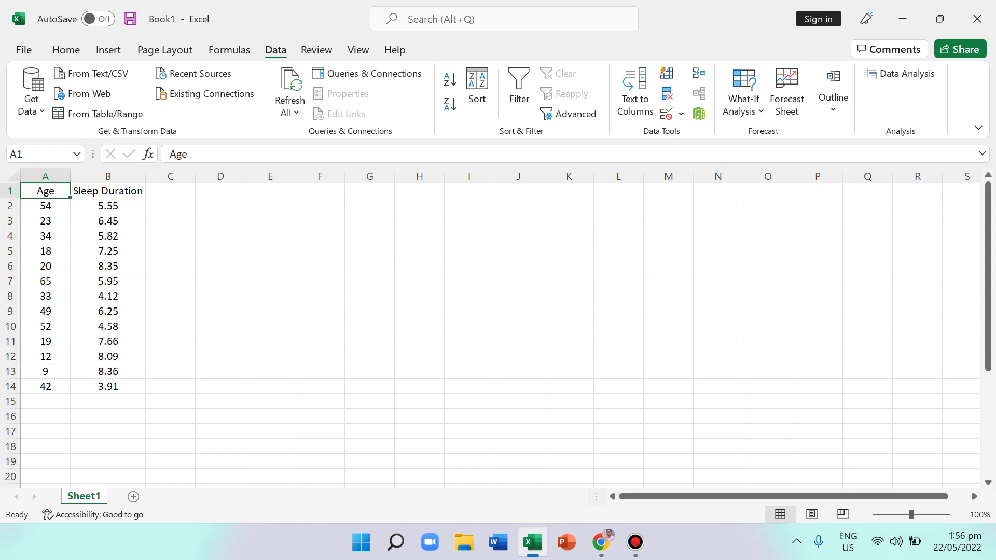
drag(45, 206, 46, 386)
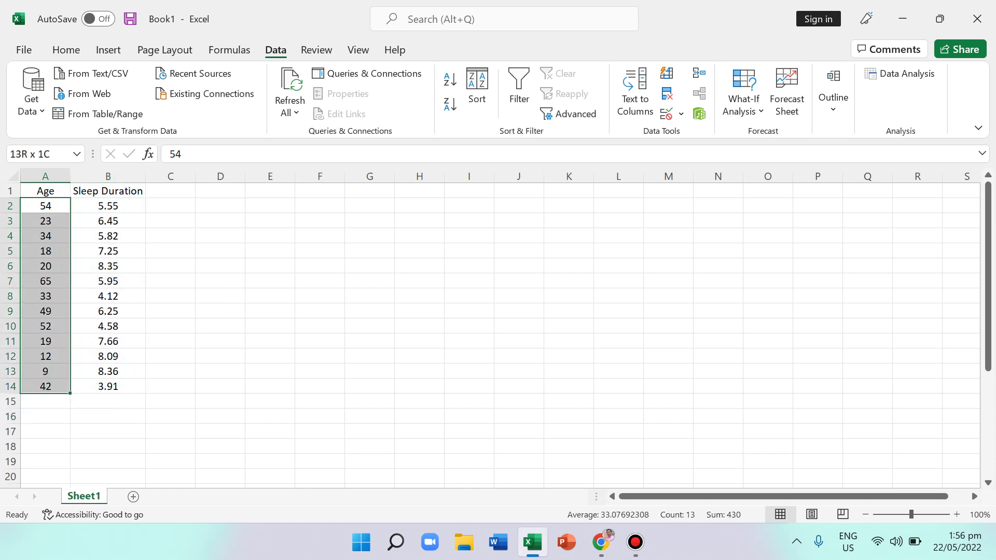
drag(107, 386, 108, 206)
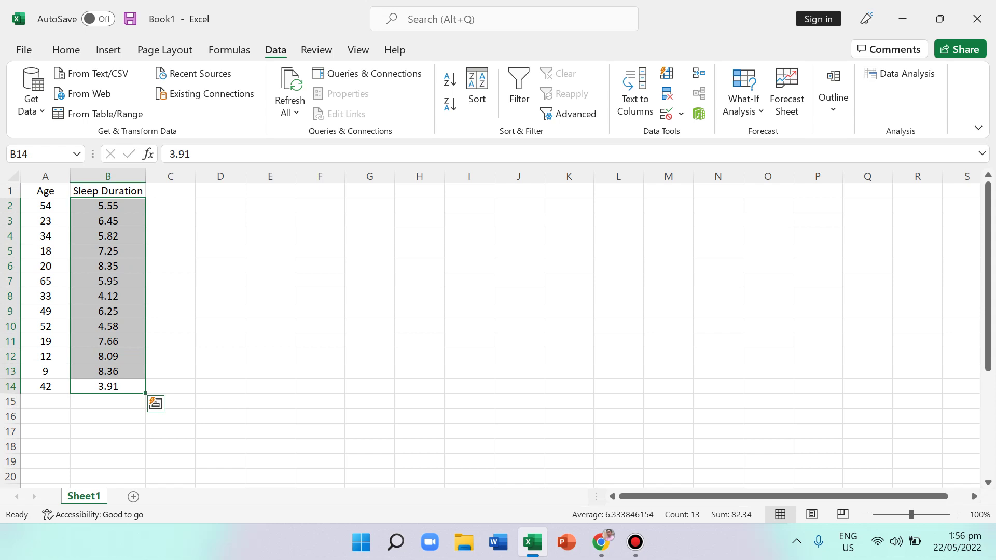
click(270, 220)
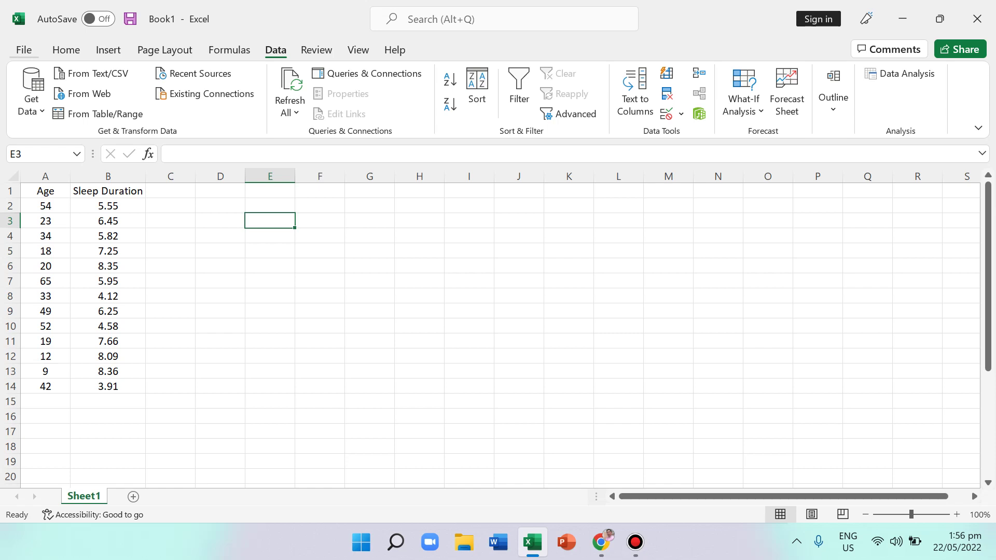
- Check in the Excel add-in settings that Analysis ToolPak and Analysis ToolPak - VBA are enabled
click(24, 50)
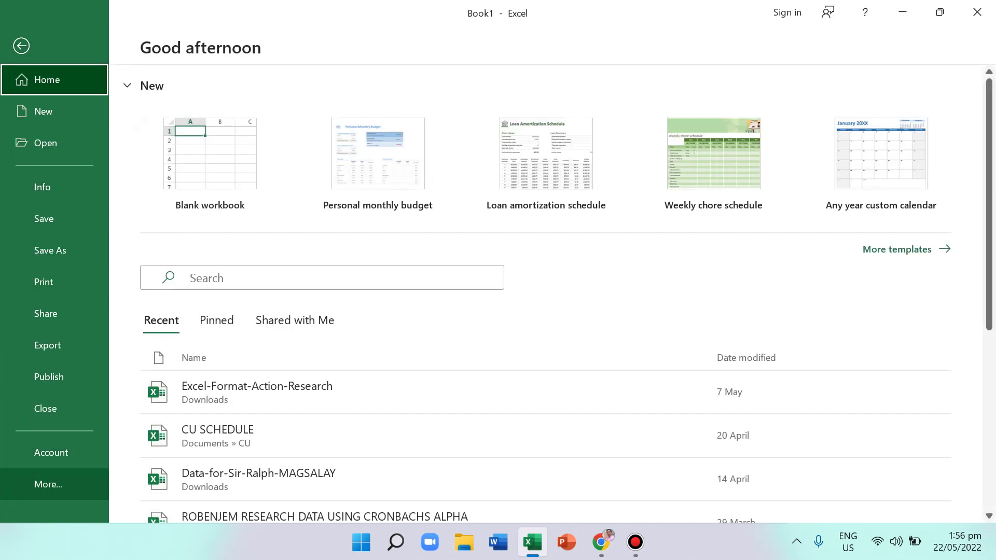
click(47, 483)
click(151, 483)
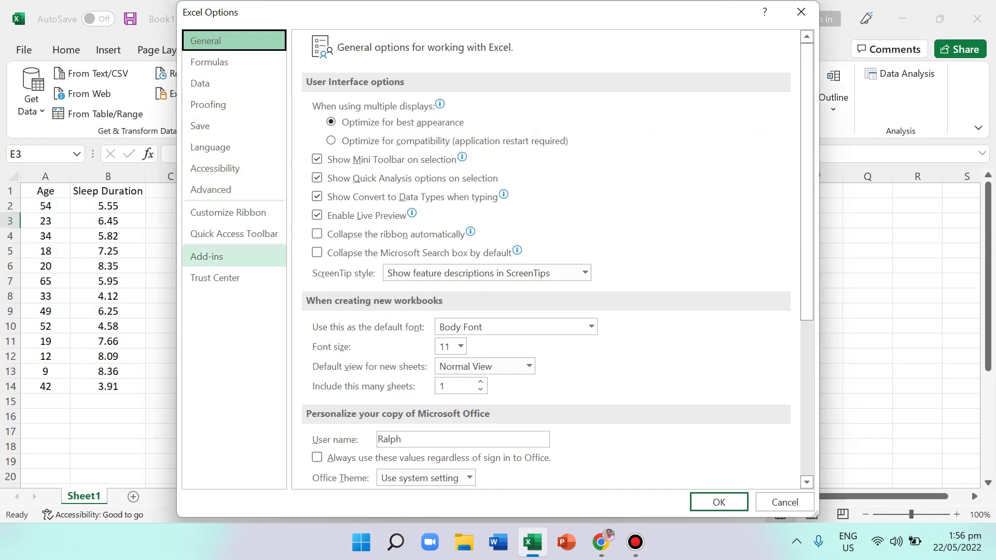
click(206, 256)
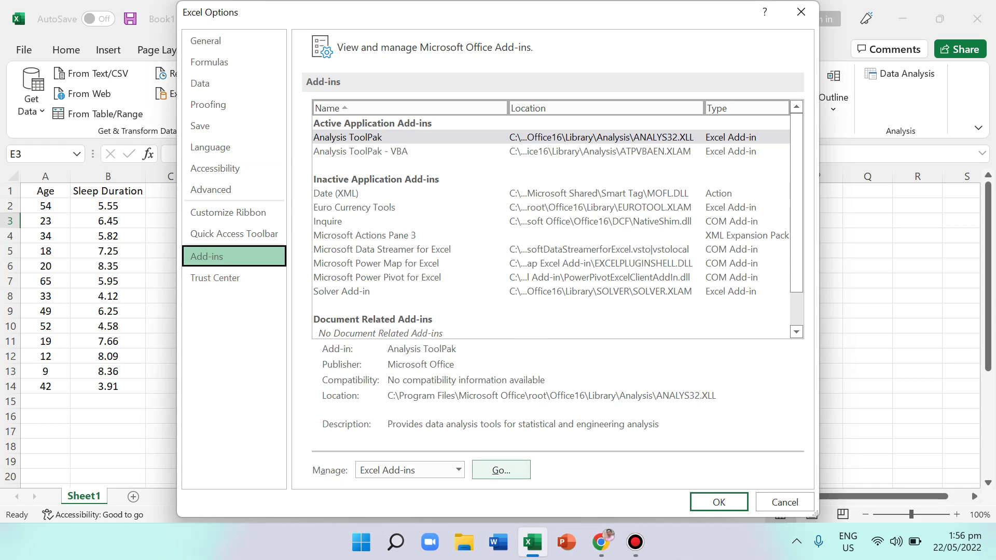
click(501, 469)
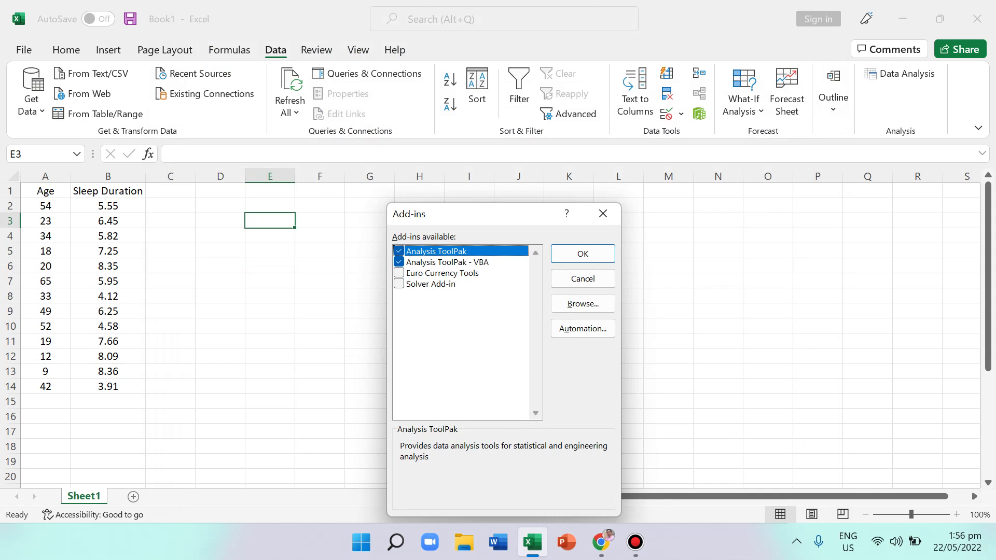
click(582, 253)
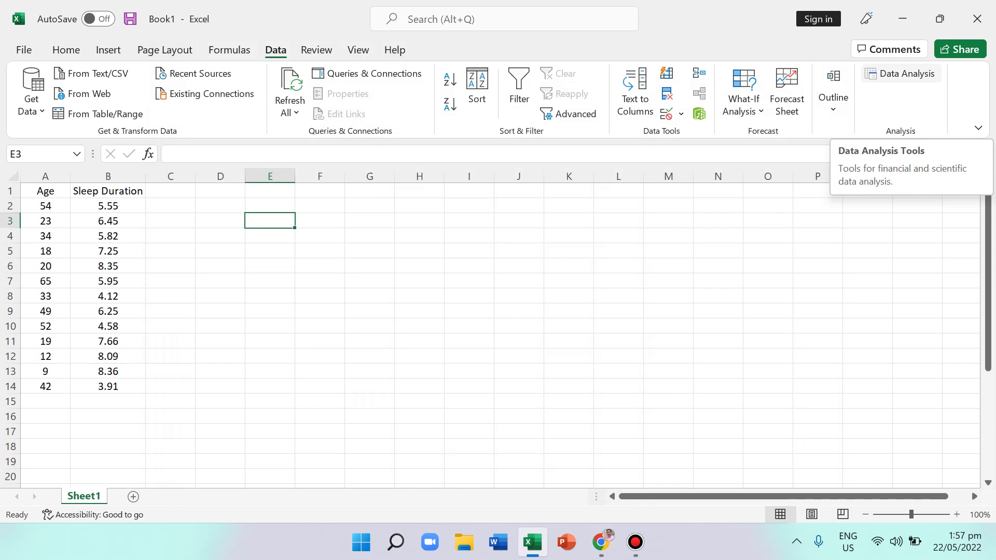
click(319, 235)
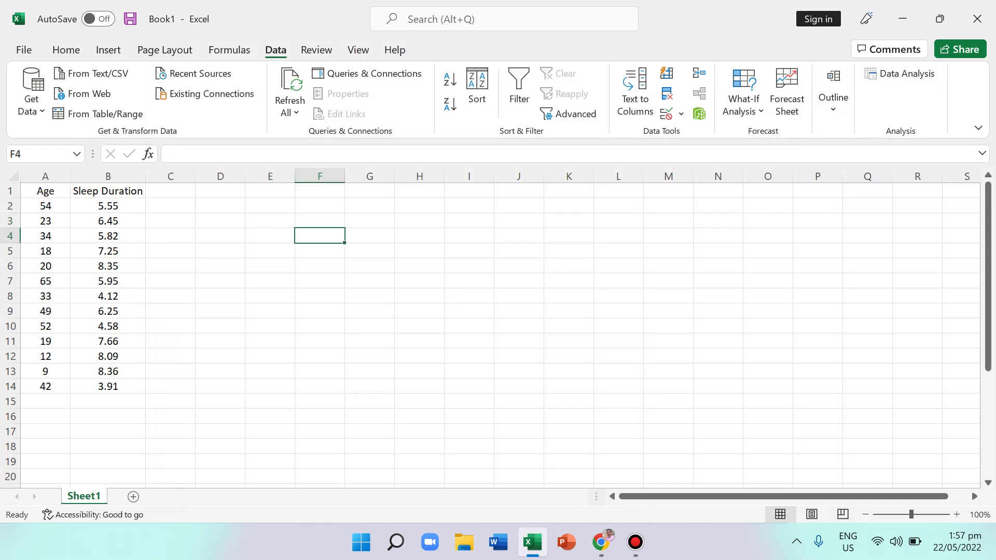
- Browse the full list of available Data Analysis tools without running one
click(899, 73)
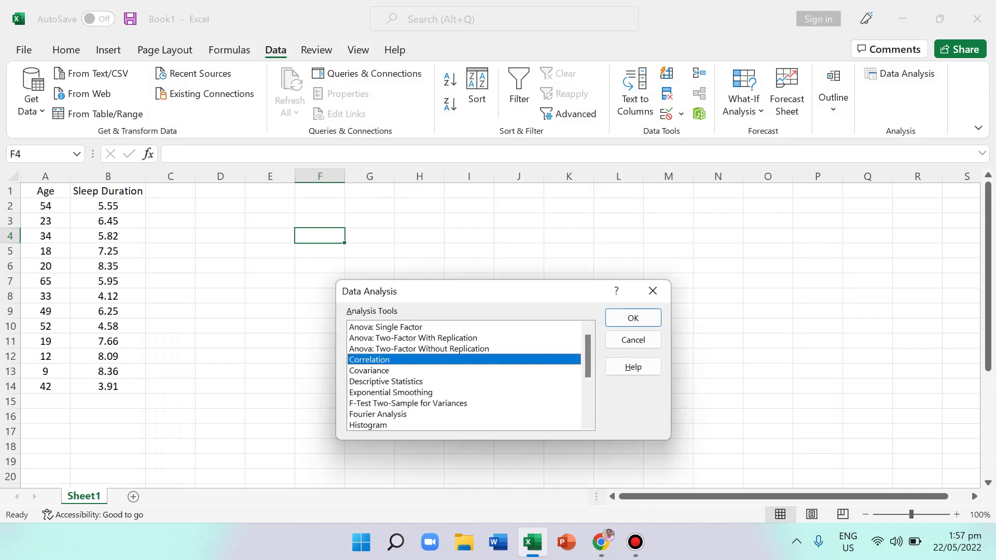
click(389, 328)
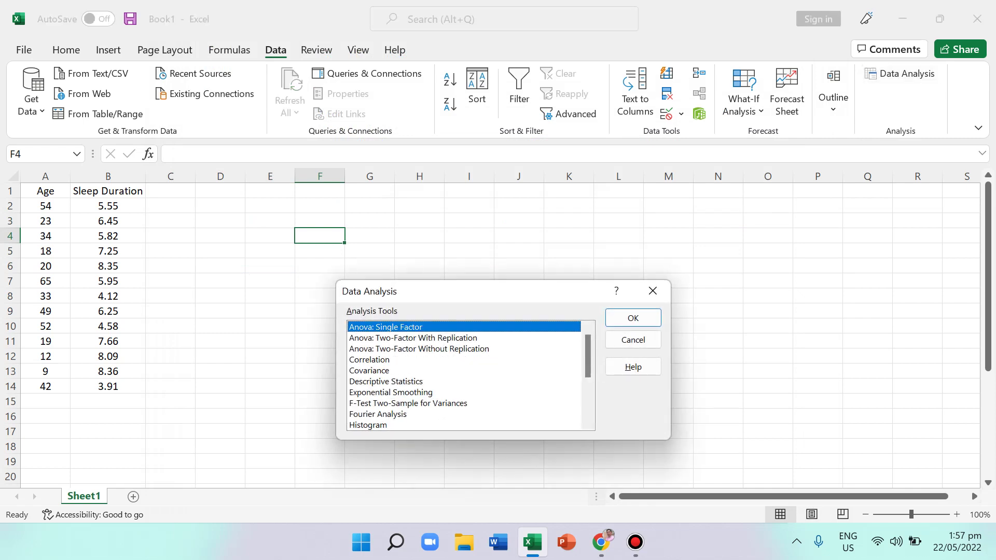
key(Down)
key(Down)
key(Down)
key(Down)
key(Down)
key(Down)
key(Down)
key(Down)
key(Down)
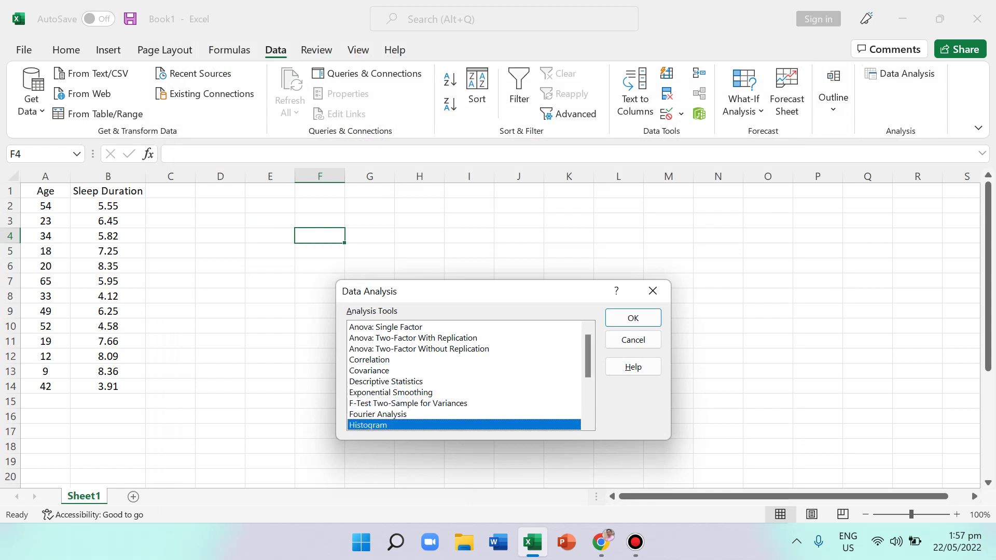
key(Down)
key(Down)
key(Down)
key(Down)
key(Down)
key(Down)
key(Down)
key(Down)
key(Down)
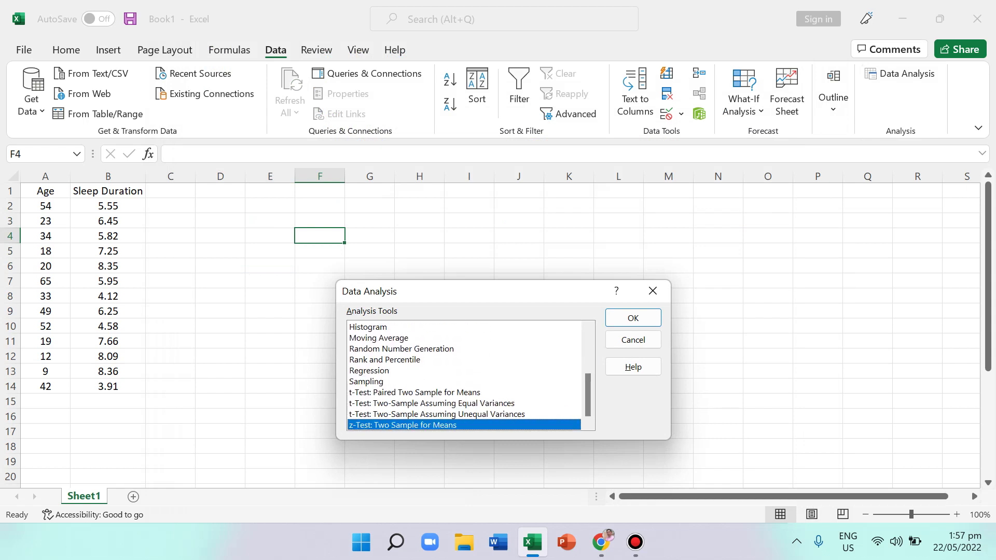
key(Up)
key(Up)
key(Up)
key(Up)
key(Up)
key(Up)
key(Up)
key(Up)
key(Up)
key(Up)
key(Up)
key(Up)
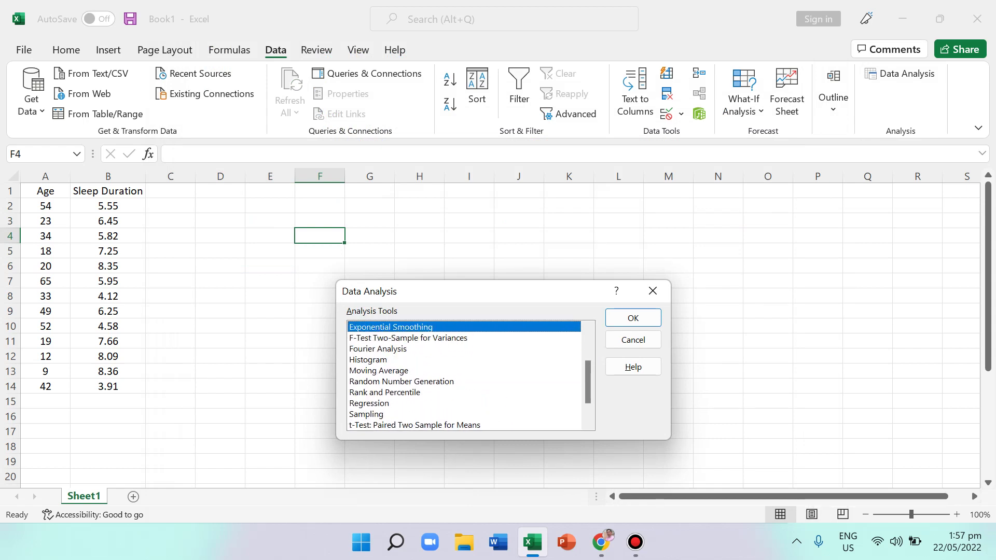
key(Up)
key(Up)
key(Up)
key(Down)
key(Up)
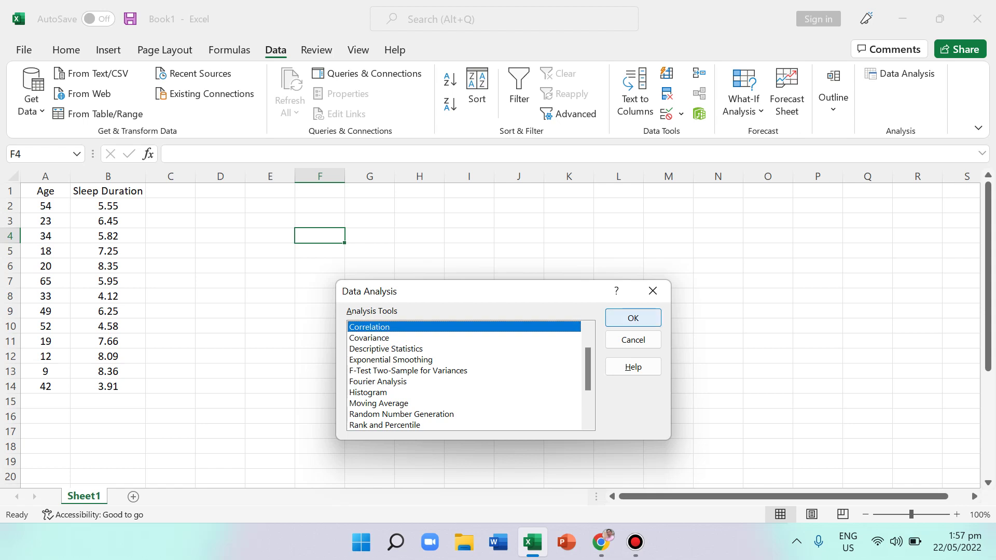
click(652, 290)
- Look over the two variables for analysis, the Age column and the Sleep Duration column
click(220, 205)
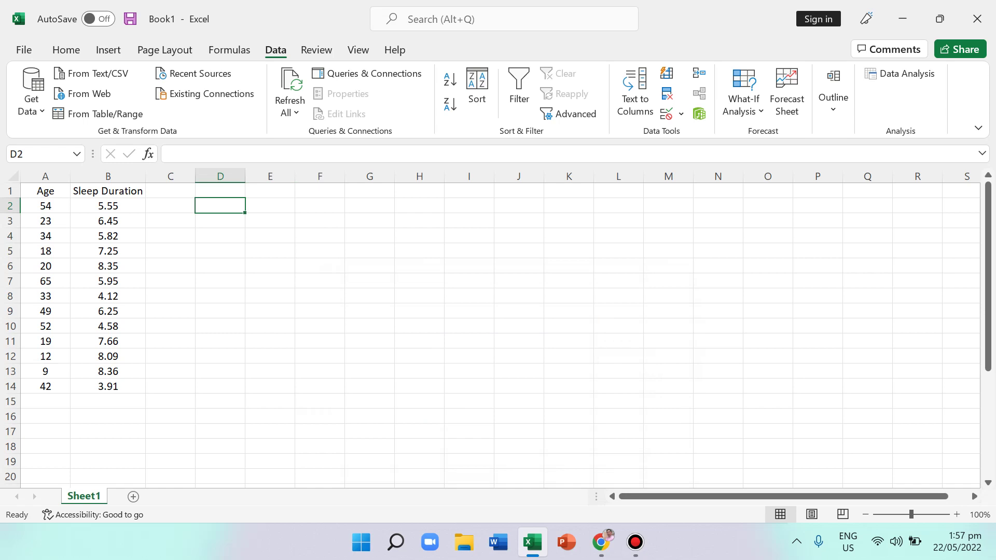
drag(45, 206, 46, 385)
click(108, 206)
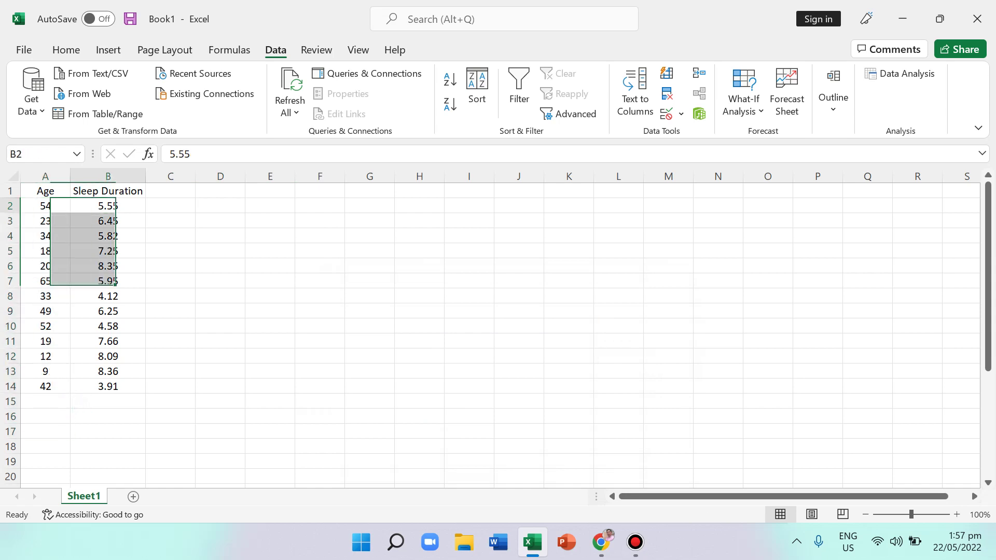
drag(108, 280, 107, 385)
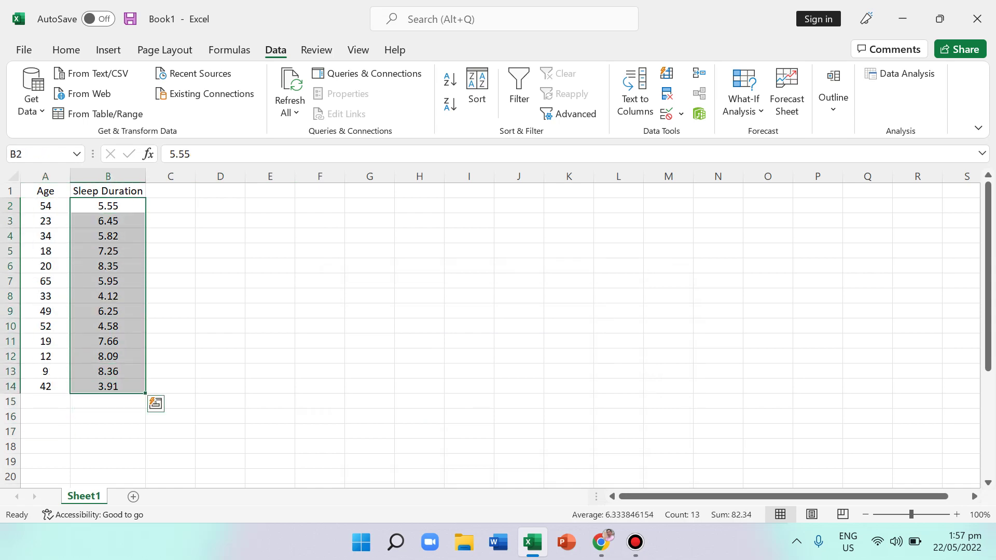
click(320, 296)
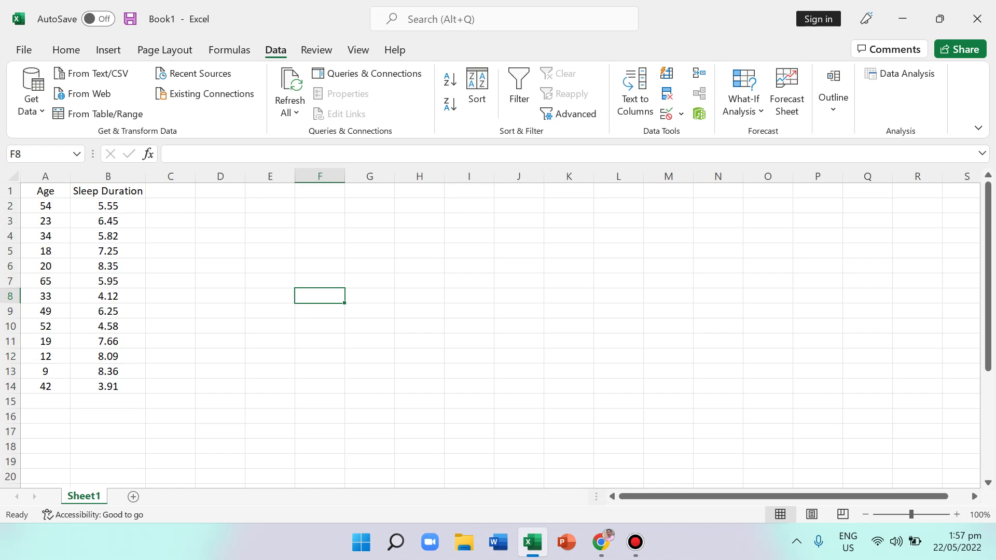
- Start a Descriptive Statistics analysis with the Age column, A1:A14 including its header, as the input range
click(220, 205)
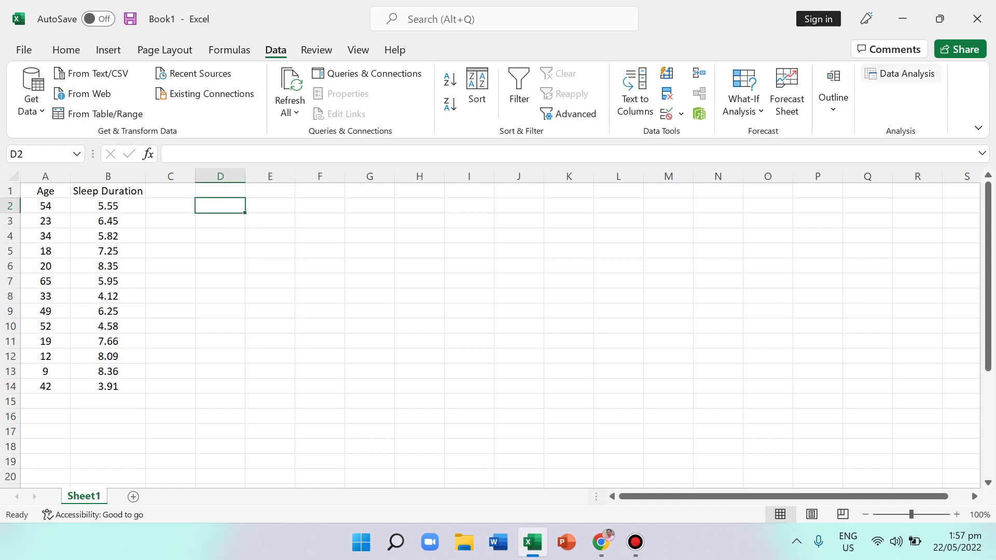
click(900, 73)
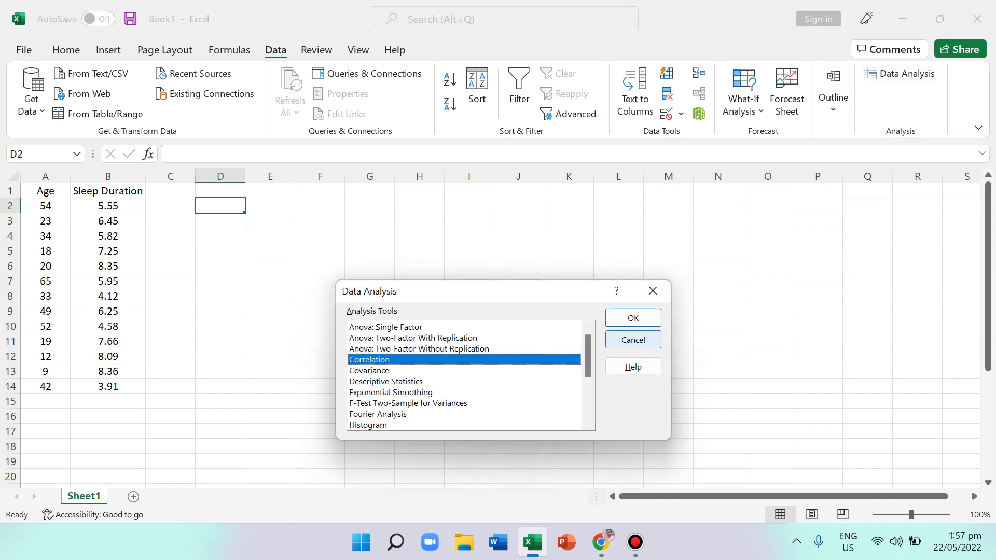
click(385, 382)
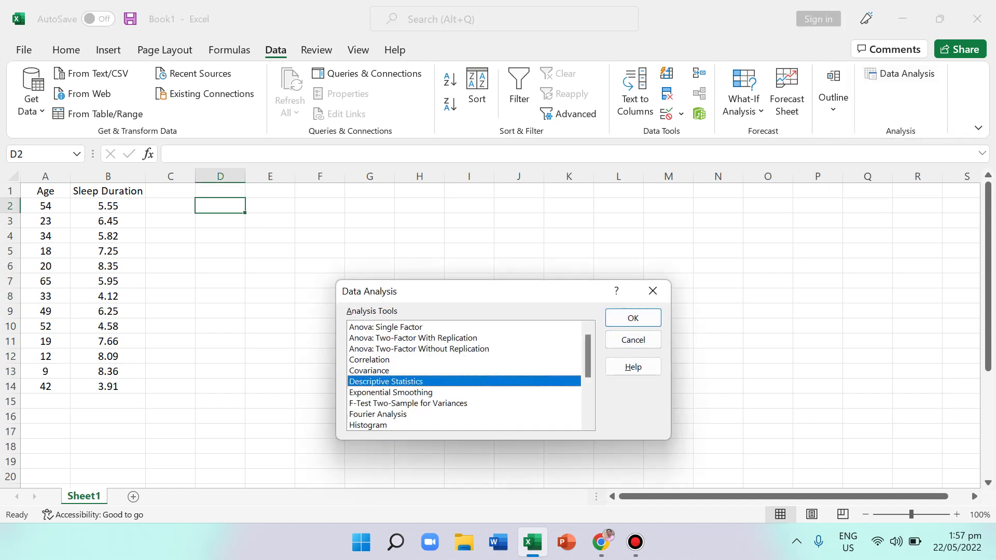
click(632, 318)
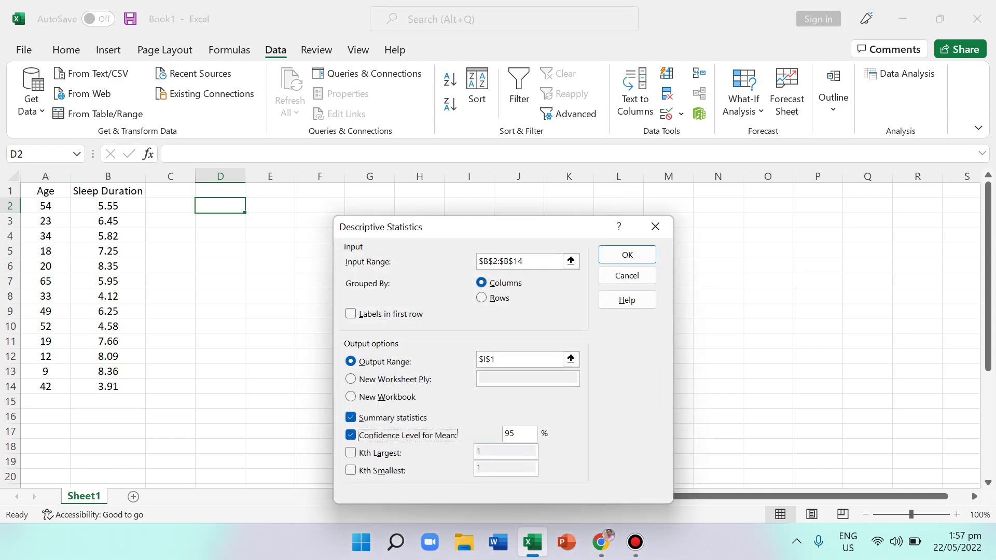
click(539, 261)
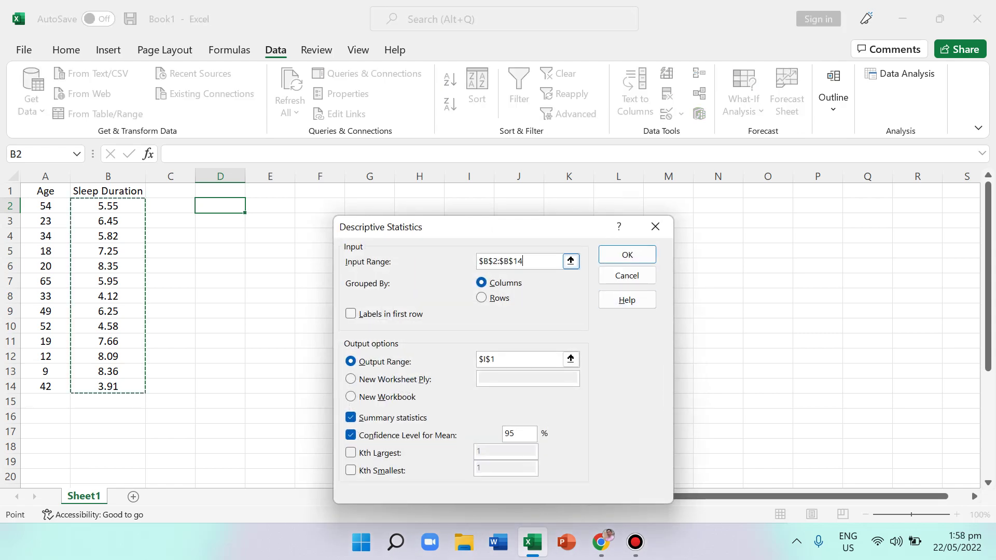
drag(523, 261, 477, 261)
key(BackSpace)
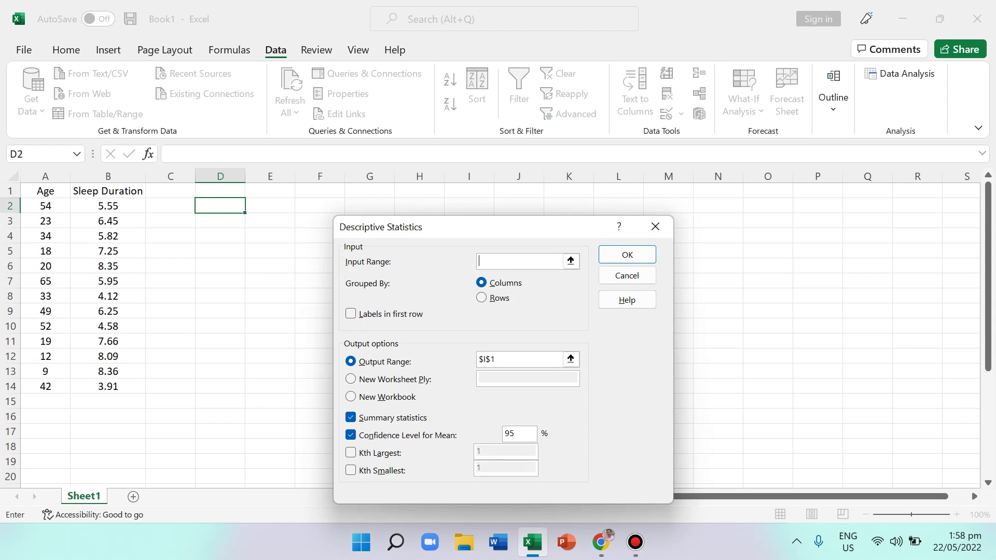
drag(46, 191, 45, 387)
click(45, 206)
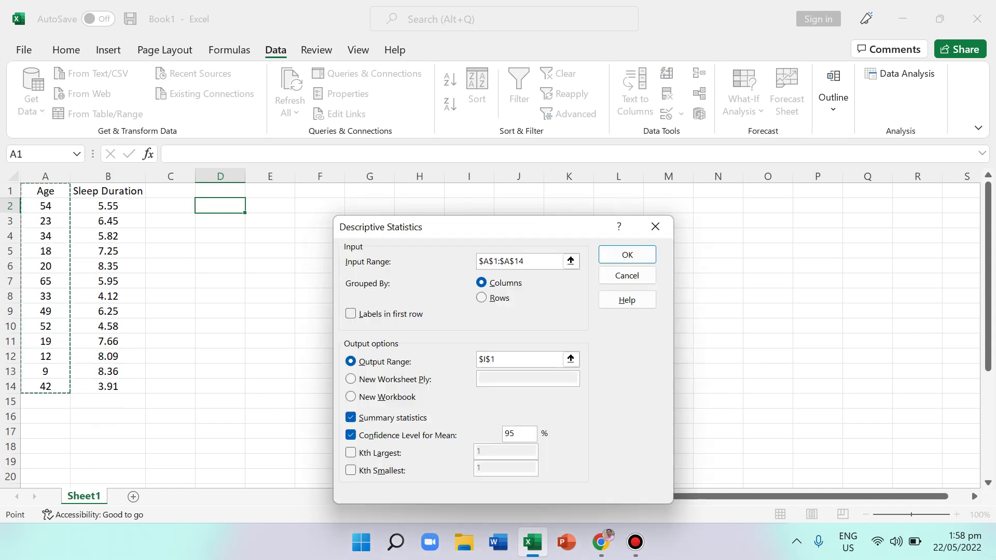
- Treat the first row as labels and output the Age descriptive statistics starting at cell D1
click(351, 313)
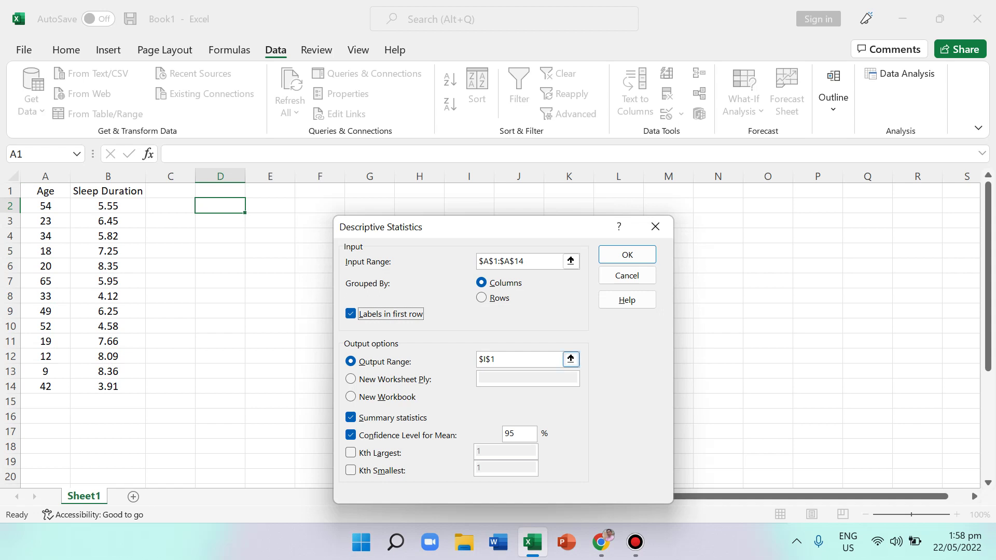
click(494, 359)
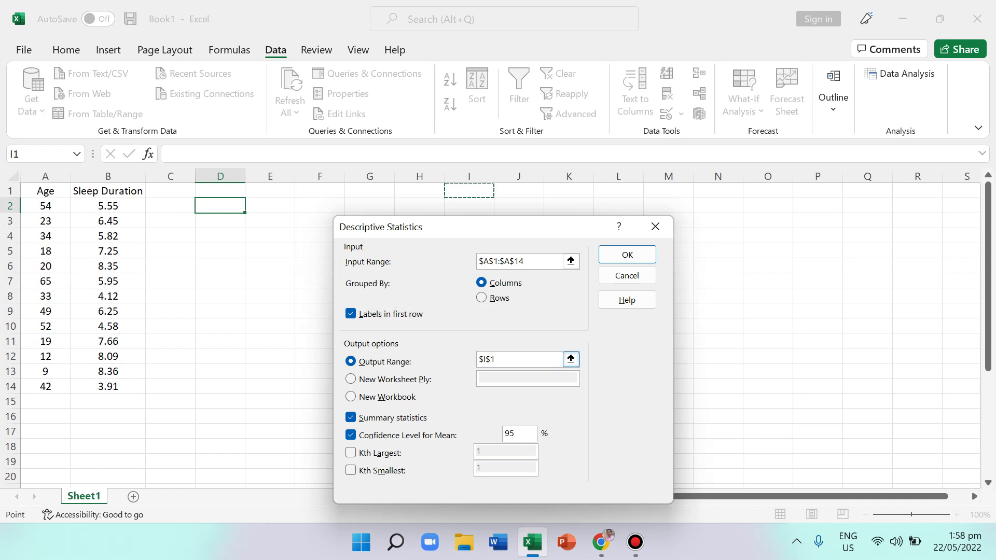
drag(494, 358, 478, 359)
key(BackSpace)
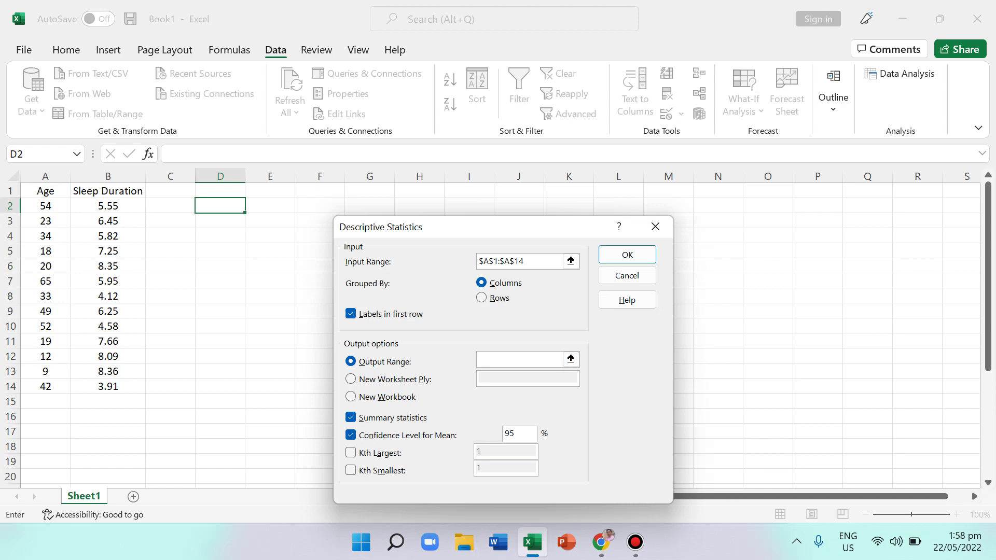
click(219, 191)
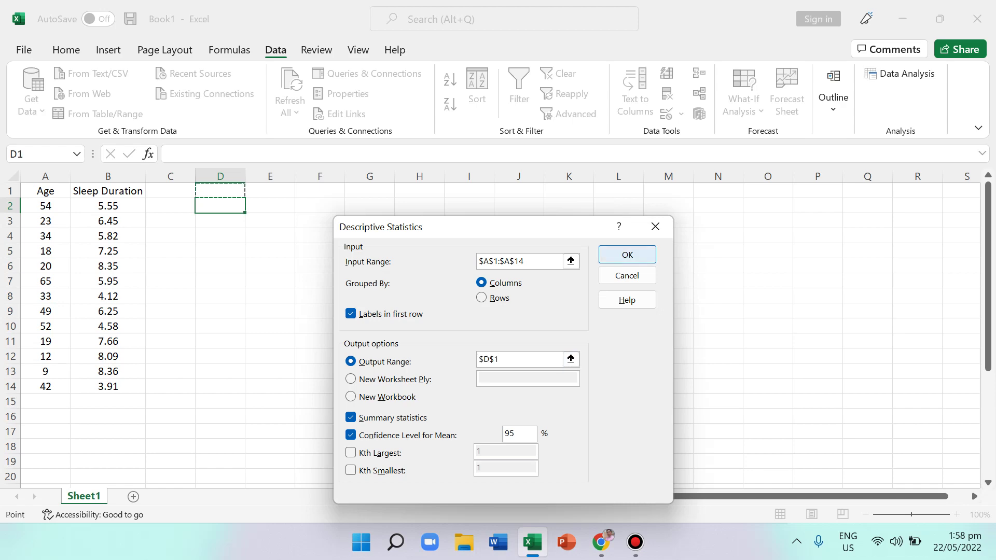
click(626, 255)
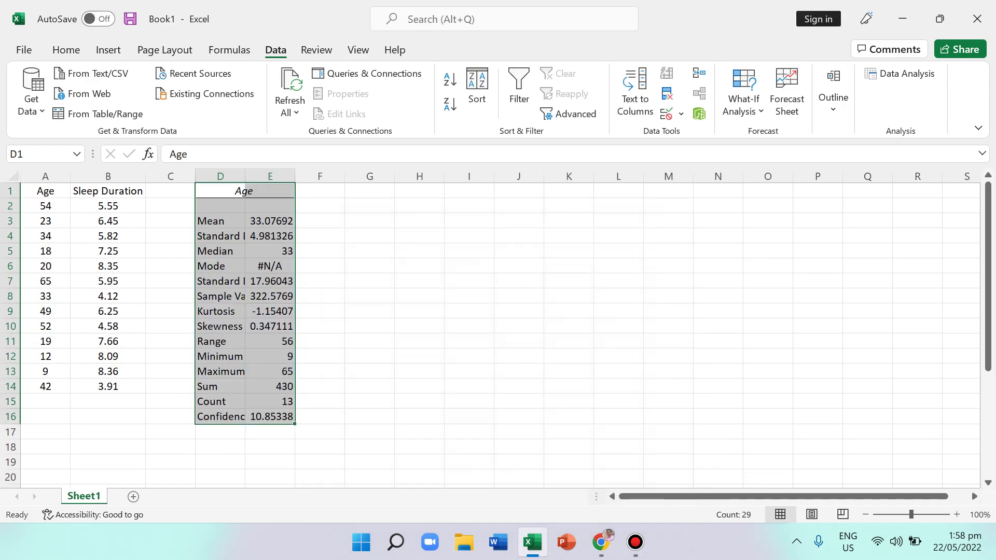
click(319, 220)
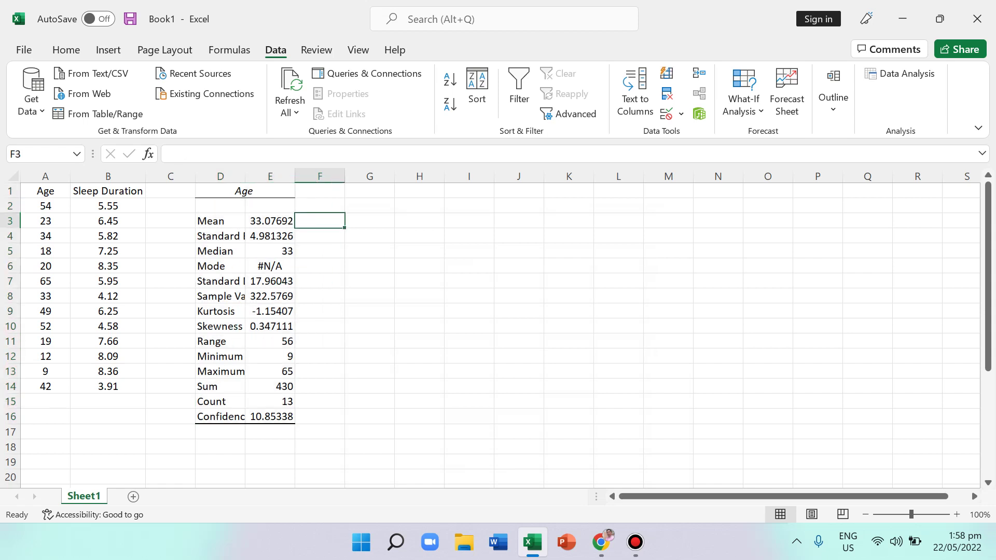
- Highlight the Age skewness value in cell E10 with a yellow fill
click(269, 326)
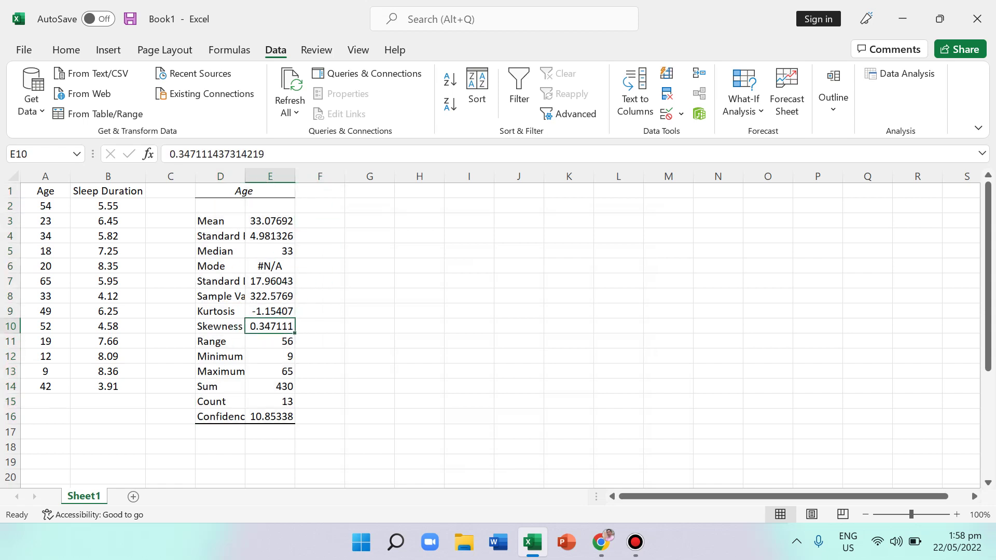
click(66, 50)
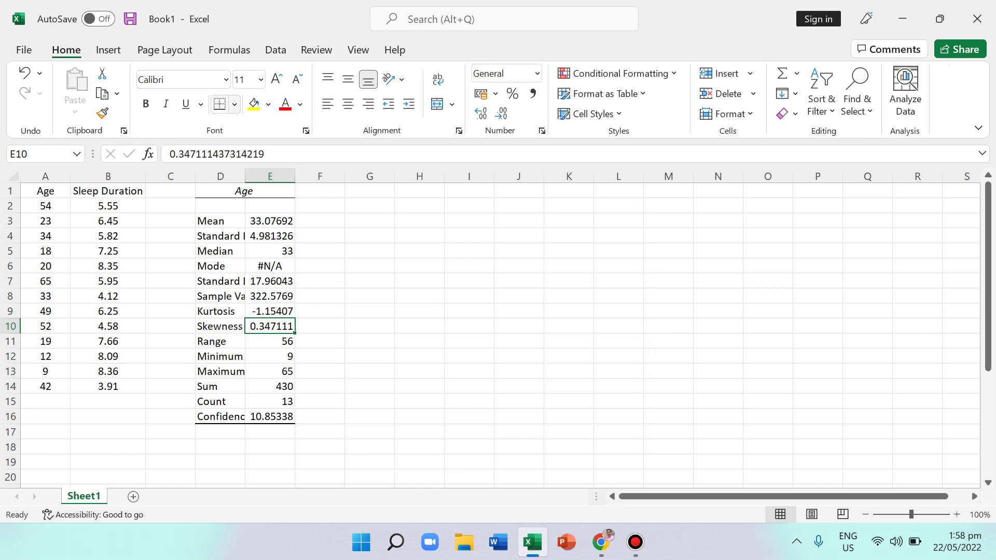
click(253, 104)
drag(419, 341, 269, 326)
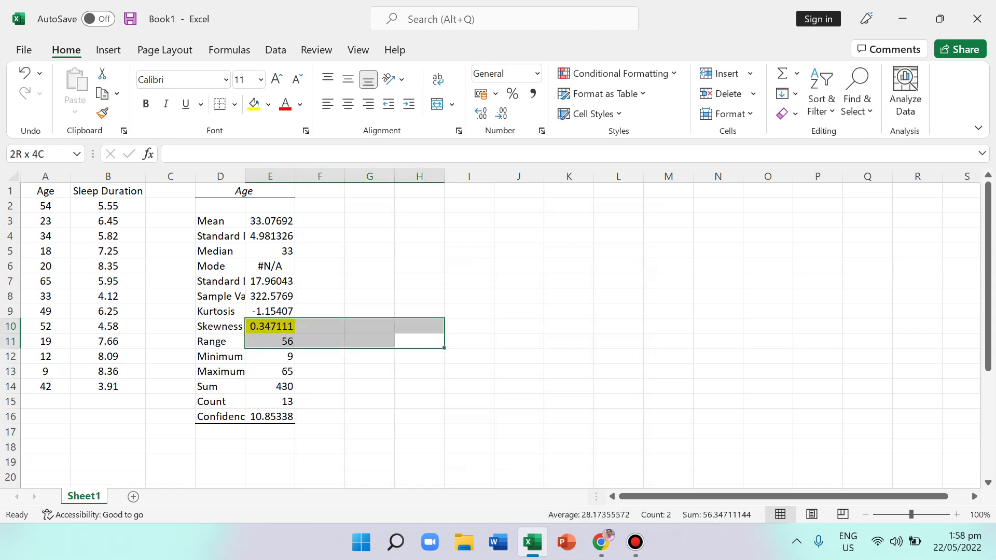
click(269, 326)
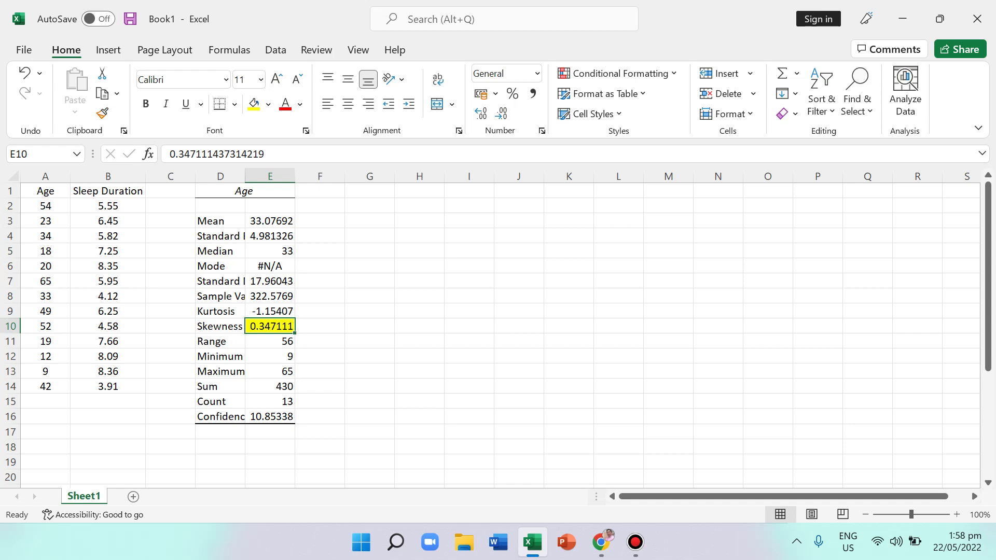
- Calculate the critical skewness value in cell G10 with the formula =2*SQRT(6/E15), referencing the Age count
click(369, 326)
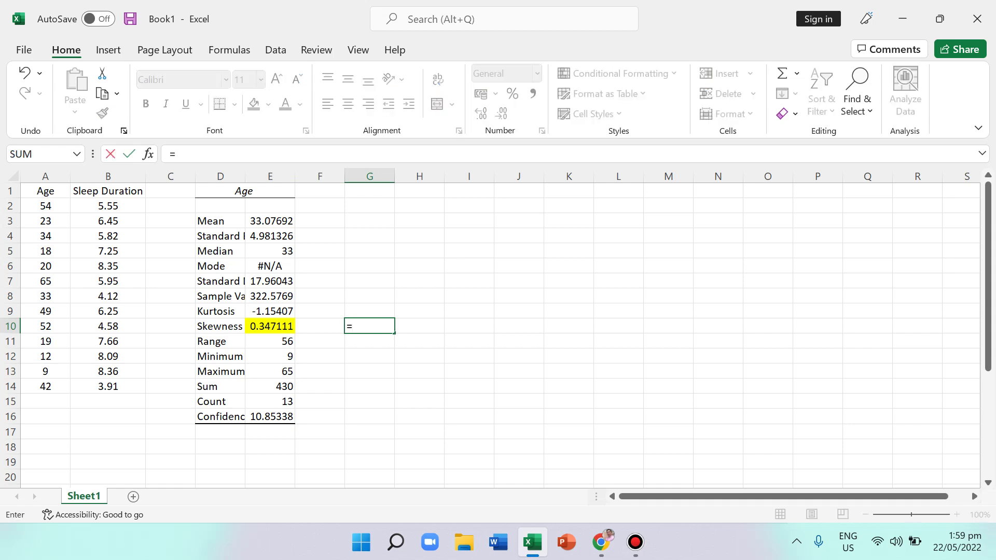
text(2+)
key(BackSpace)
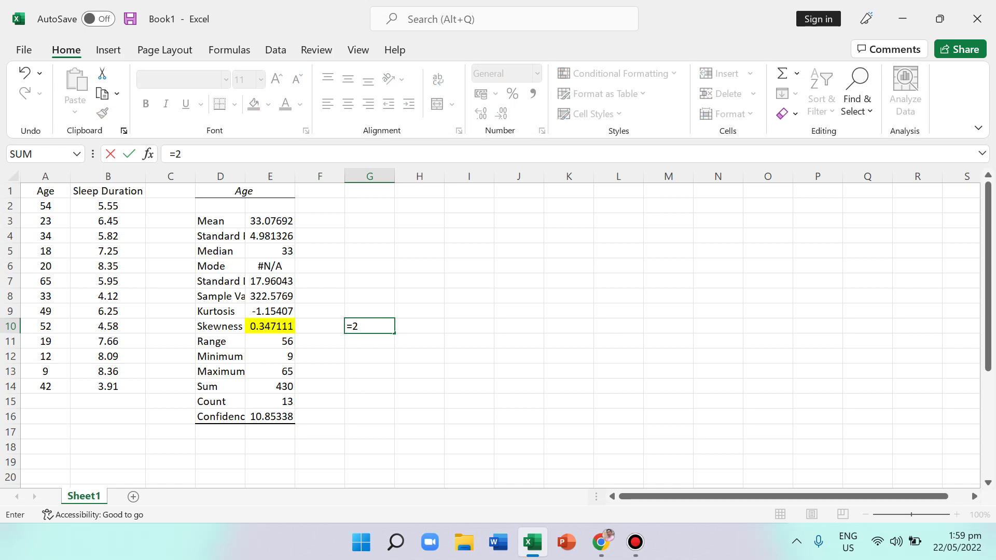
text(*sq)
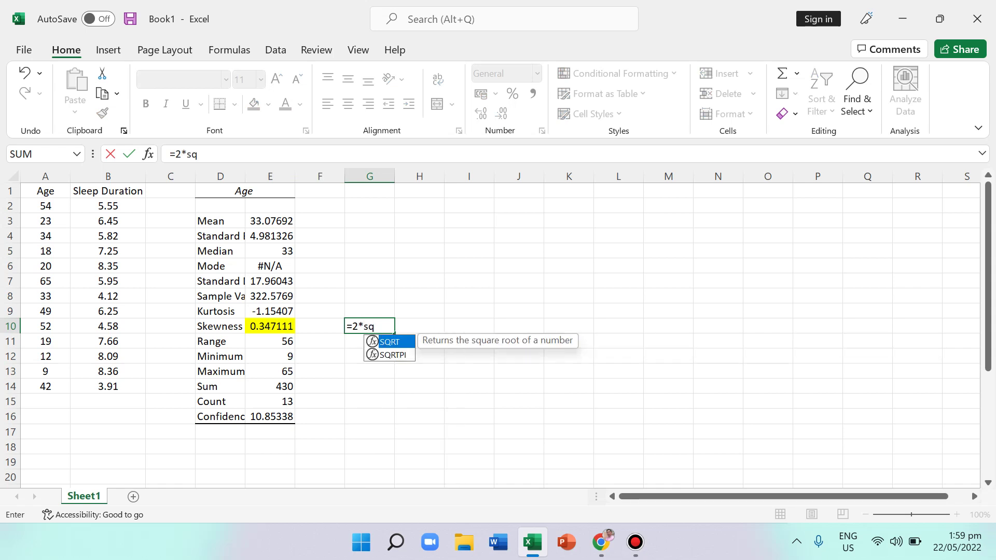
text(rt()
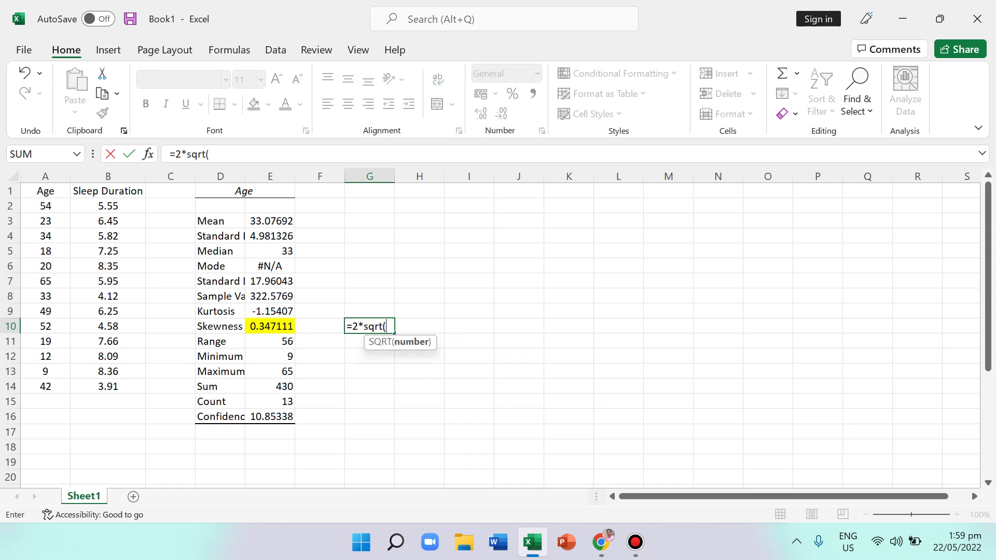
text(6/)
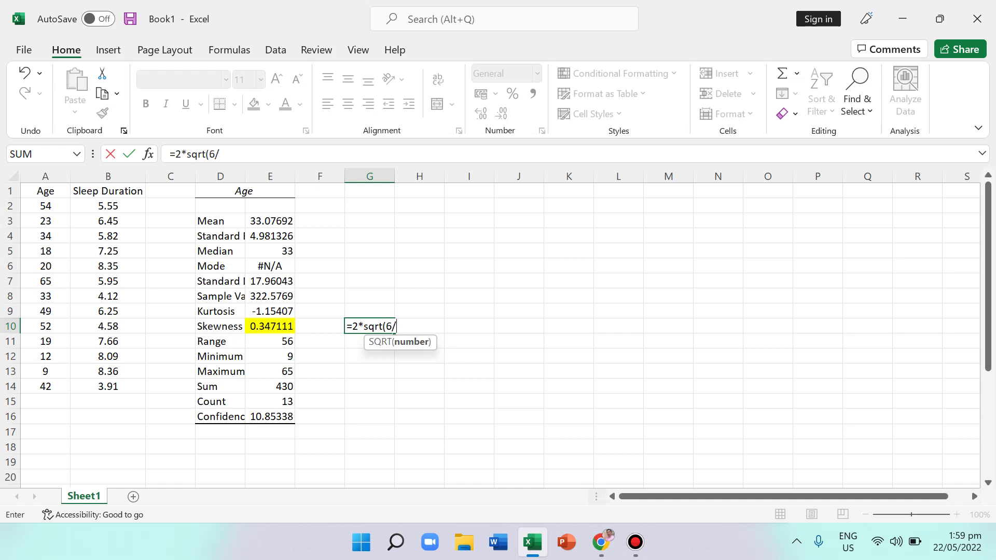
click(270, 401)
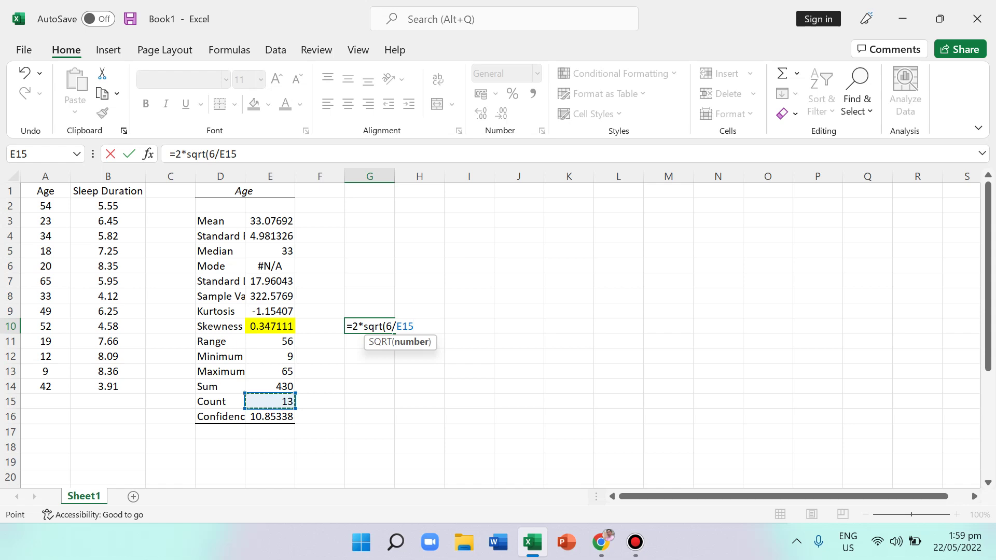
text())
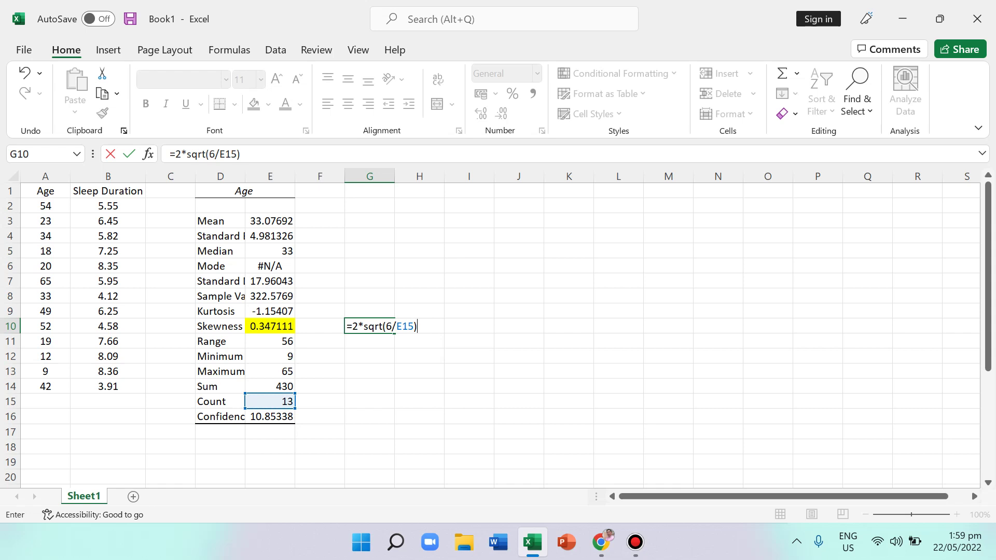
key(Return)
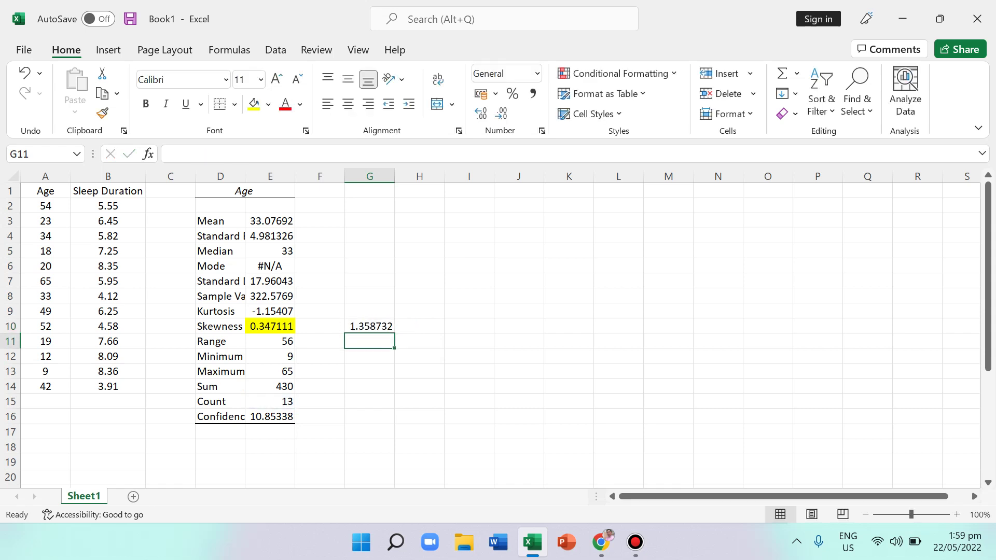
- Label the calculated value in G10 by entering "crit value" in cell G9 above it
click(369, 326)
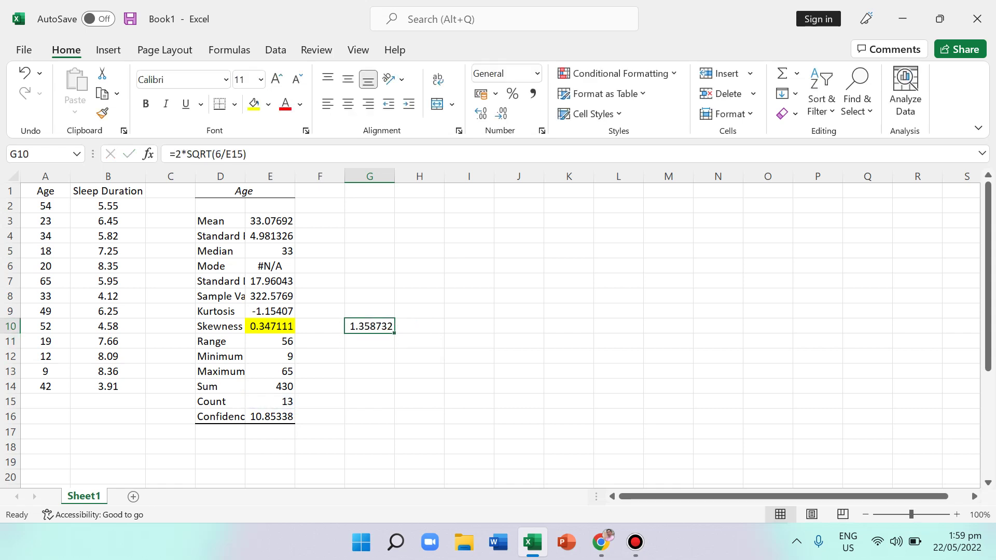
click(369, 311)
text(cri)
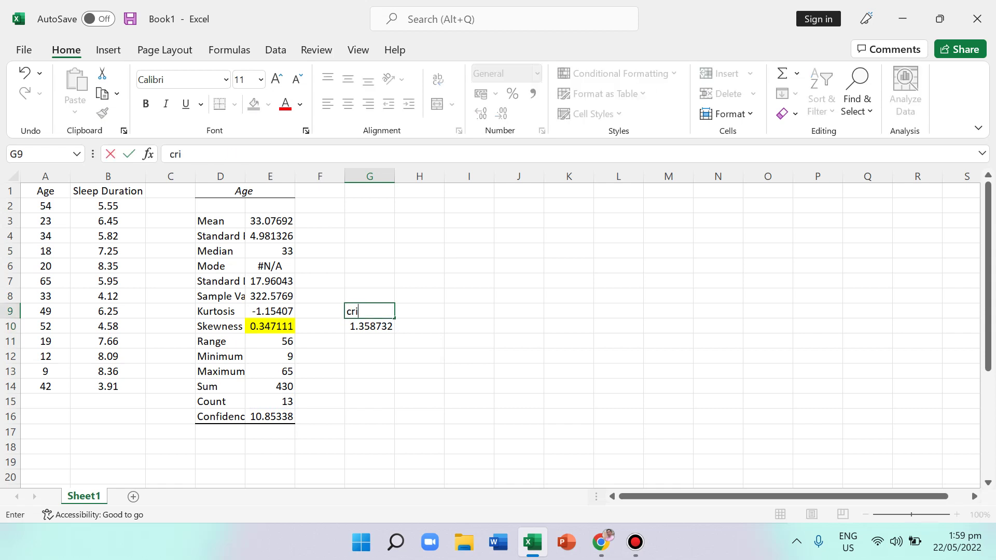
text(t value)
key(Return)
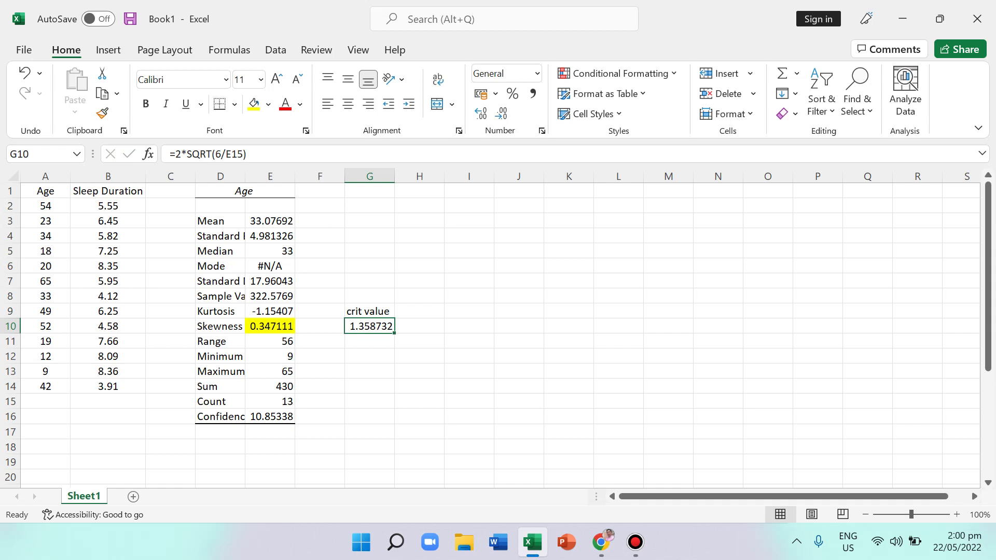
- Compare the Age skewness with its critical value, and examine the Age data against its mean, median and mode to judge which average fits
click(269, 326)
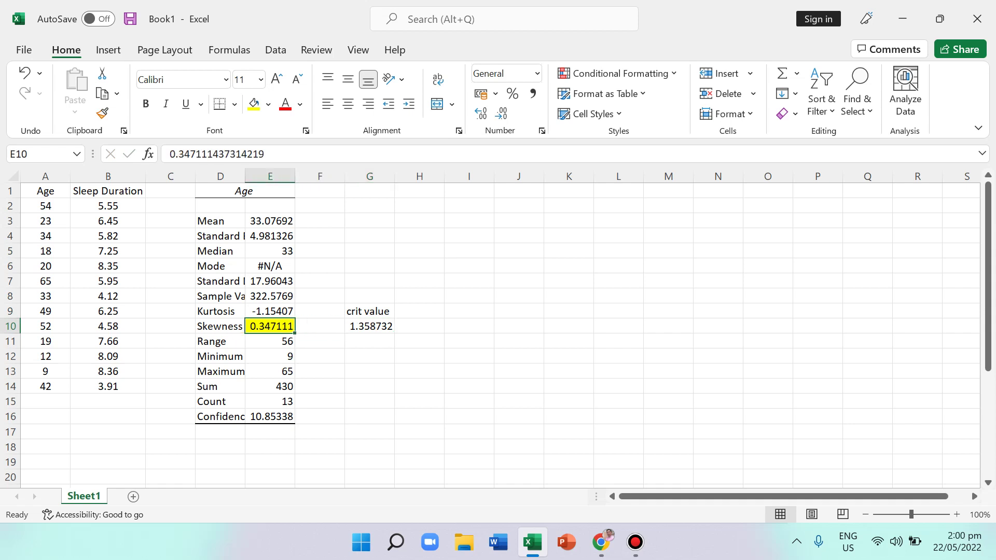
click(369, 326)
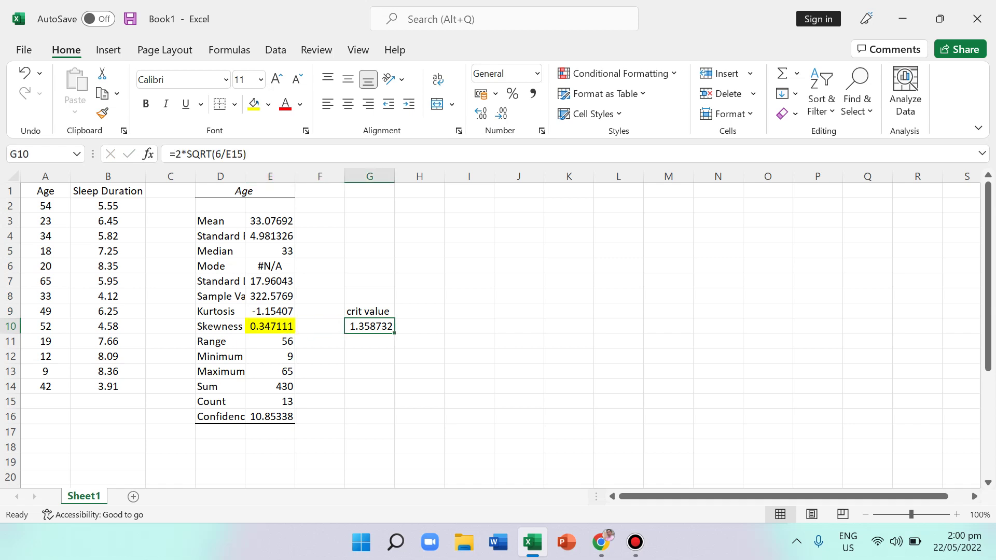
drag(46, 206, 46, 386)
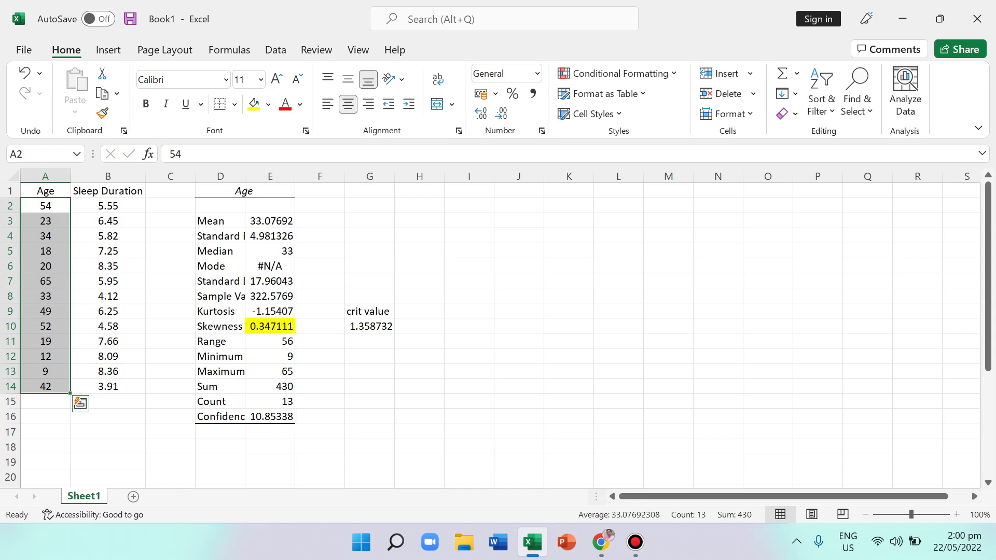
click(171, 340)
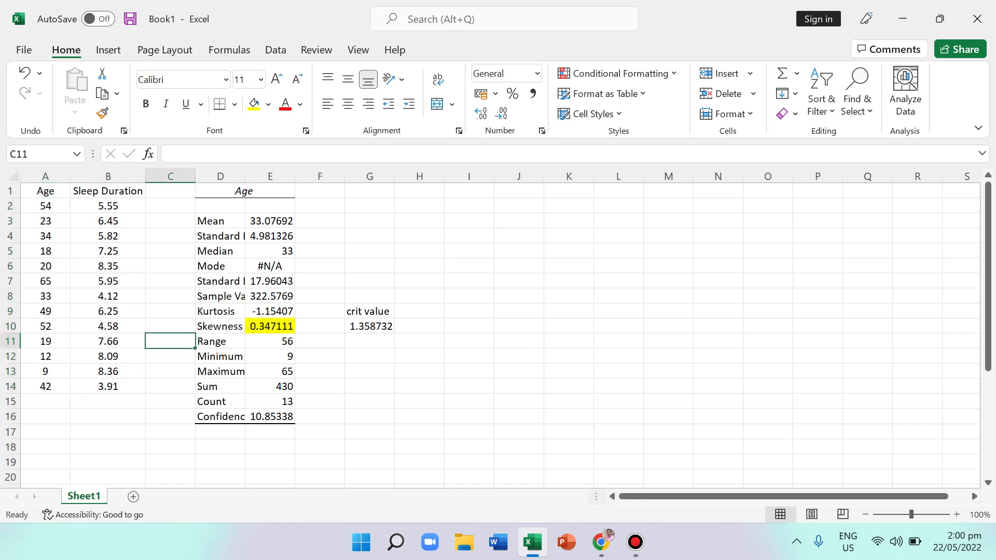
click(270, 220)
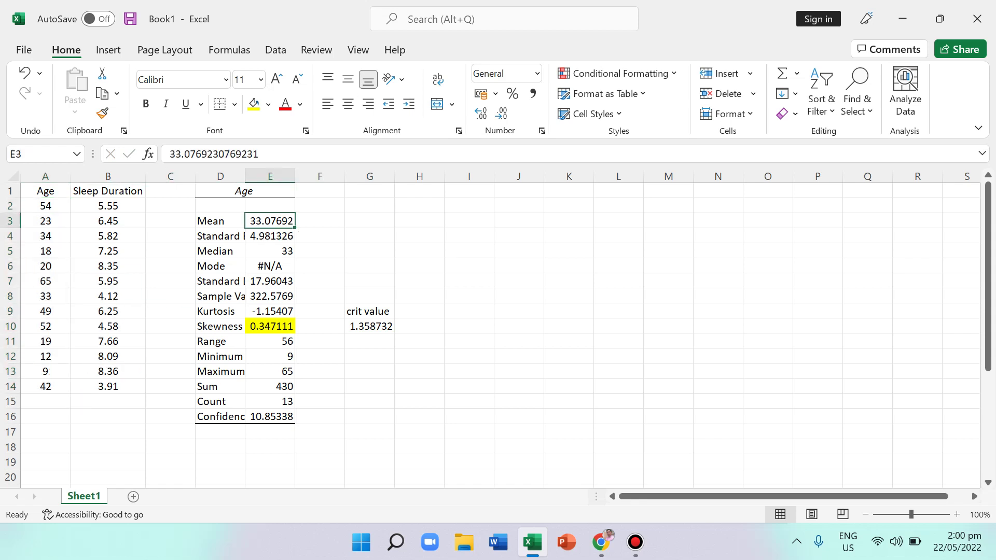
click(270, 251)
click(269, 266)
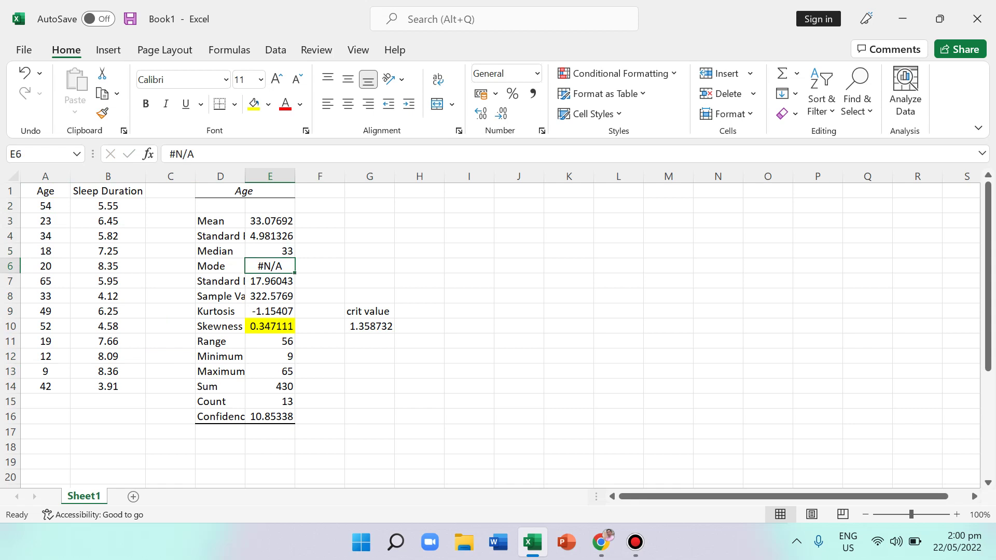
drag(46, 206, 46, 401)
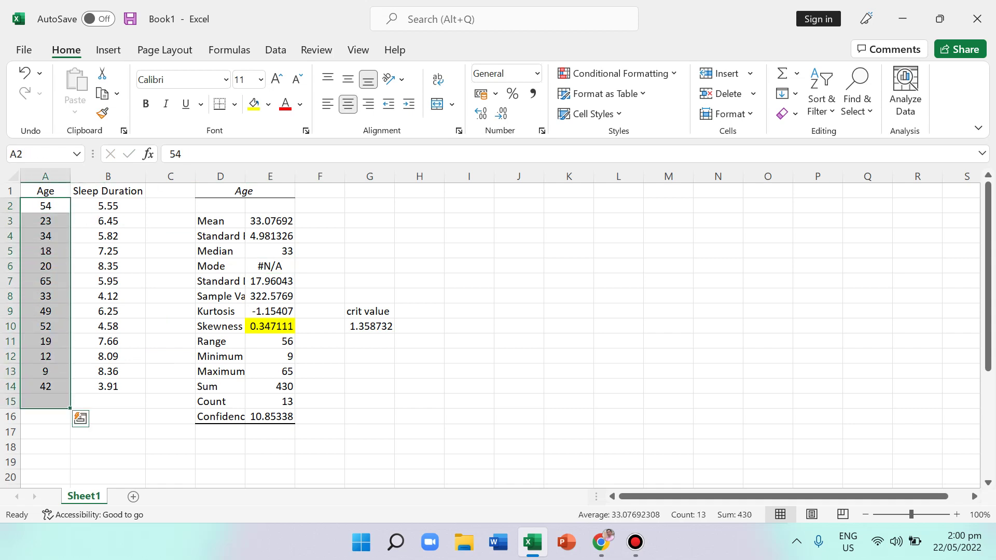
drag(270, 220, 270, 252)
click(271, 251)
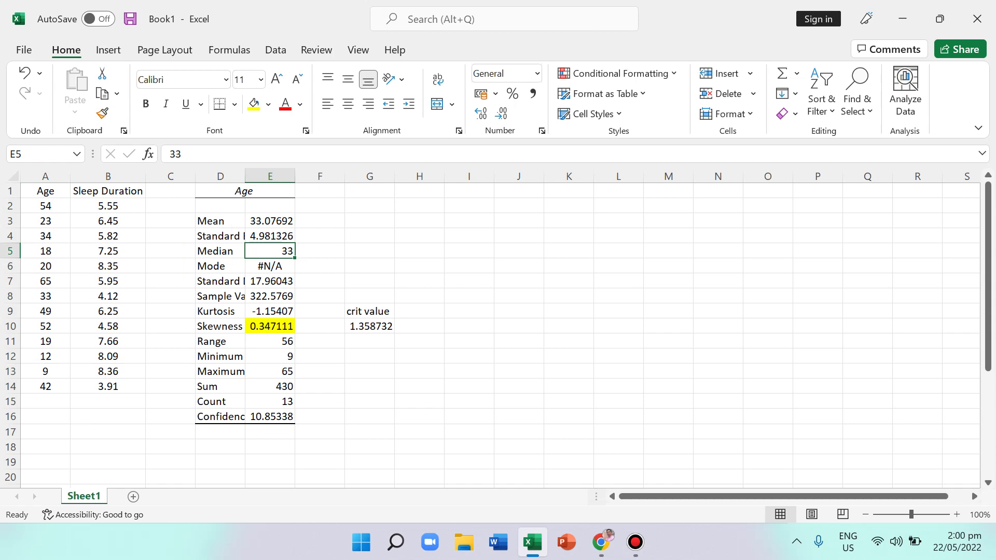
click(270, 221)
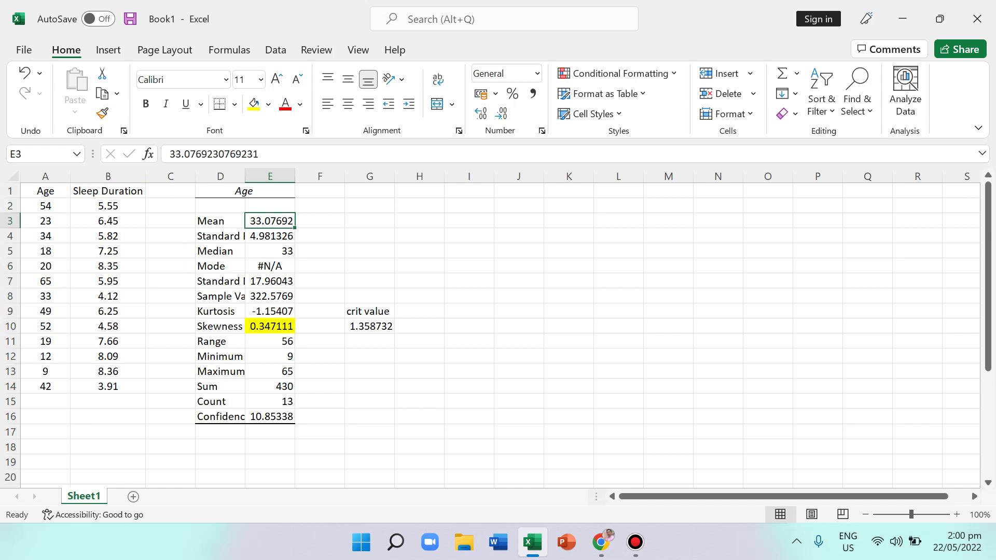
click(370, 326)
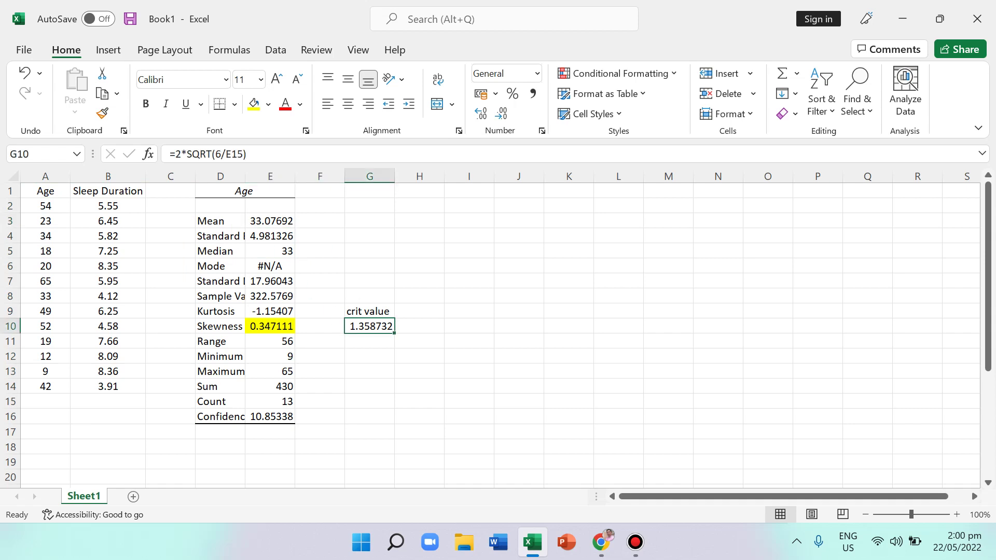
click(270, 221)
click(270, 250)
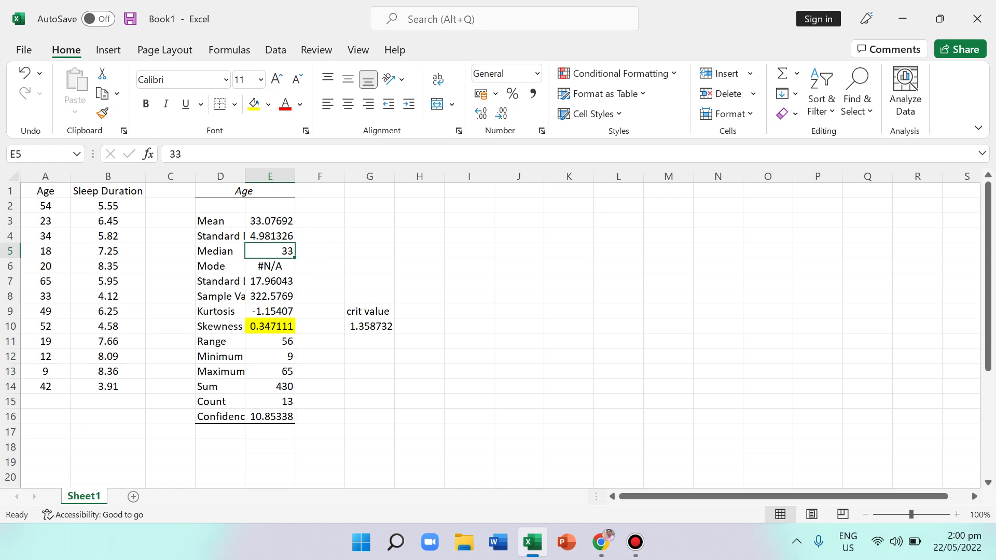
key(Up)
key(Up)
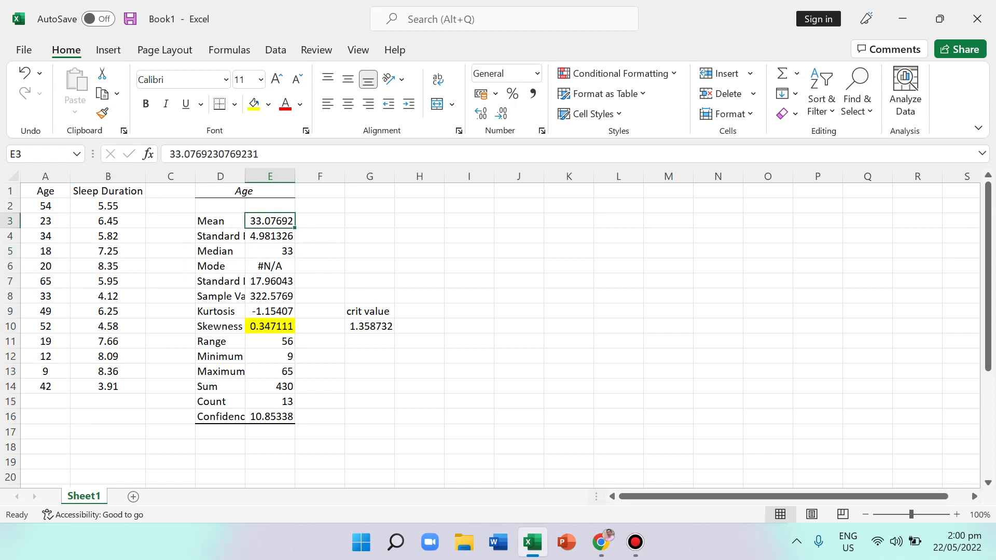
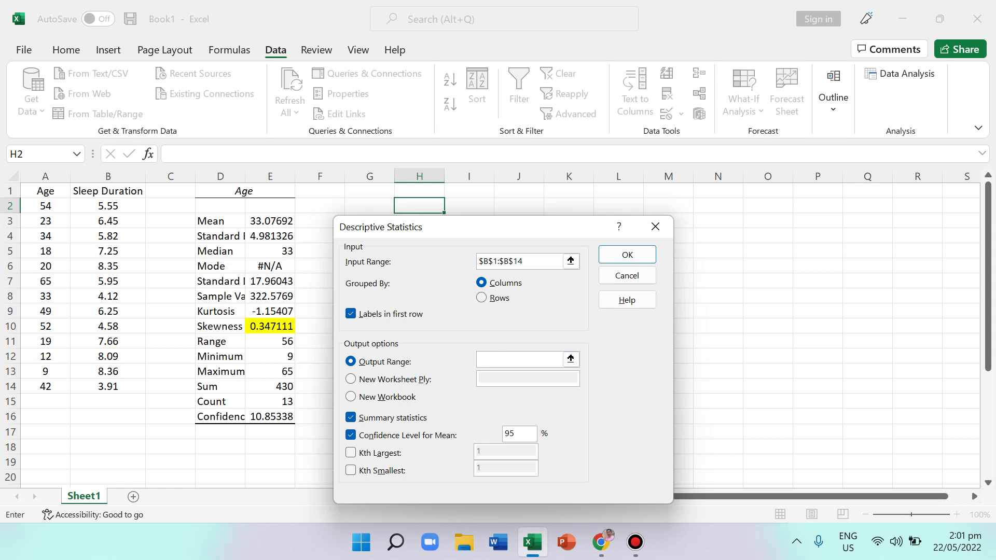
- Set cell I1 as the output range and generate the Sleep Duration descriptive statistics there
click(418, 190)
drag(453, 226, 643, 223)
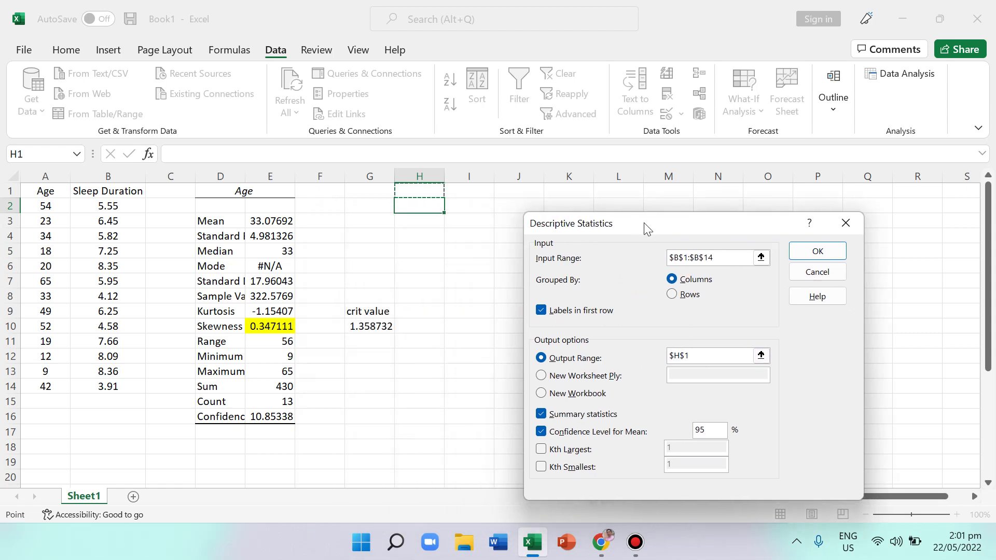
click(469, 190)
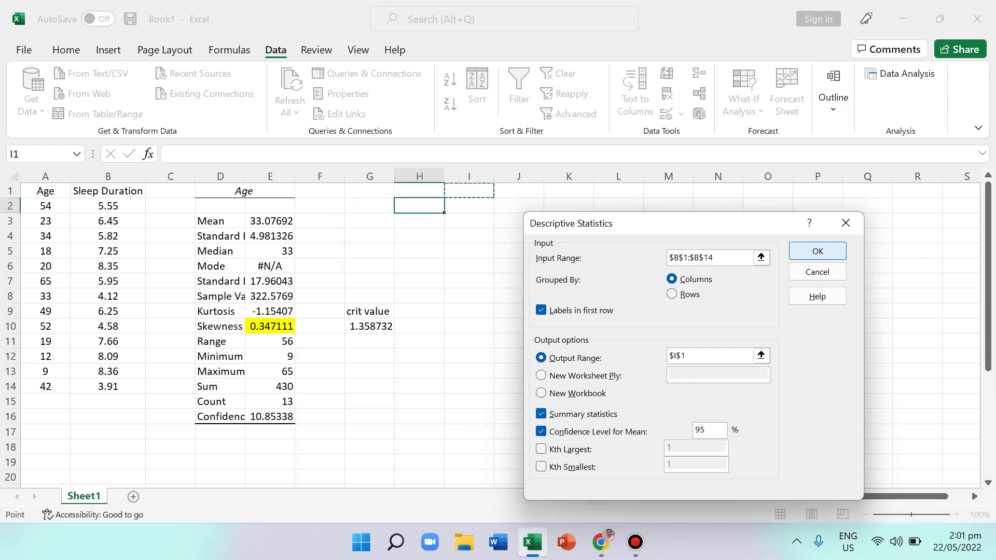
key(Return)
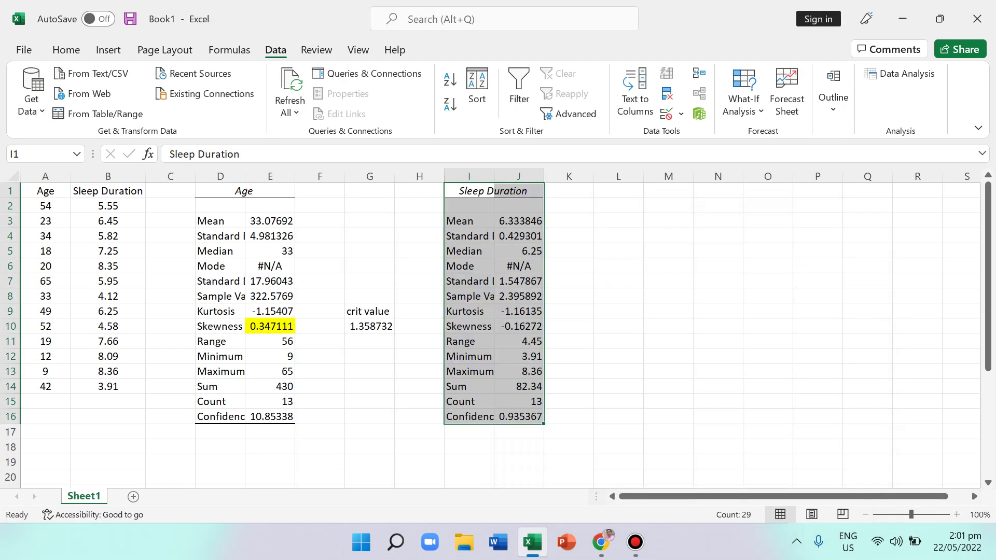
- Highlight the Sleep Duration skewness value in cell J10 with a yellow fill
click(569, 265)
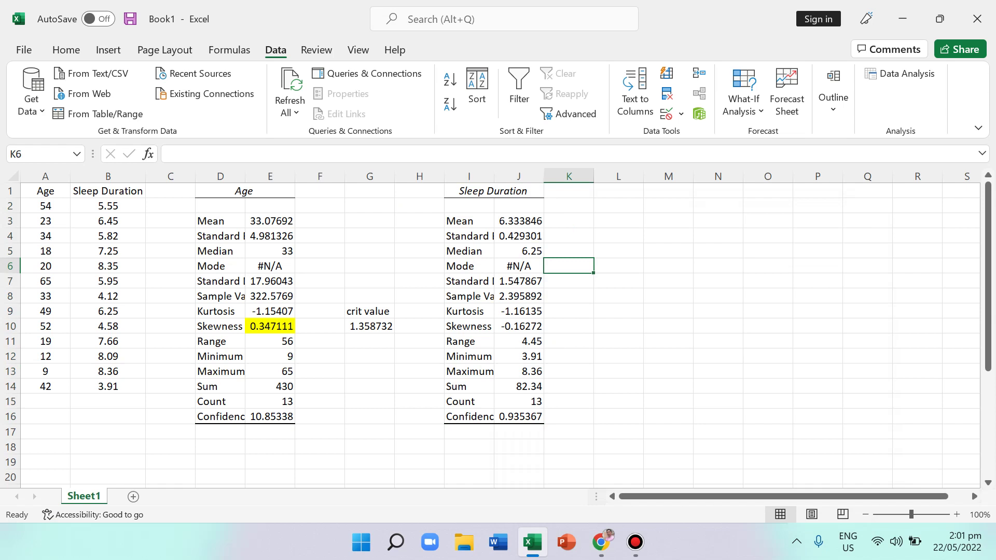
click(518, 326)
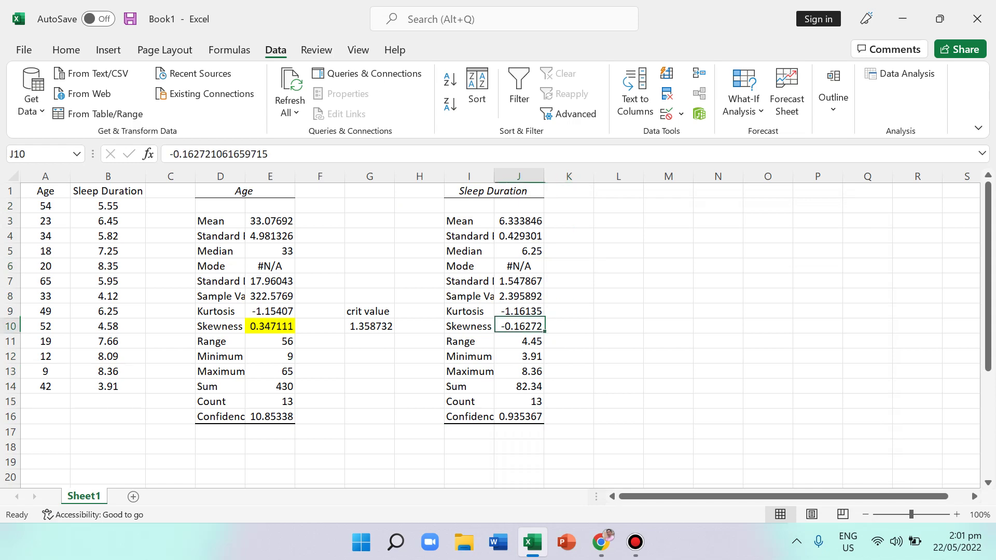
click(66, 50)
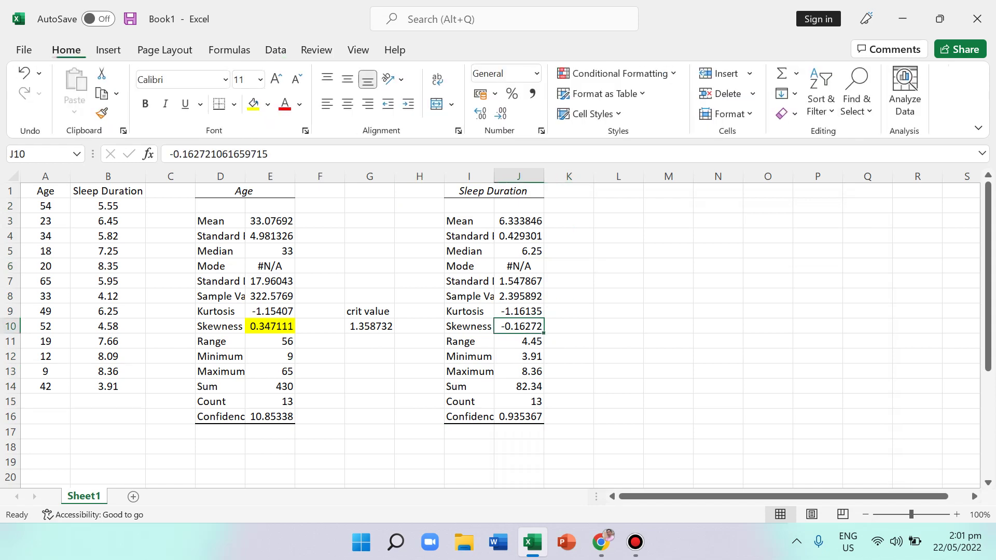
click(254, 103)
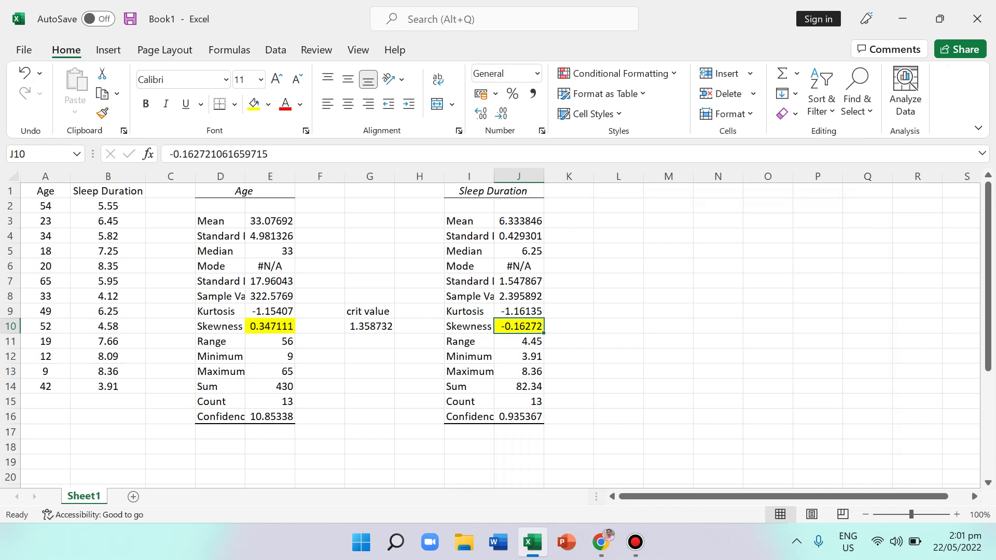
- Compare the Sleep Duration skewness in J10 with the critical value in G10, and examine the Sleep Duration data in B2:B14
click(568, 326)
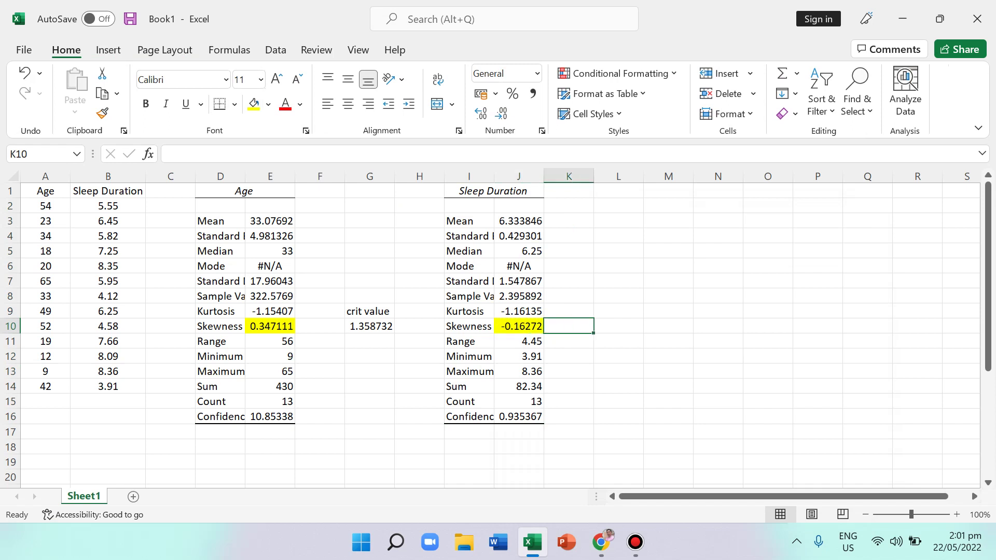
click(369, 326)
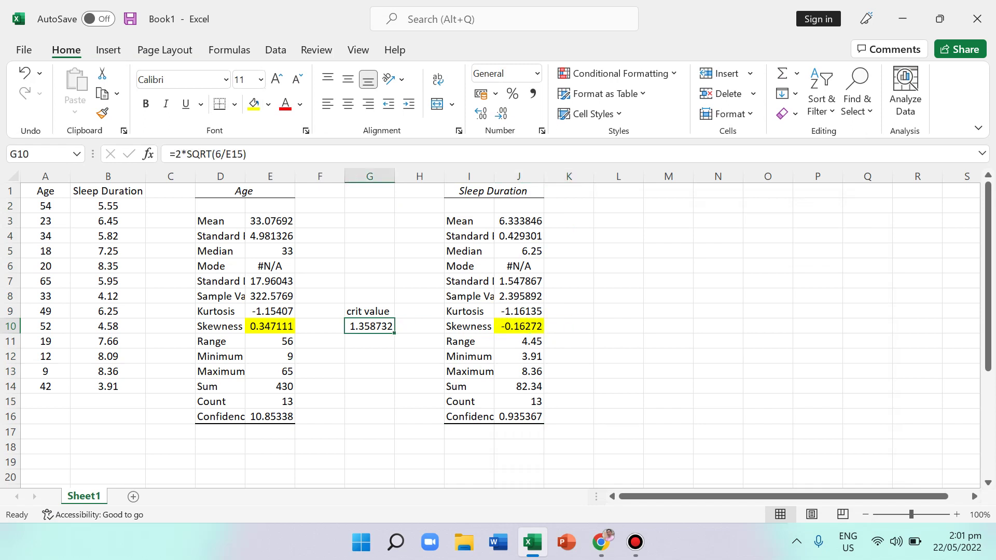
click(519, 325)
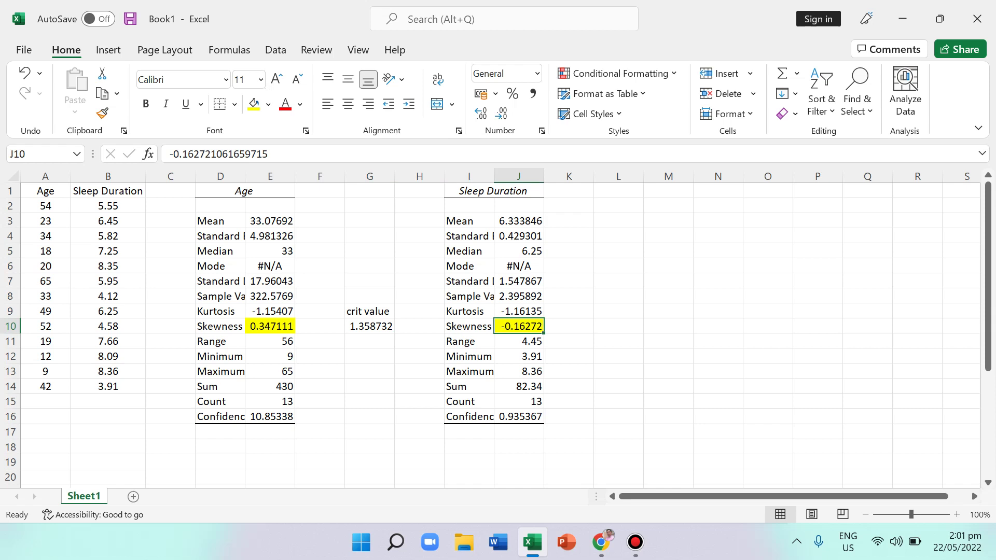
click(369, 341)
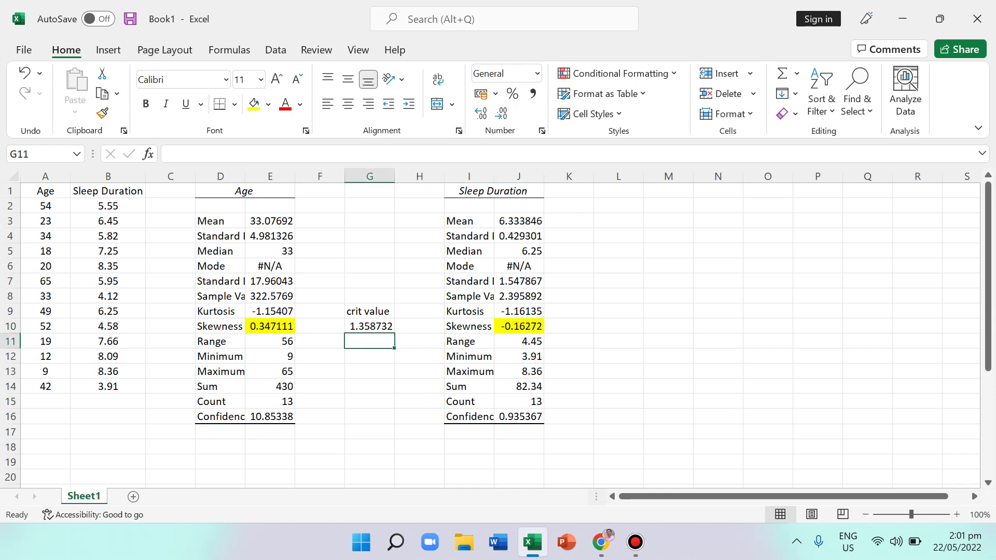
click(369, 325)
click(518, 325)
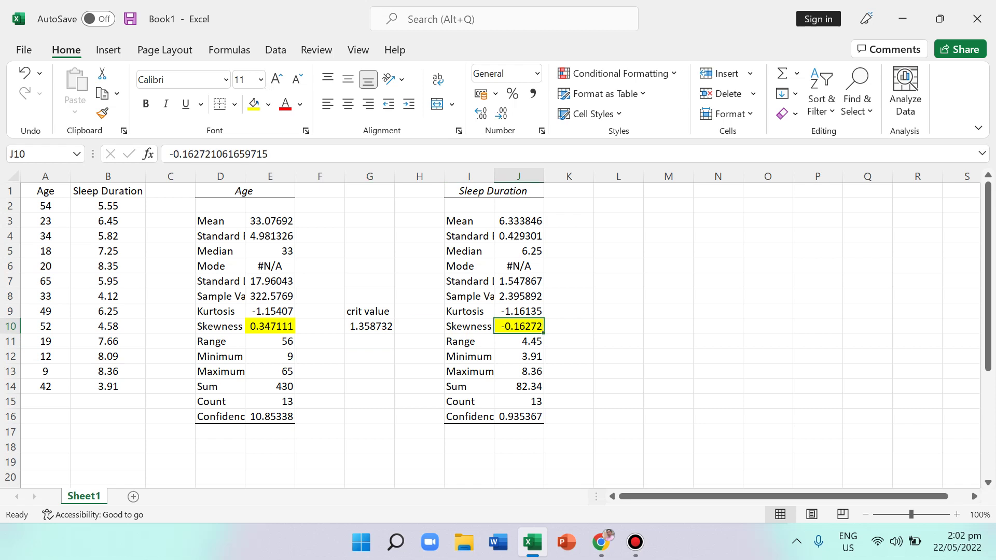
drag(108, 206, 108, 387)
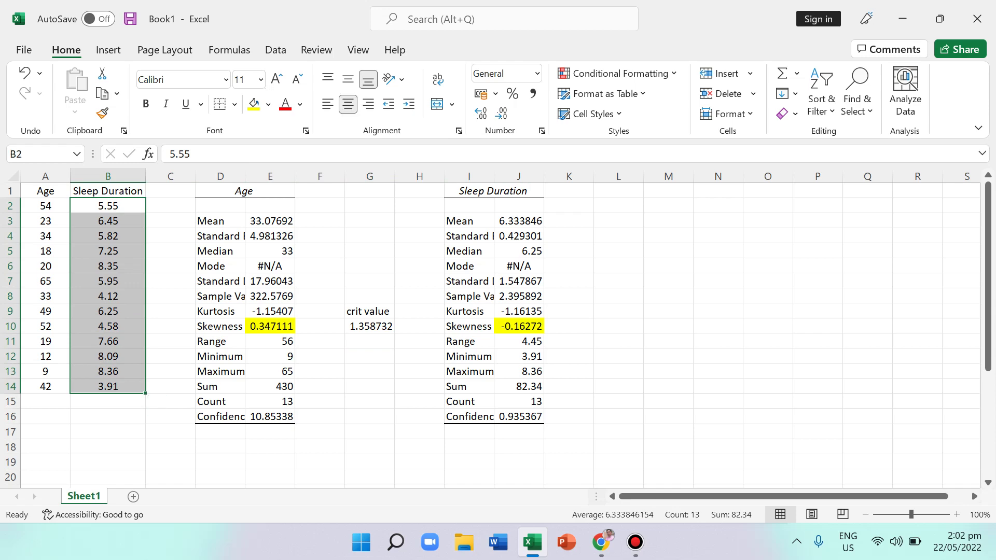
click(276, 49)
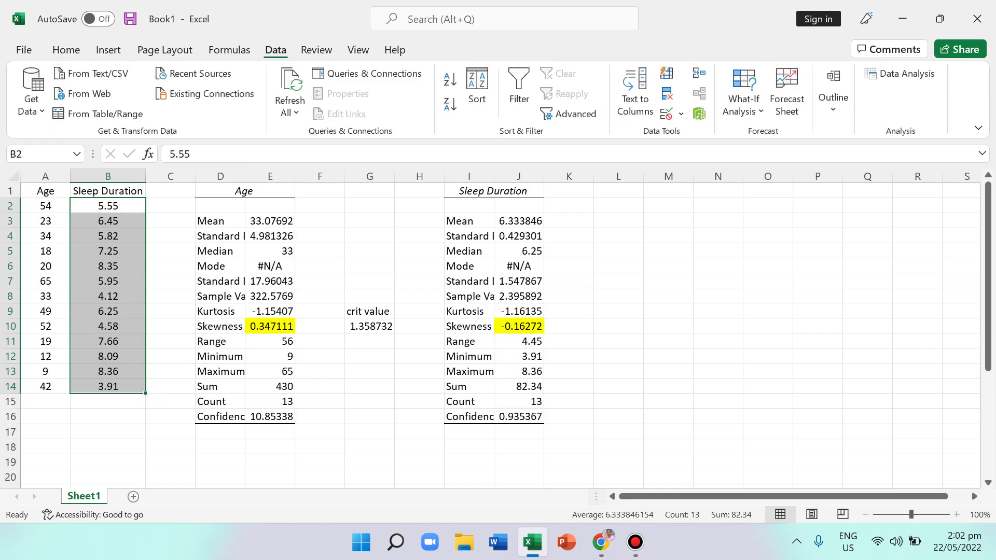
click(668, 265)
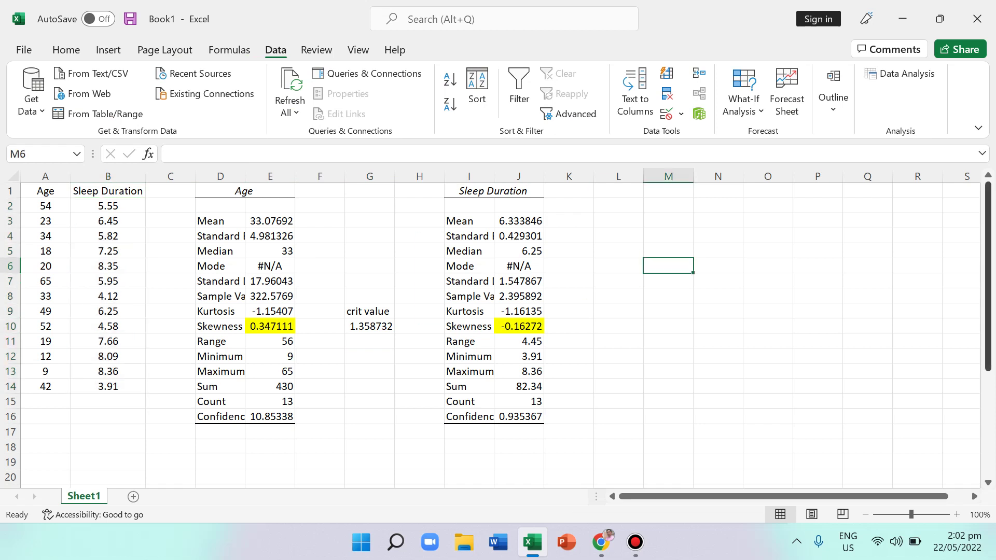
drag(988, 281, 988, 281)
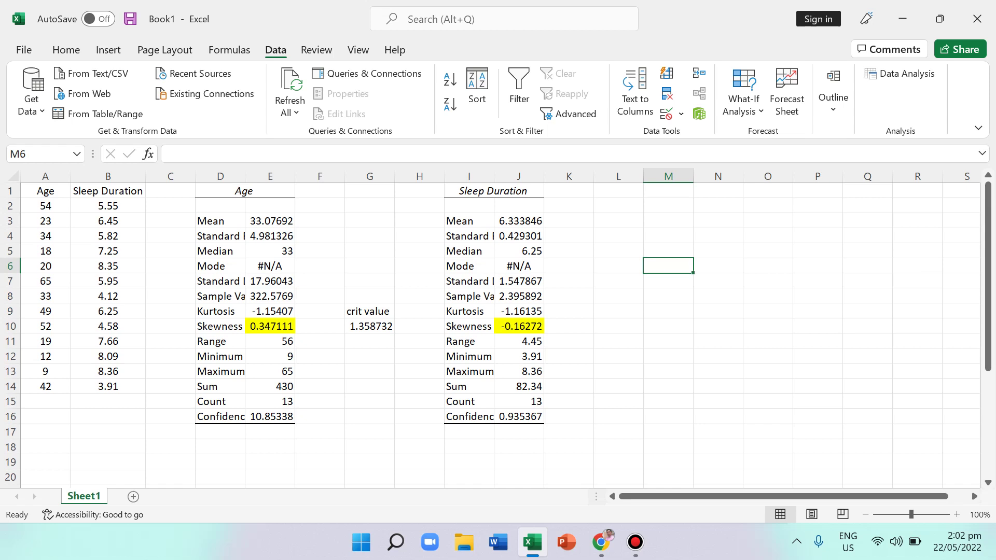
- Enter the formula =LOG(A2) in cell A17 to log-transform the first Age value
click(45, 431)
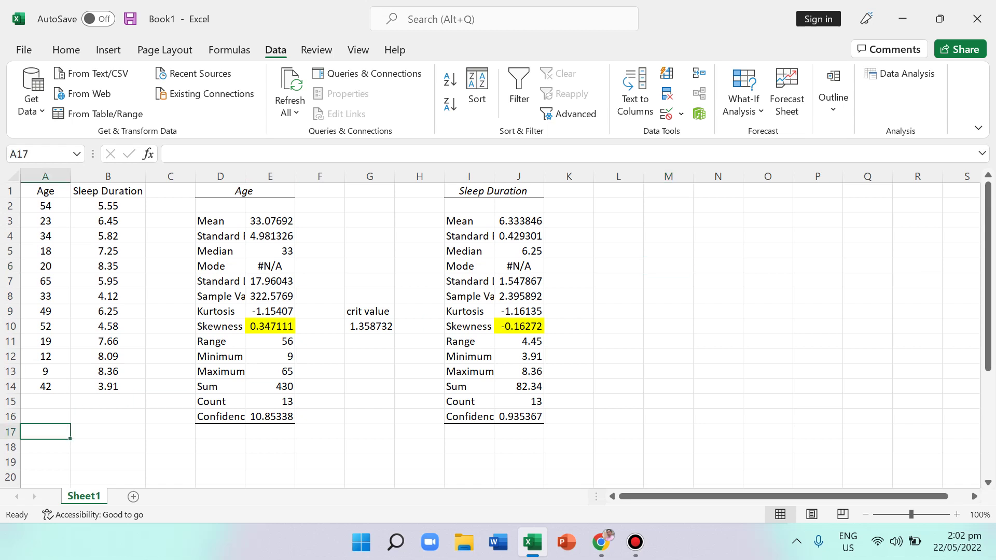
text(=)
key(BackSpace)
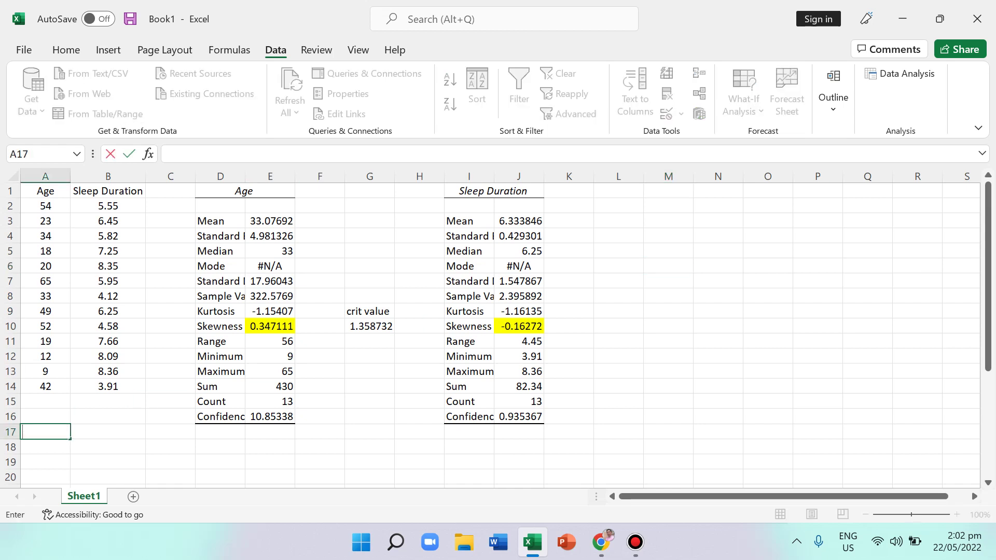
text(=log)
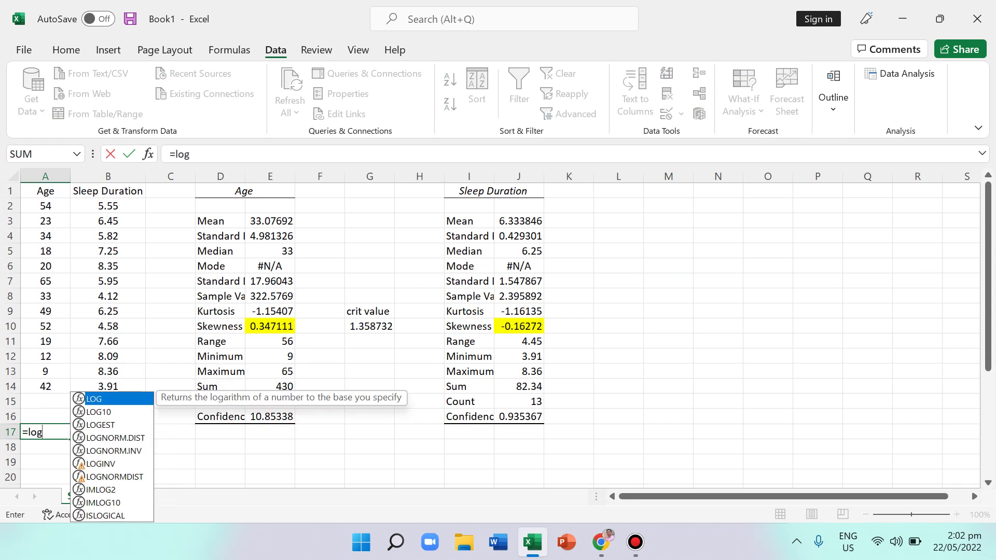
text(()
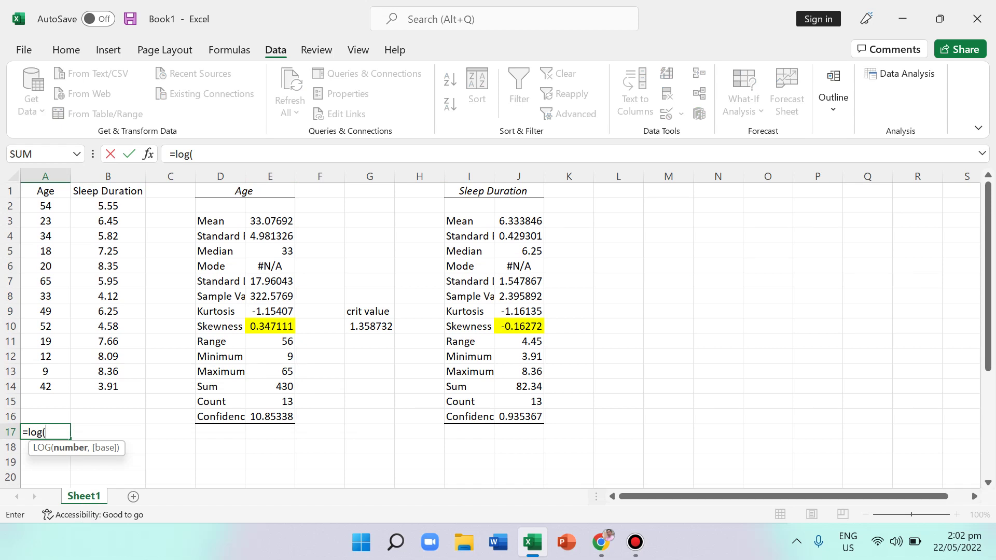
click(45, 205)
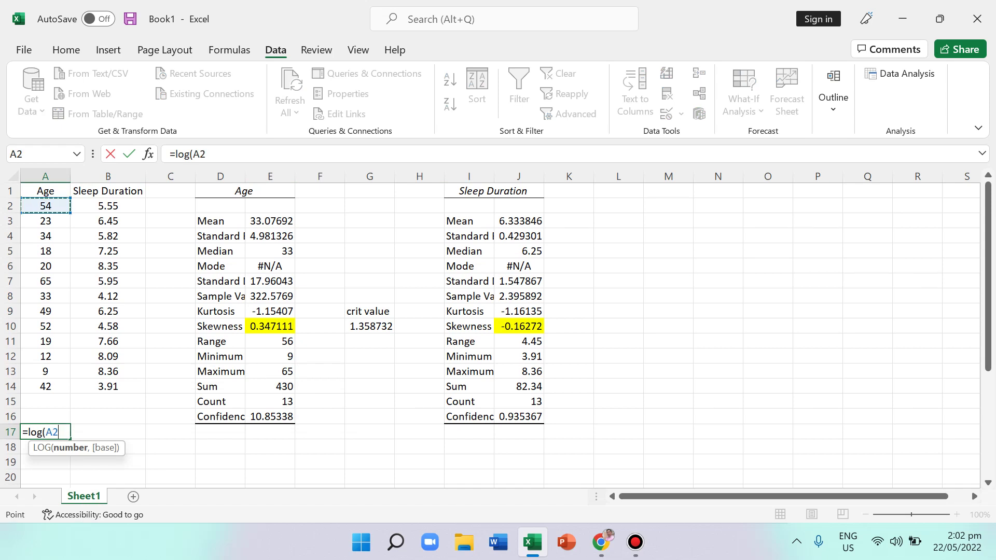
text())
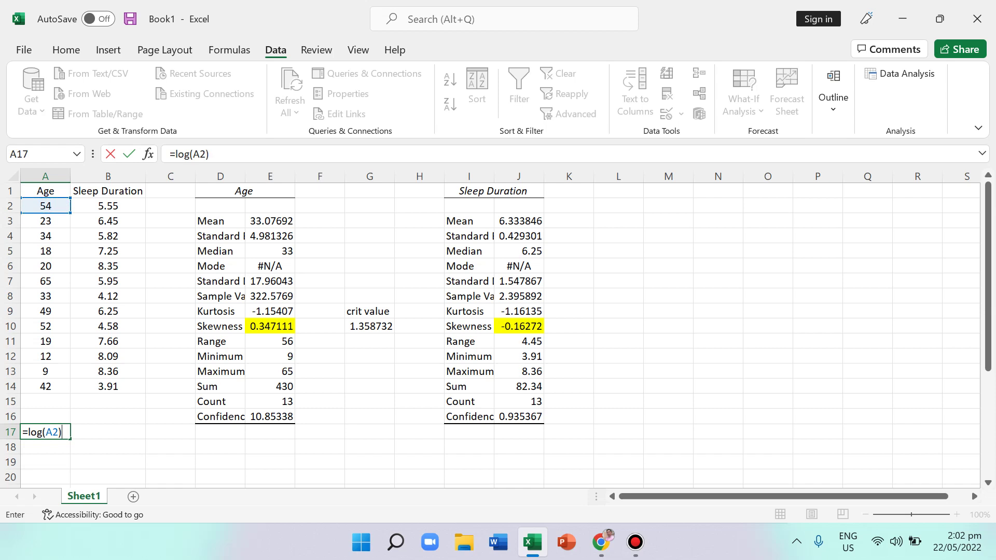
key(Return)
key(Up)
key(Up)
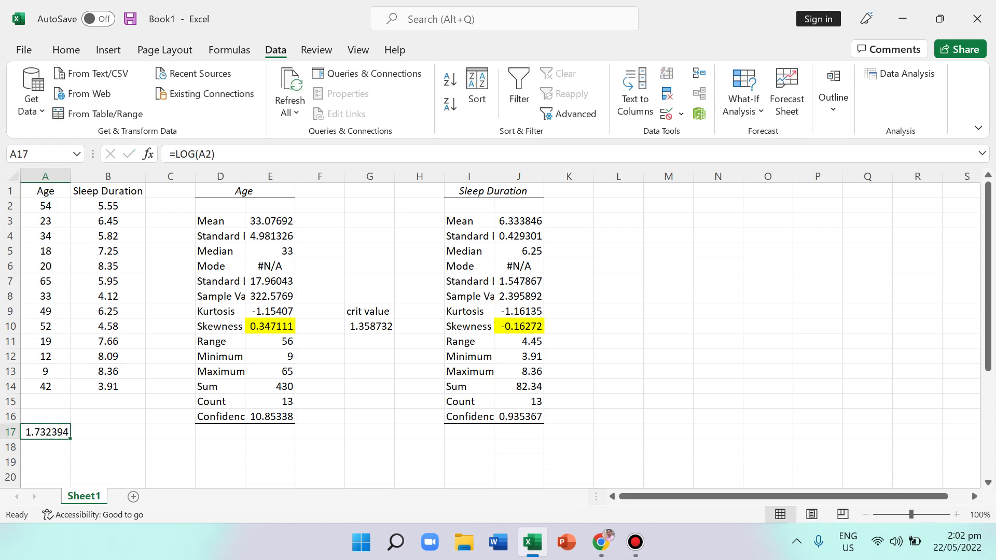
- Look through the original Age values in column A and return to the log formula in A17
key(Up)
key(Up)
key(Up)
key(Up)
key(Up)
key(Up)
key(Up)
key(Up)
key(Up)
key(Up)
key(Up)
key(Up)
key(Up)
key(Up)
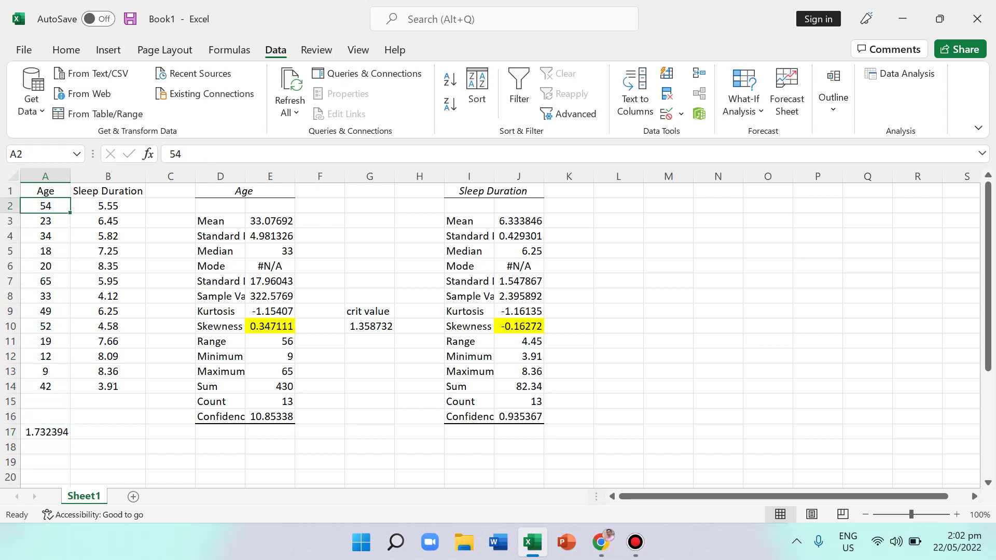
key(Down)
key(Down)
key(Down)
key(Down)
key(Down)
key(Down)
key(Down)
key(Down)
key(Down)
key(Down)
key(Down)
key(Down)
key(Down)
key(Down)
key(Down)
key(Down)
key(Down)
key(Down)
key(Up)
key(Up)
key(Up)
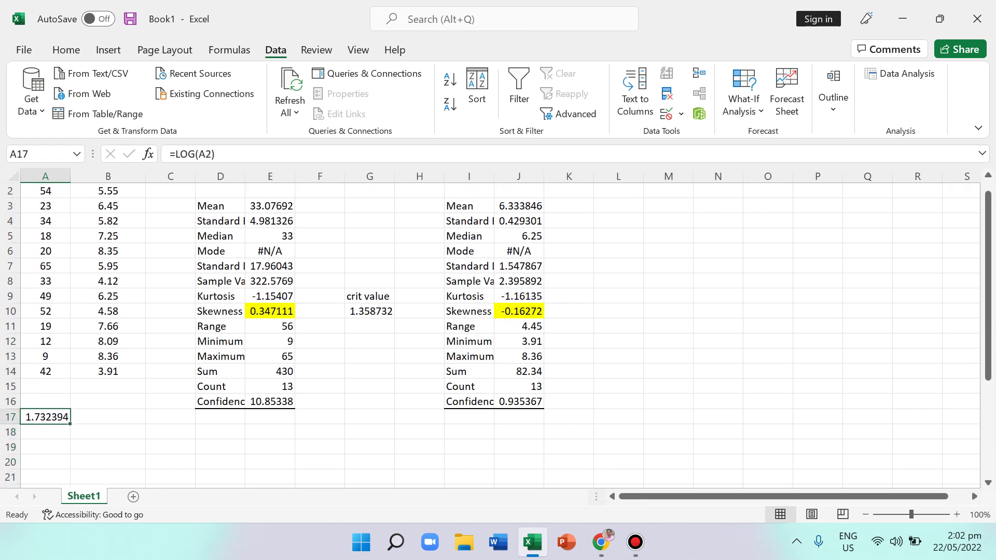
- Fill the Age log formula from A17 down to A29 and clear the surplus cells A30:A31
drag(70, 424, 45, 462)
key(Delete)
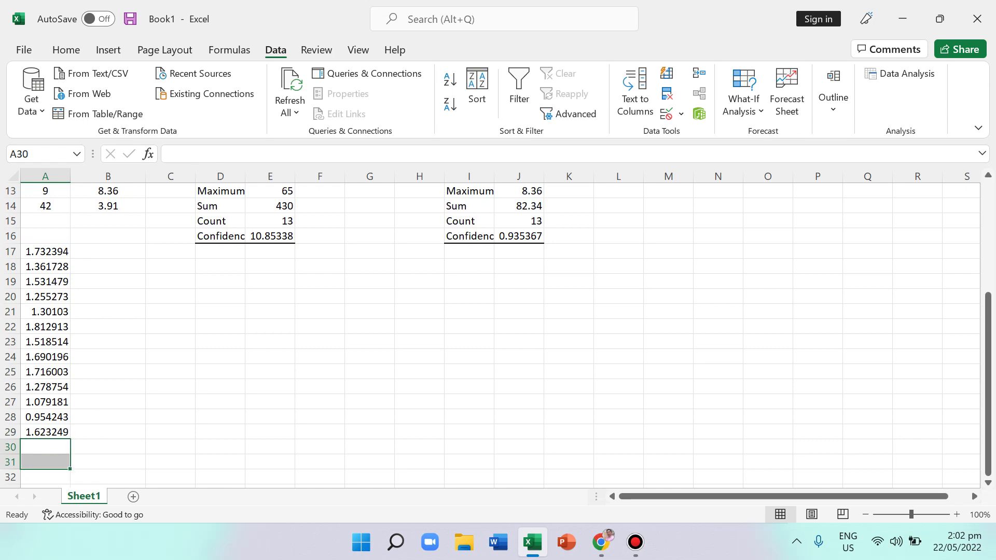
click(45, 431)
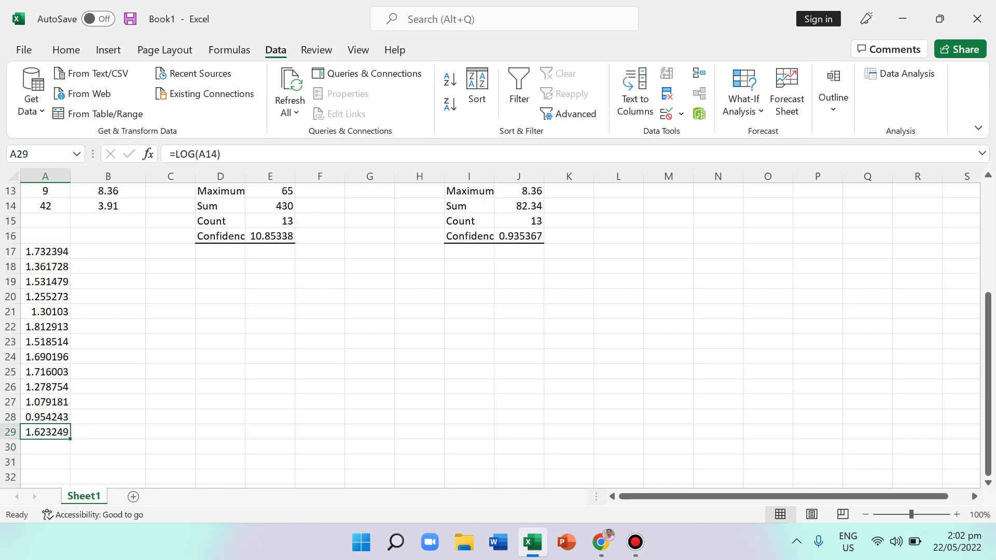
- Enter the formula =LOG(B2) in cell B17 to log-transform the first Sleep Duration value
click(107, 251)
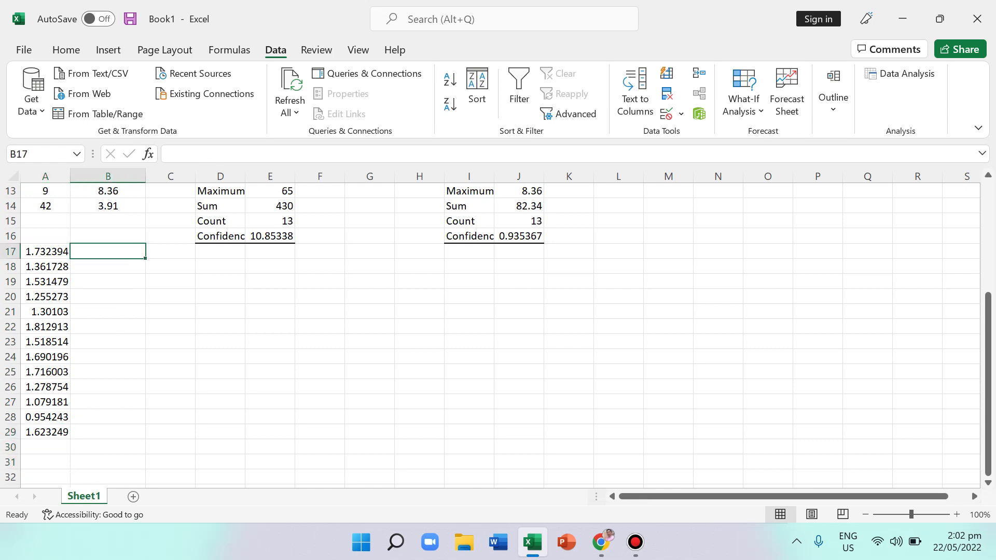
text(=log()
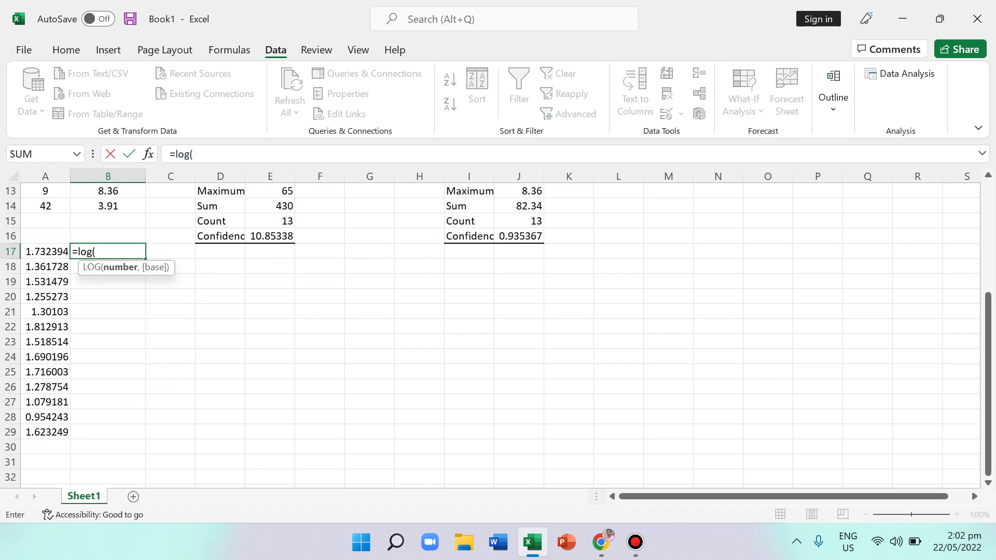
drag(987, 363, 988, 254)
click(108, 206)
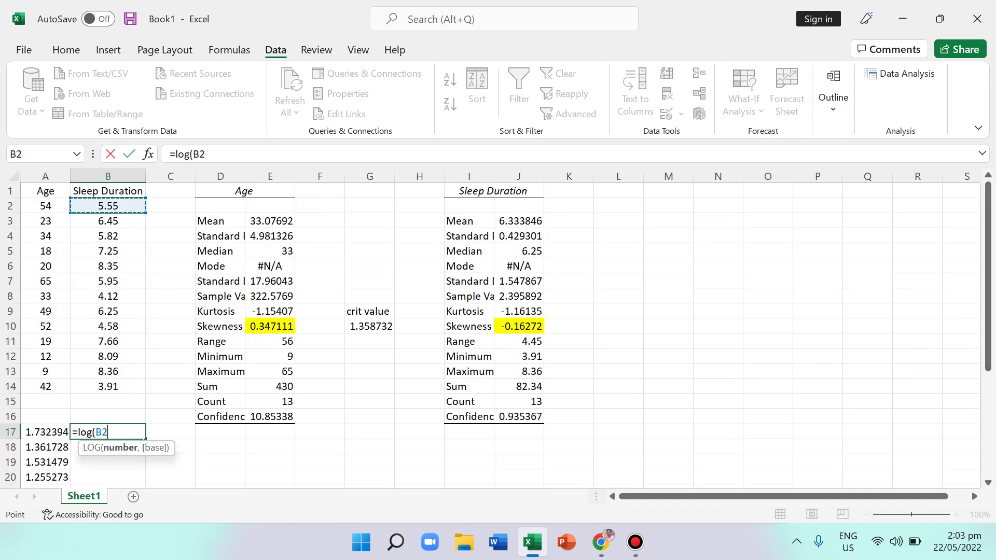
text())
key(Return)
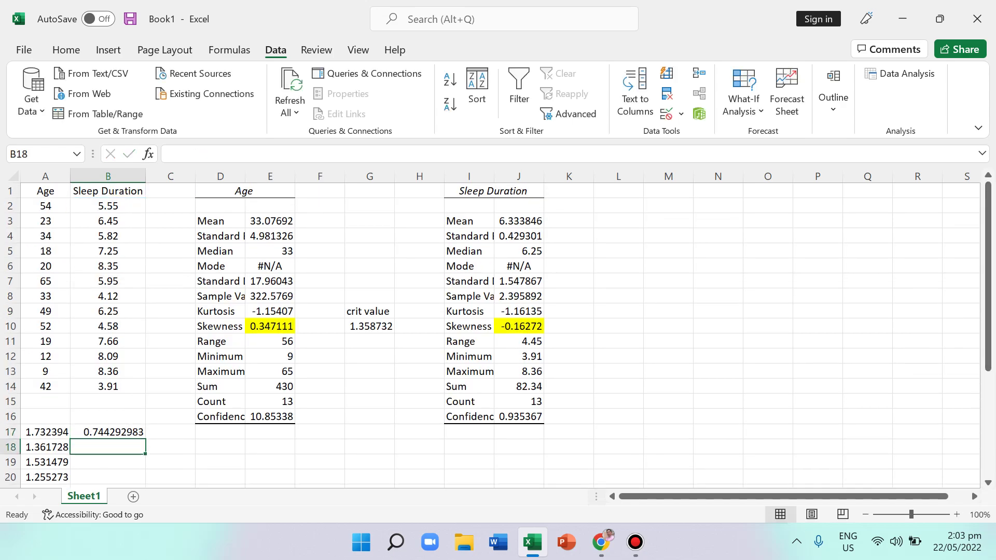
- Fill the Sleep Duration log formula from B17 down to B29
click(108, 432)
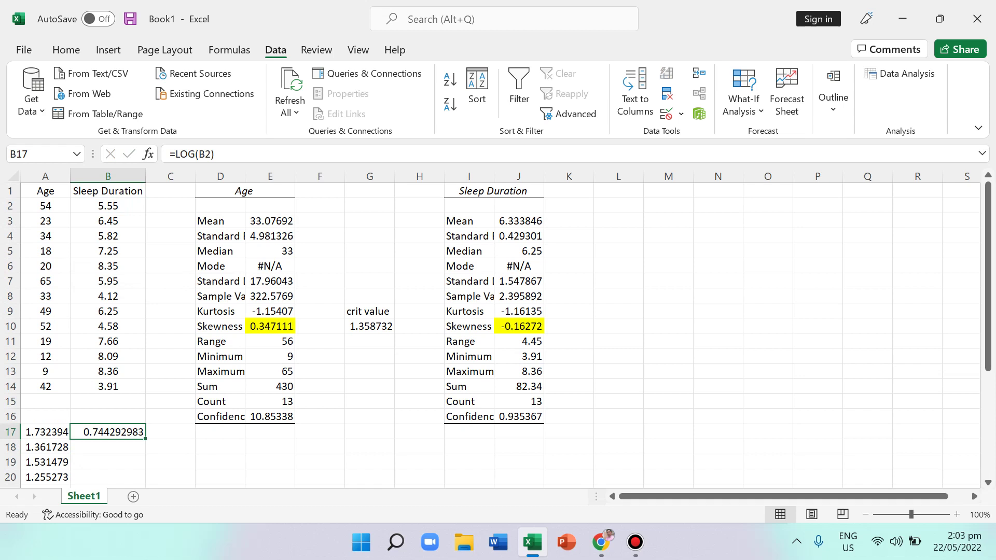
drag(145, 439, 141, 464)
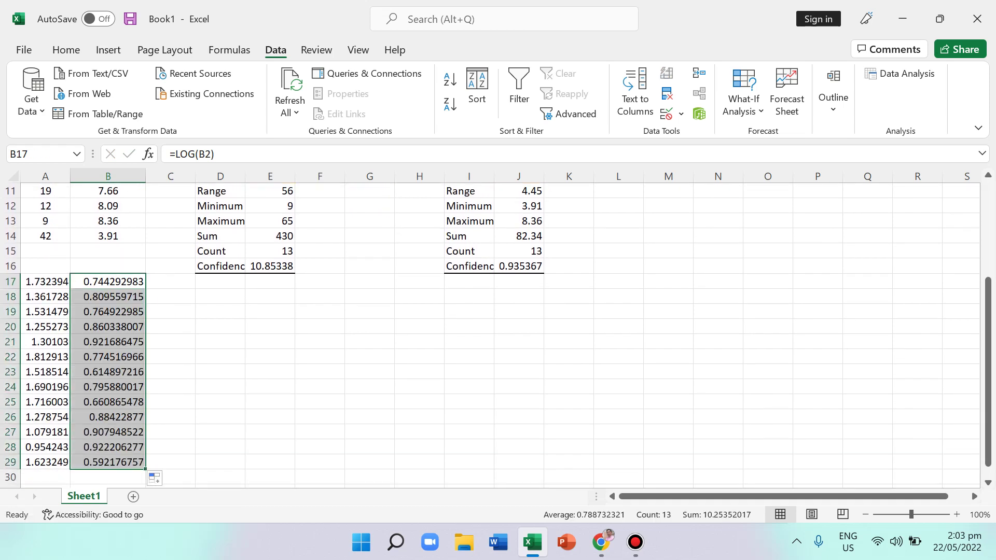
click(108, 281)
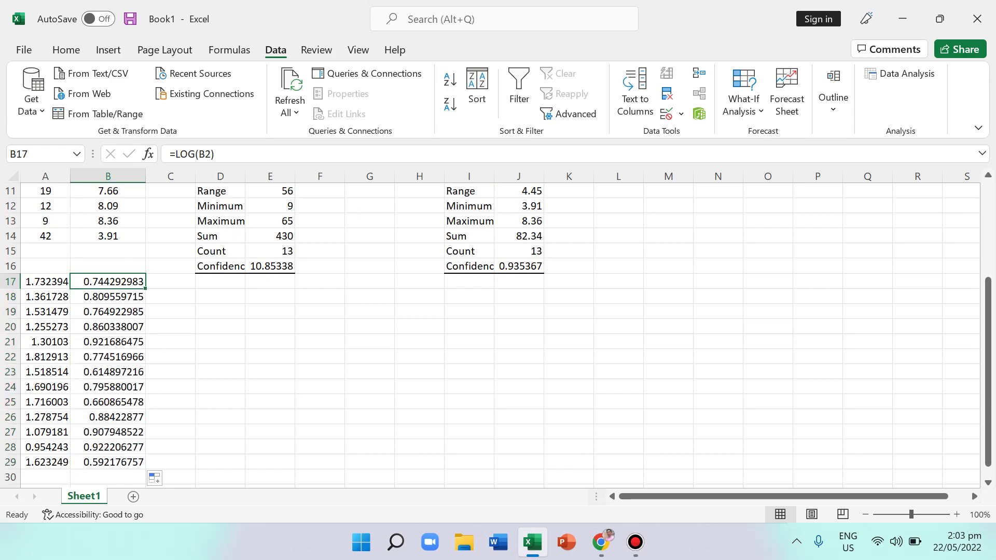
- Examine the original Sleep Duration values in column B against their log-transformed counterparts starting in row 17
key(Up)
key(Up)
key(Up)
key(Up)
key(Up)
key(Up)
key(Up)
key(Up)
key(Up)
key(Up)
key(Up)
key(Up)
key(Up)
key(Up)
key(Up)
key(Up)
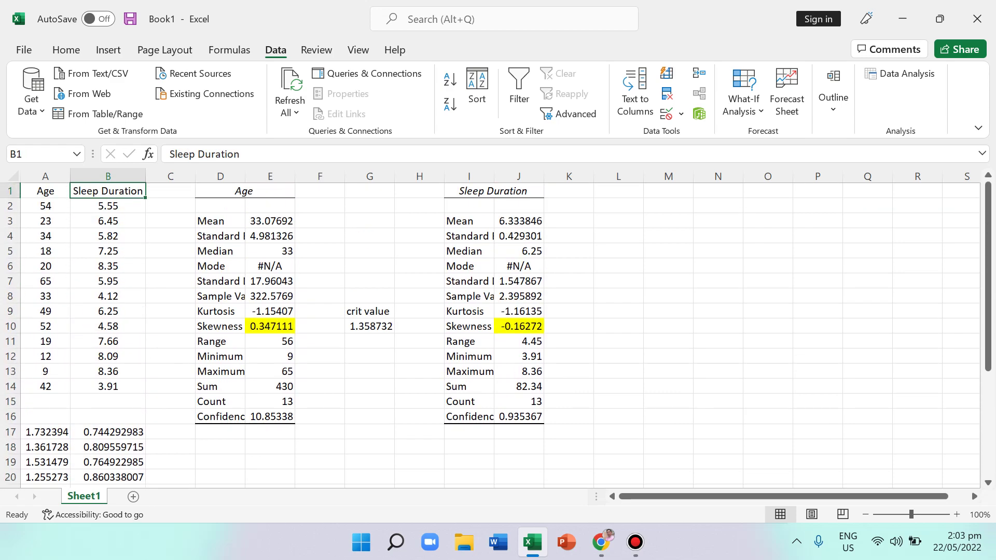
key(Down)
key(Down)
key(Down)
key(Down)
key(Down)
key(Down)
key(Down)
key(Down)
key(Down)
key(Down)
key(Down)
key(Down)
key(Down)
key(Down)
key(Down)
key(Down)
key(Down)
key(Down)
key(Down)
key(Down)
key(Down)
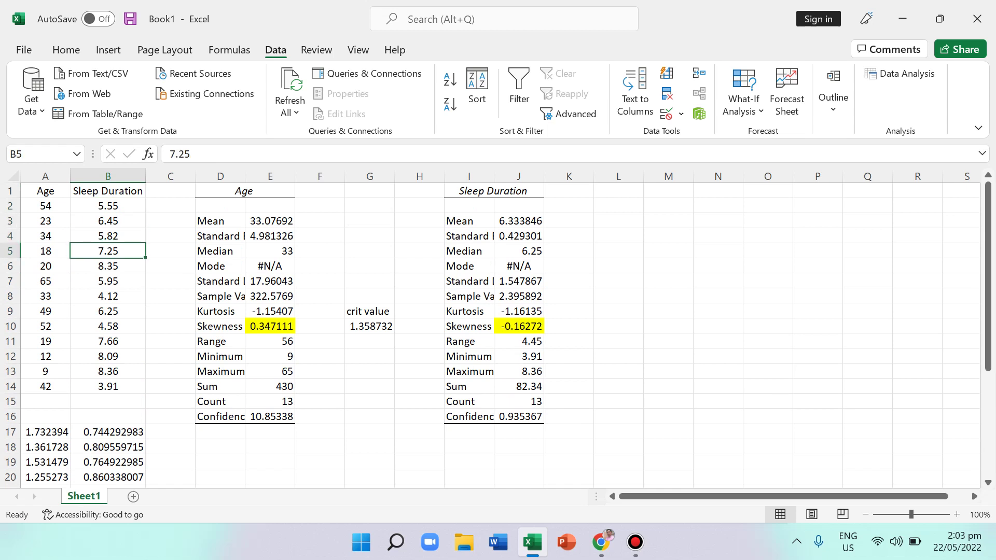
key(Up)
key(Up)
key(Up)
key(Up)
key(Up)
key(Up)
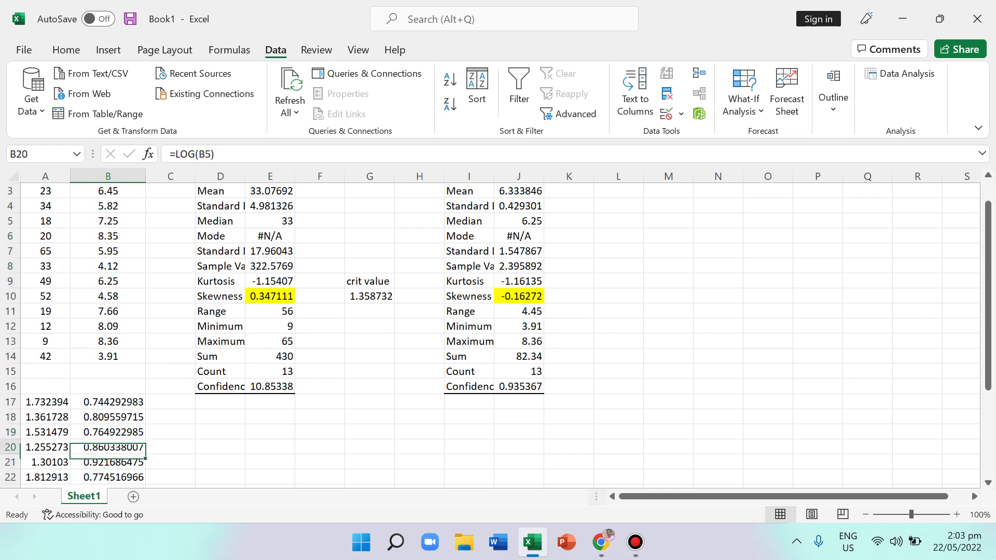
key(Up)
key(Up)
key(Up)
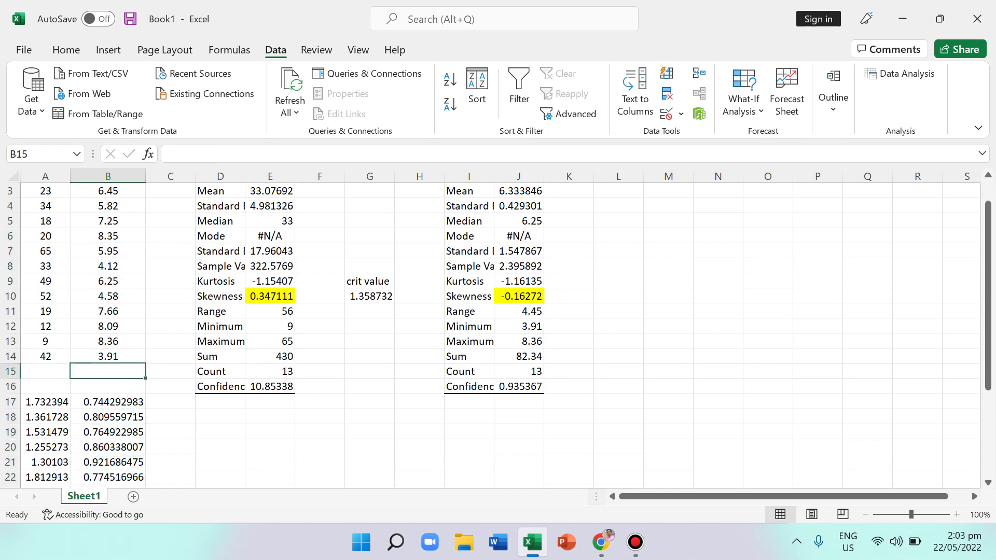
key(Up)
key(Up)
key(Up)
key(Up)
key(Up)
key(Up)
key(Up)
key(Up)
key(Up)
key(Up)
key(Up)
key(Up)
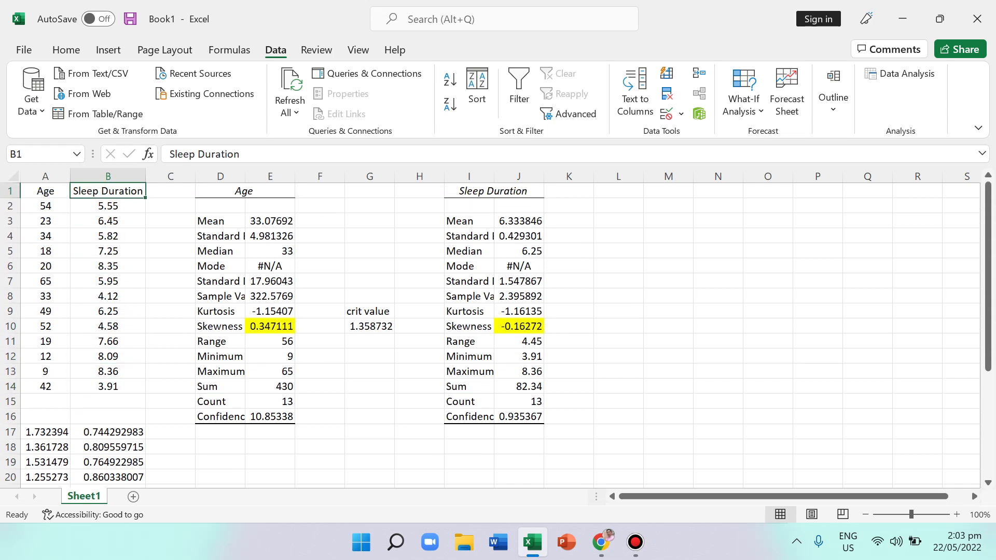
key(Down)
key(Down)
key(Down)
key(Down)
key(Down)
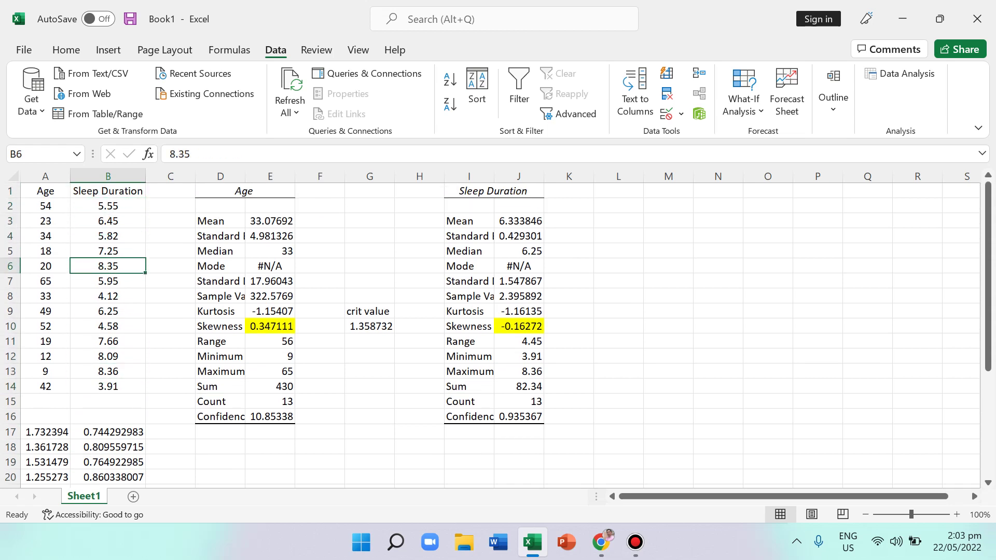
- Select the log-transformed Age and Sleep Duration values in A17:B29
drag(45, 431, 108, 461)
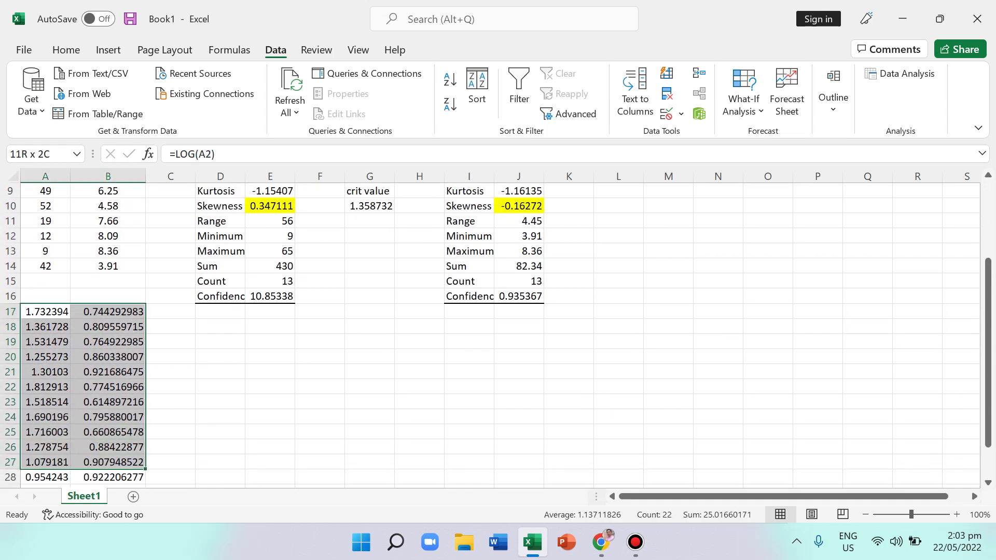
key(shift+Down)
key(shift+Down)
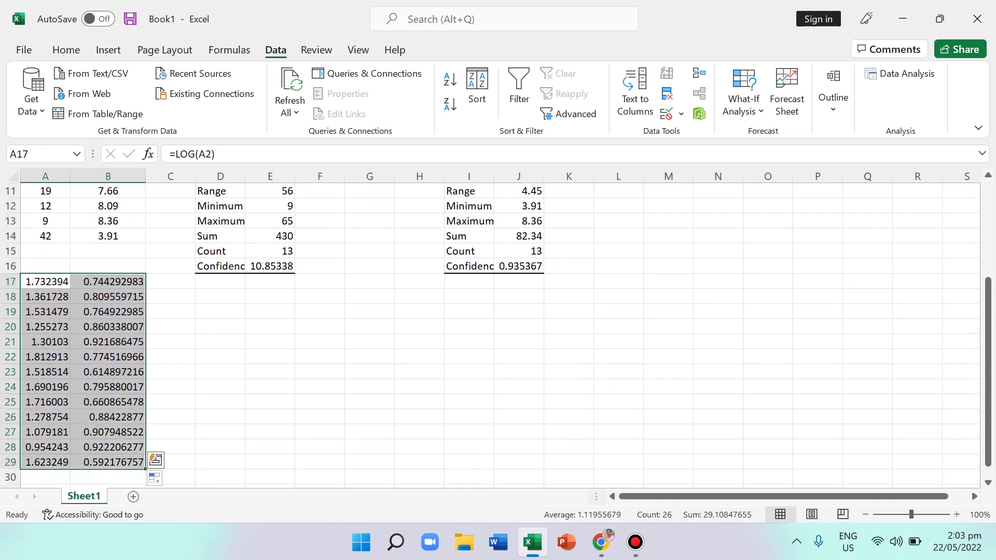
- Examine the original data in A2:B14, the Age summary statistics and the log-transformed values in A17:B29
drag(987, 372, 988, 276)
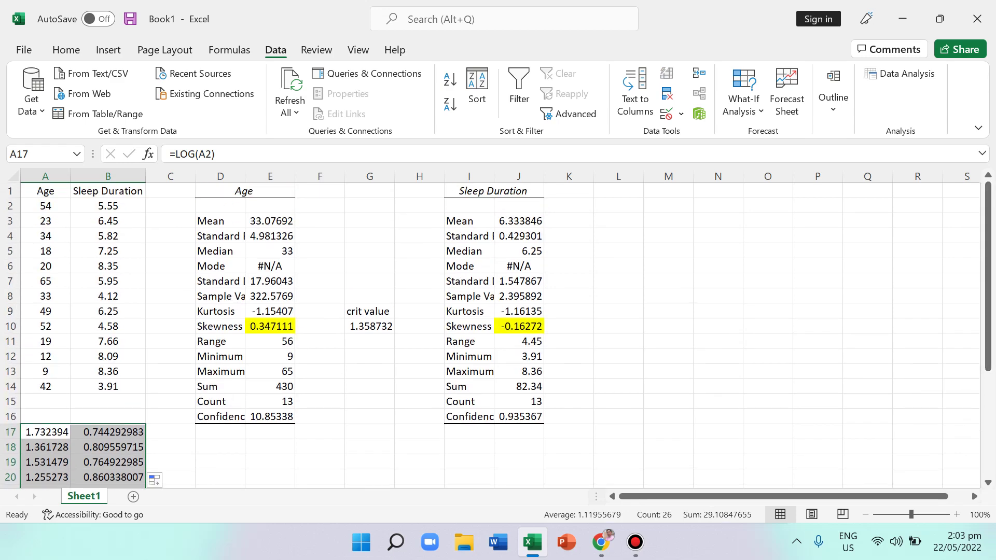
drag(270, 221, 270, 236)
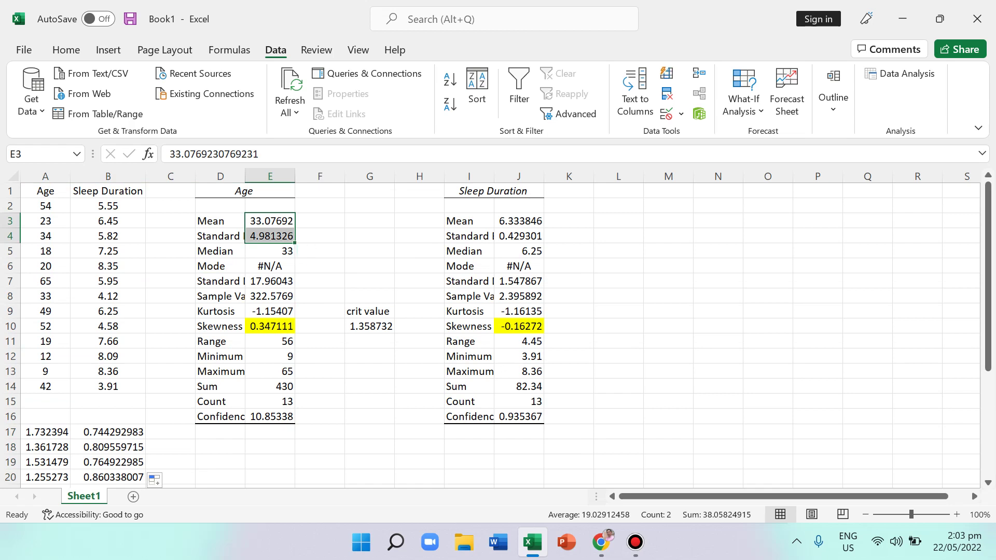
drag(45, 206, 107, 386)
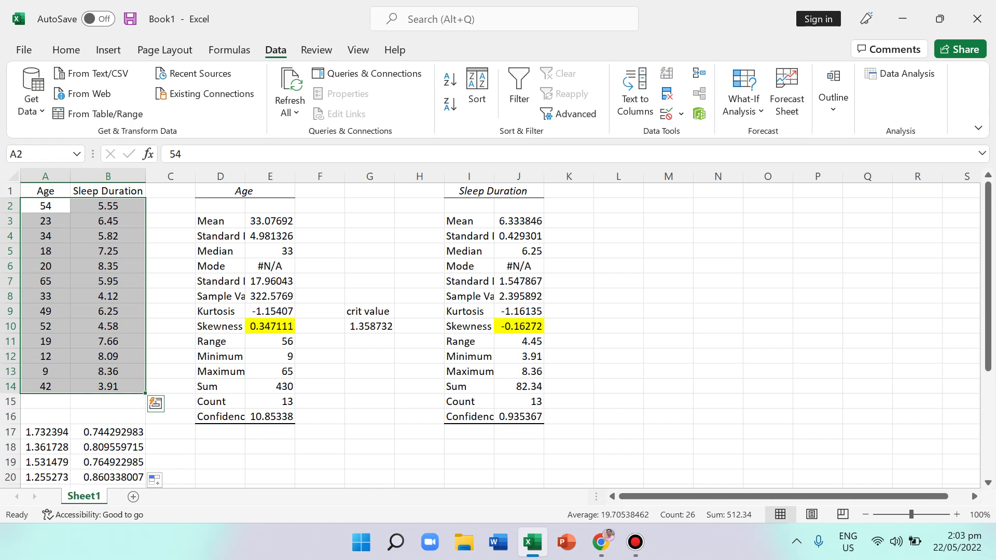
click(45, 432)
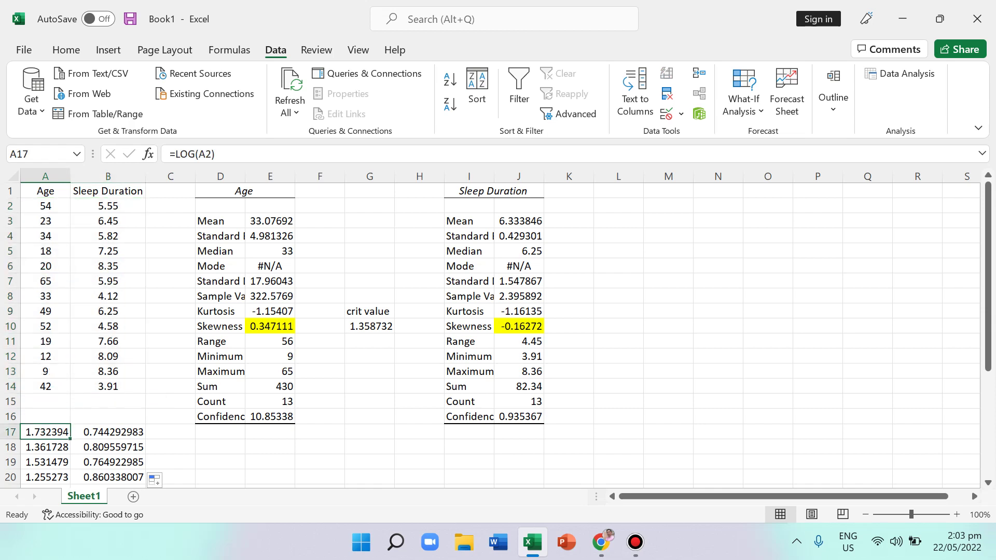
drag(45, 432, 108, 462)
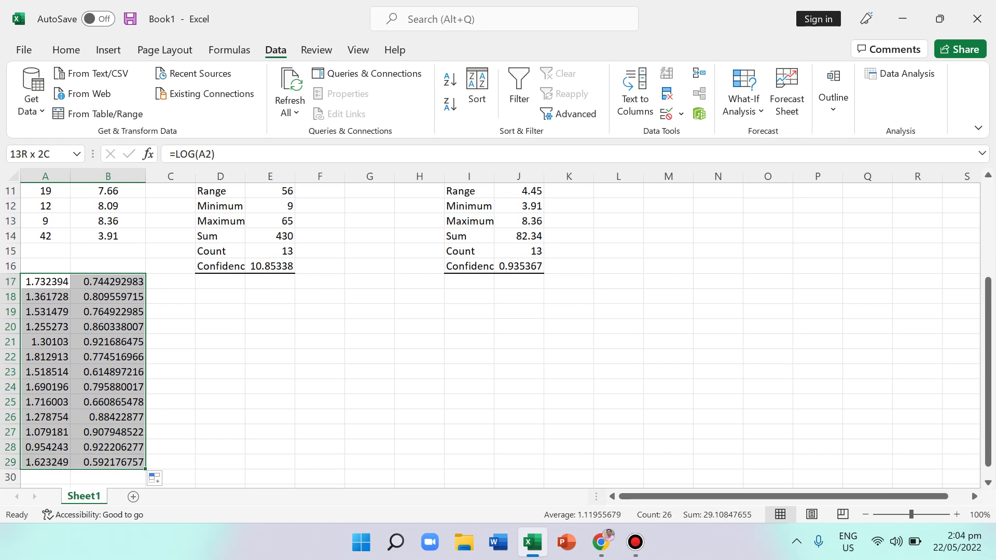
drag(108, 461, 108, 447)
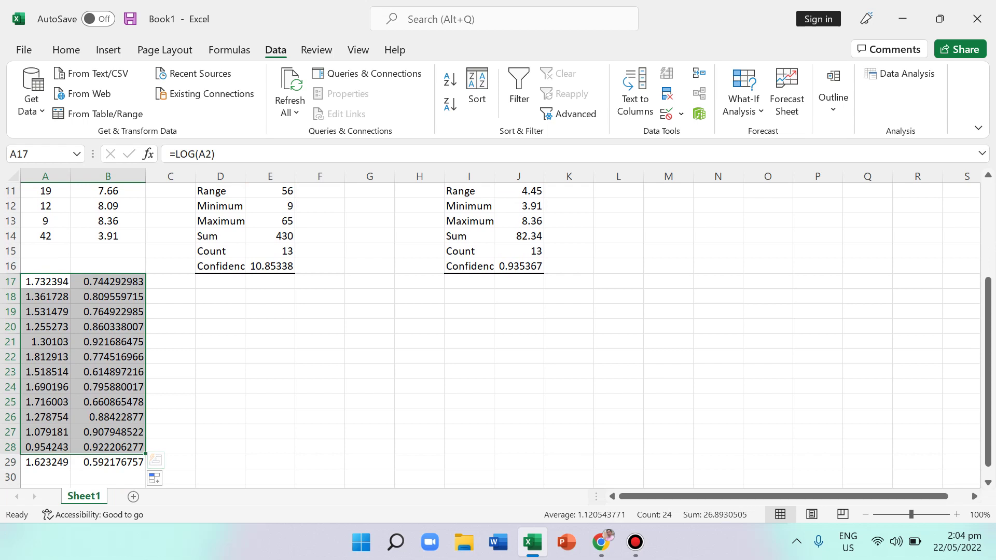
- Clear the log-transformed Age and Sleep Duration values from A17:B29
click(45, 281)
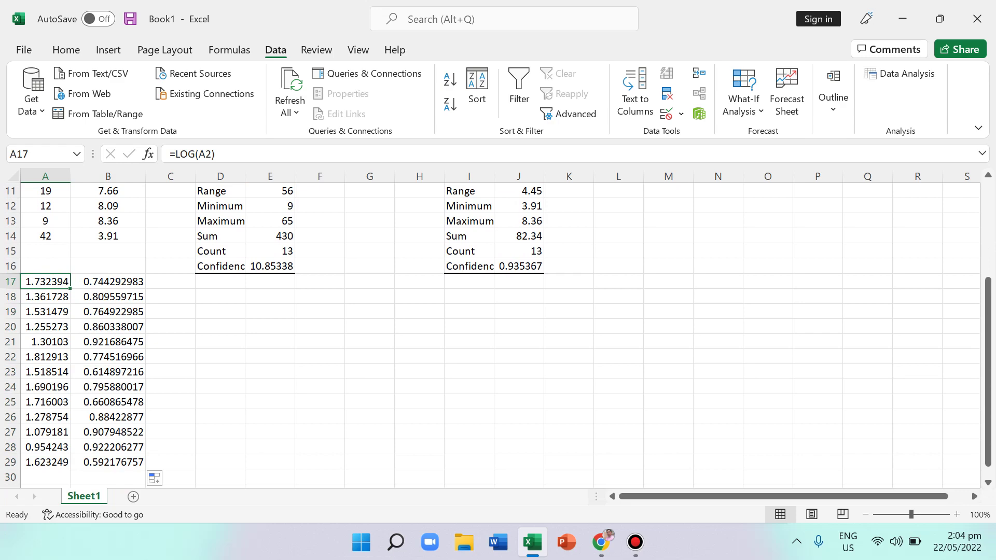
drag(987, 319, 988, 218)
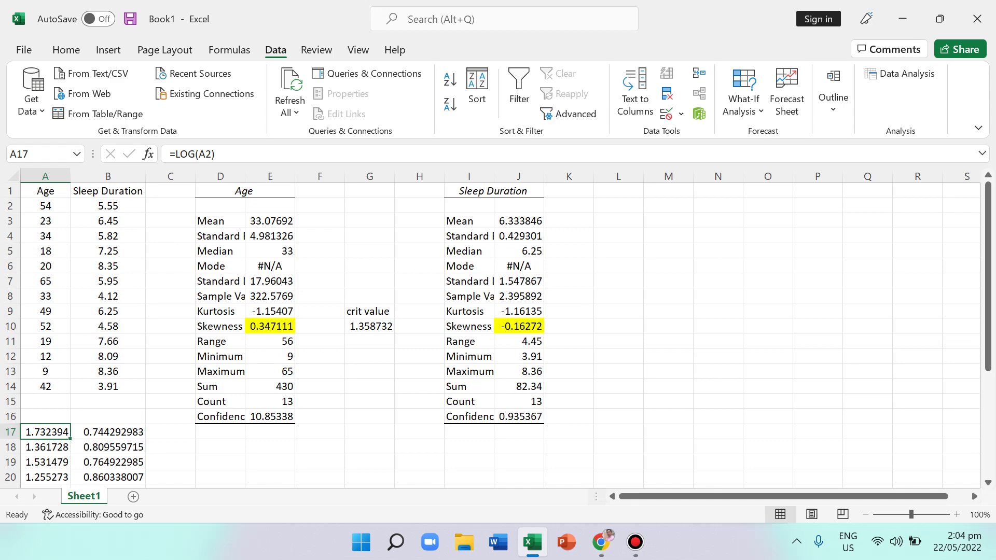
mouse_move(988, 326)
mouse_down()
mouse_move(988, 430)
mouse_move(988, 324)
mouse_up()
key(shift+Right)
key(shift+Down)
key(shift+Down)
key(shift+Down)
key(shift+Down)
key(shift+Down)
key(shift+Down)
key(shift+Down)
key(shift+Down)
key(shift+Down)
key(shift+Down)
key(shift+Down)
key(shift+Down)
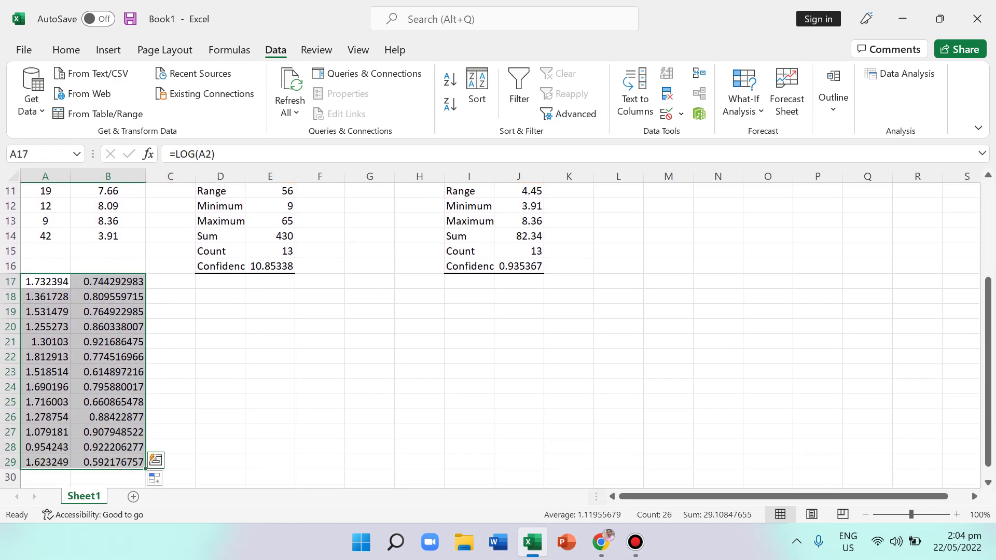
key(Delete)
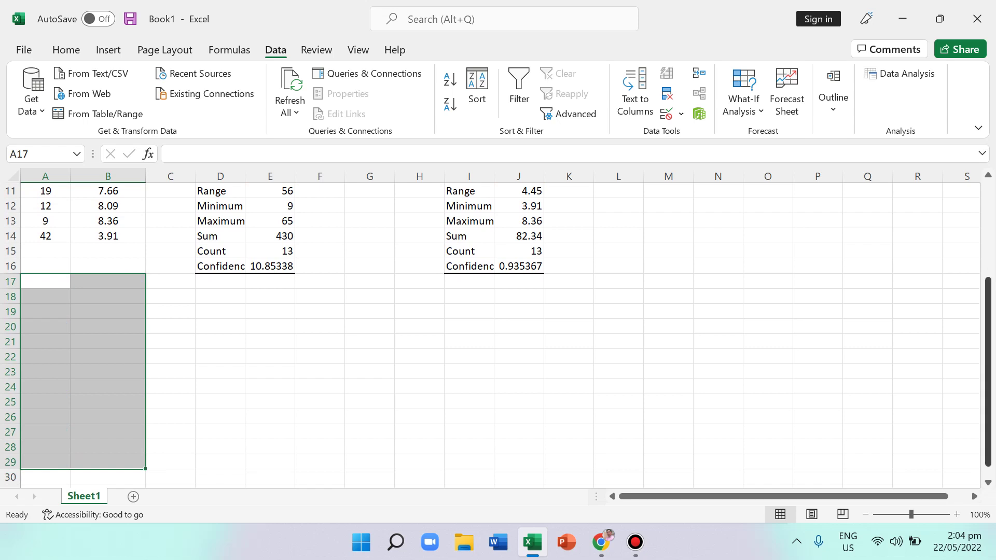
drag(988, 420, 987, 323)
click(717, 295)
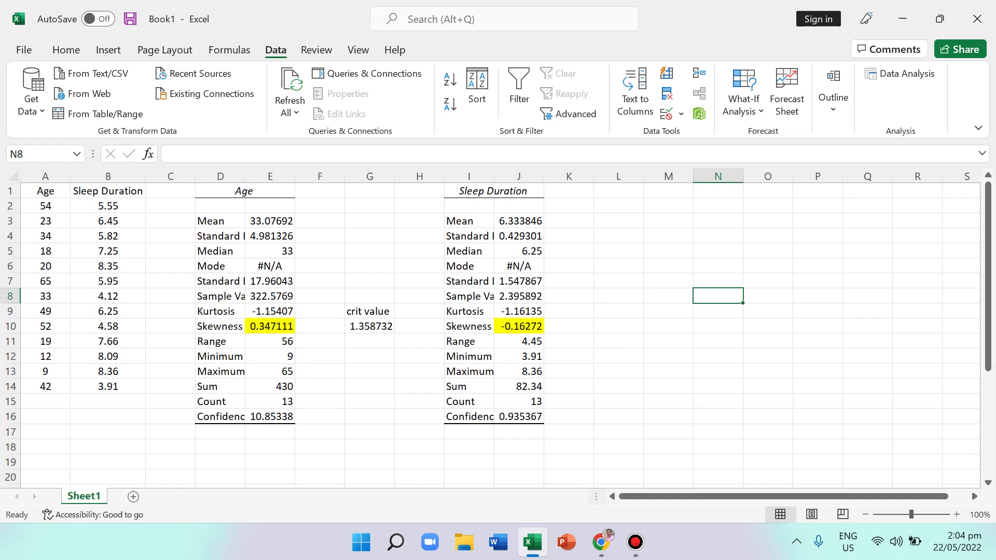
drag(108, 387, 45, 190)
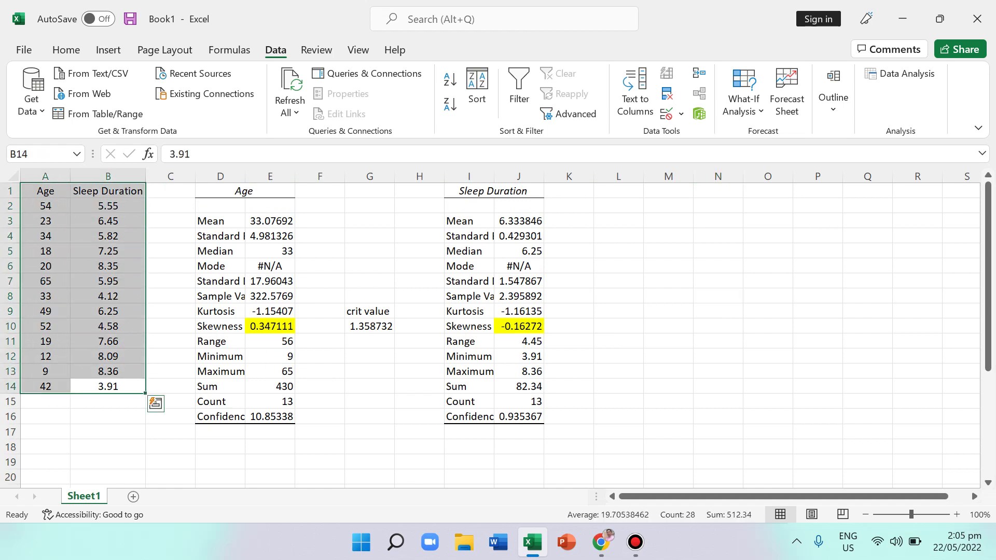
click(46, 191)
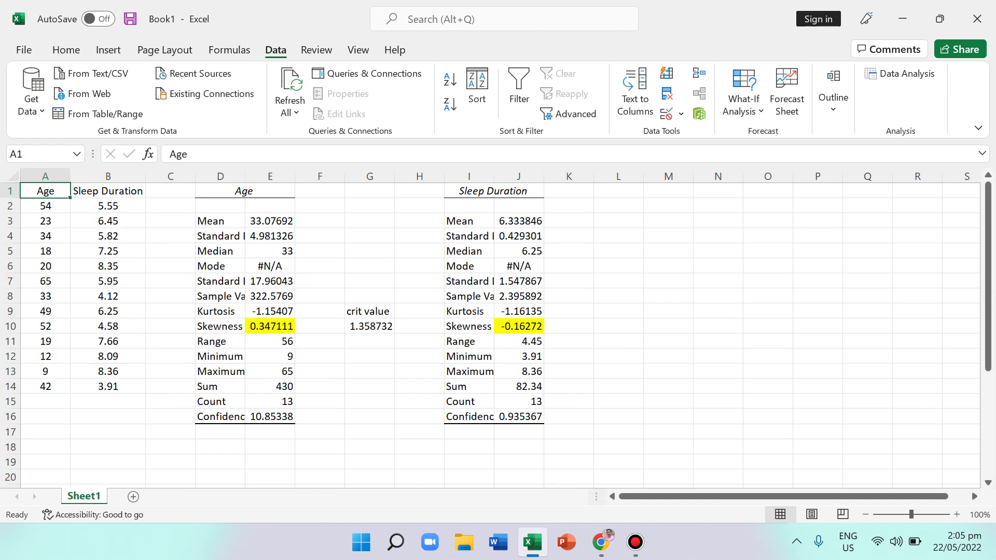
double_click(45, 205)
click(107, 206)
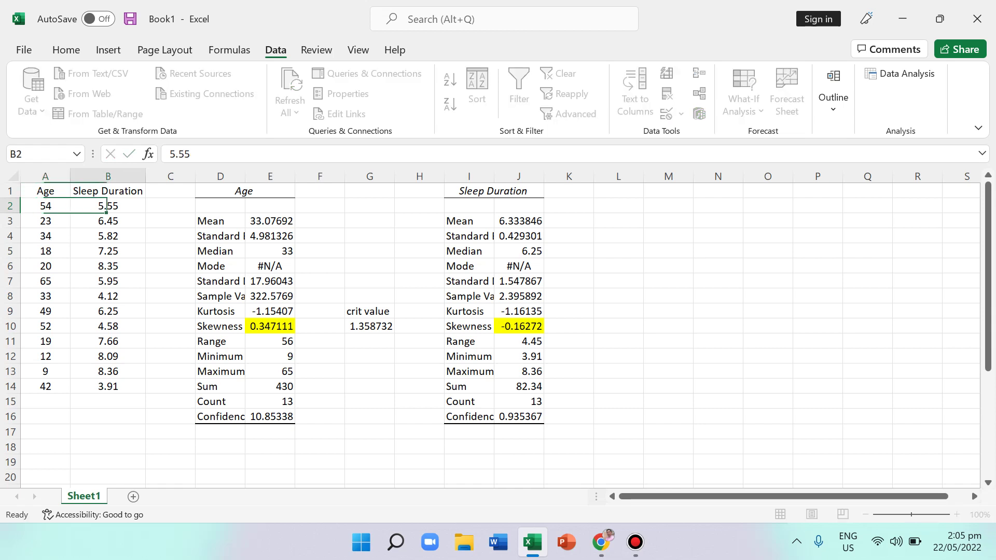
- Start a Correlation analysis from the data analysis tools with A1:B14 as the input range
click(899, 74)
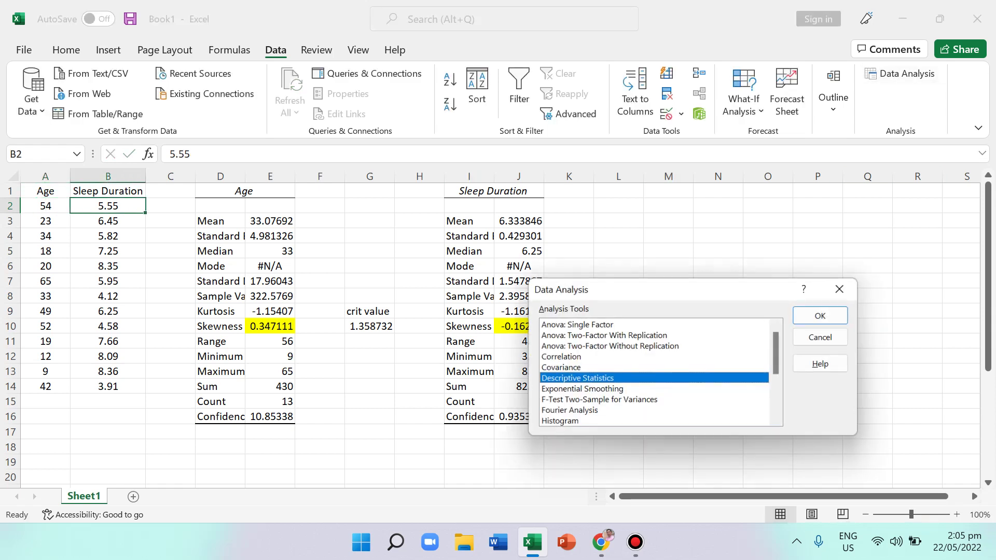
click(649, 355)
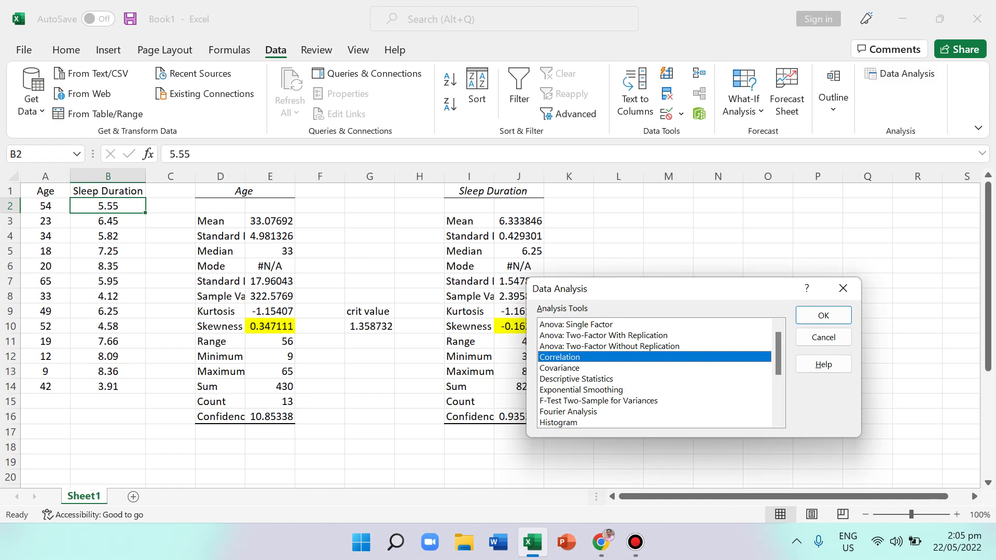
click(822, 316)
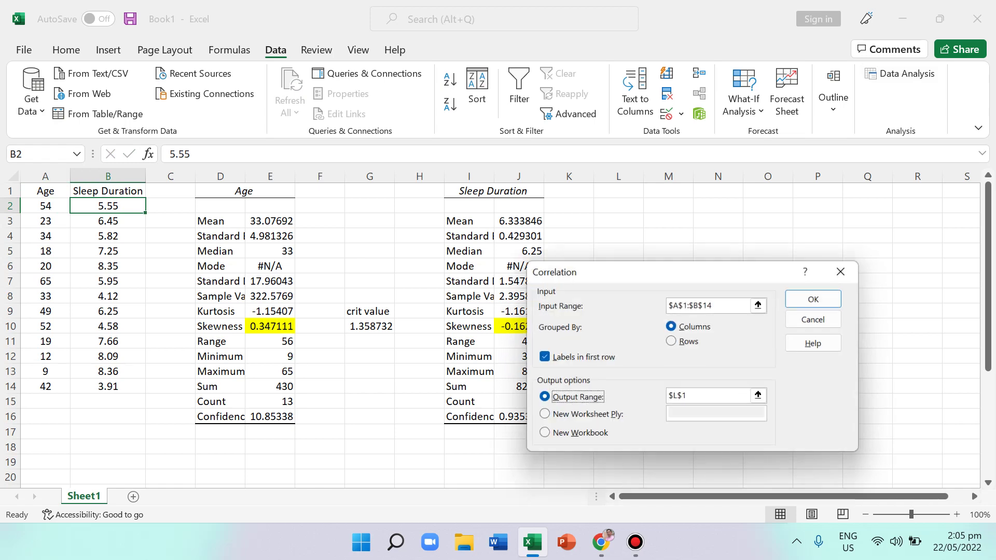
click(713, 304)
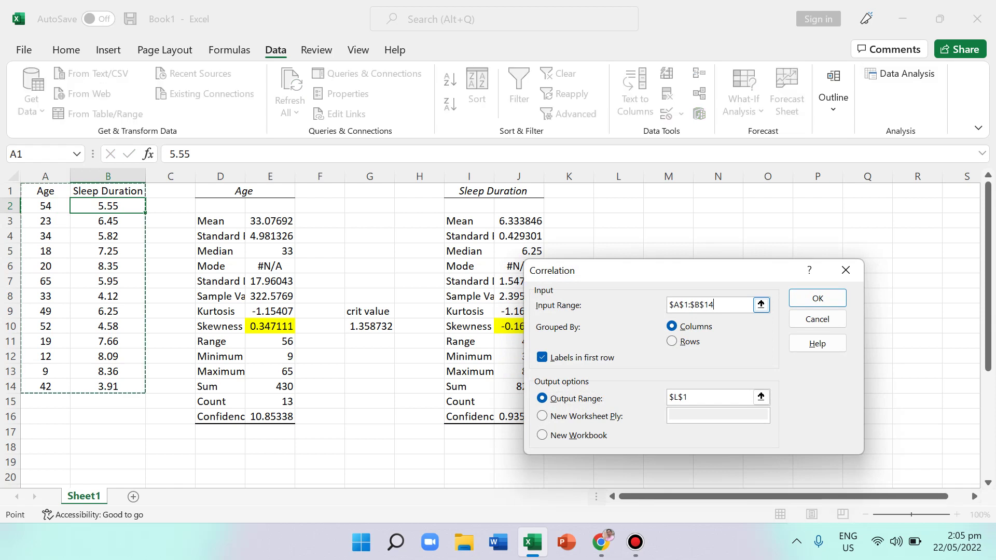
key(shift+Home)
key(BackSpace)
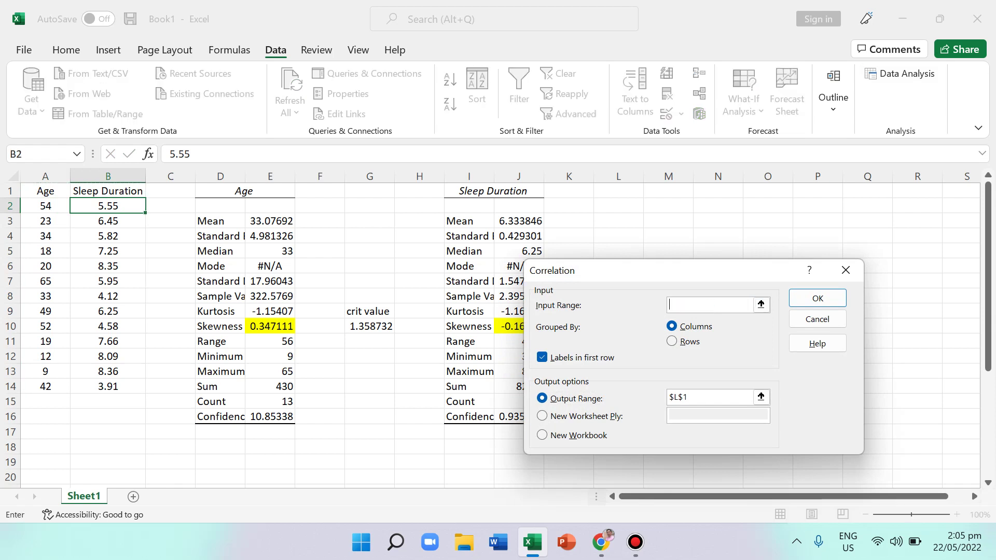
drag(45, 176, 144, 390)
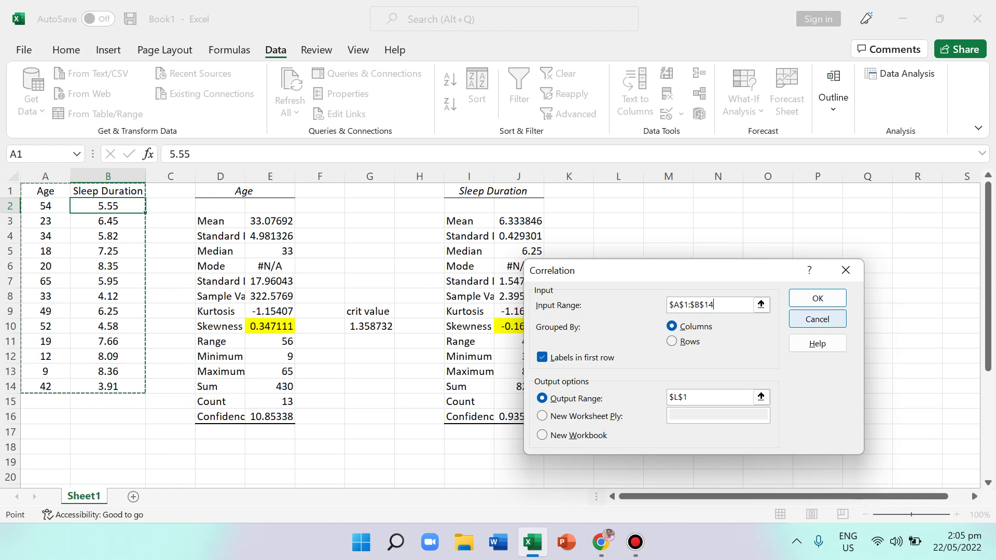
- Set the correlation output range to L1 and run the analysis
click(760, 397)
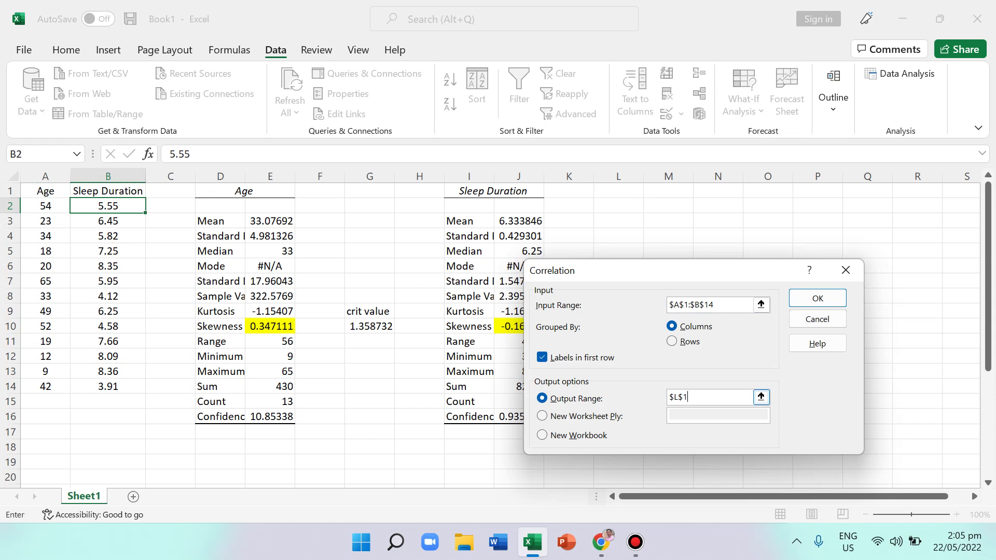
key(BackSpace)
key(BackSpace)
key(BackSpace)
key(BackSpace)
click(617, 191)
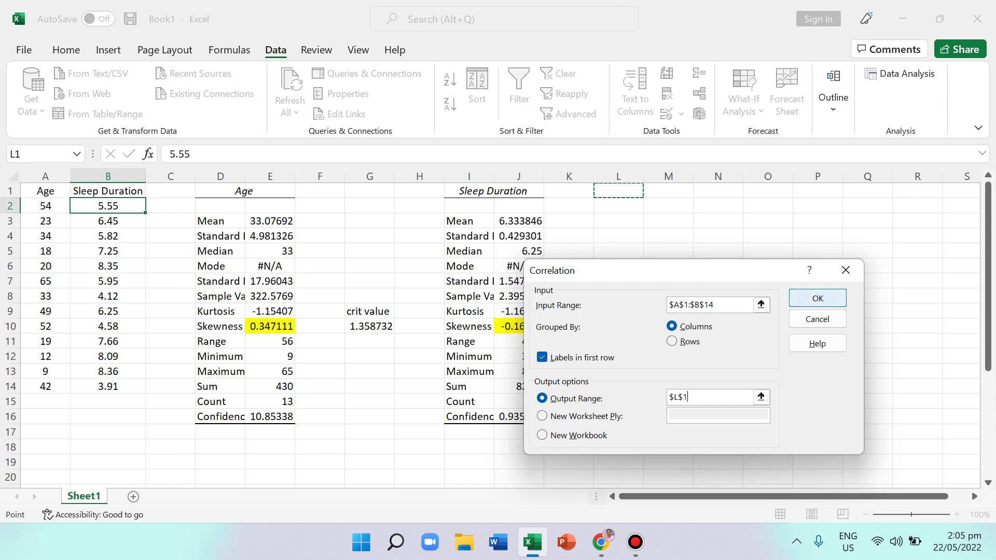
key(Return)
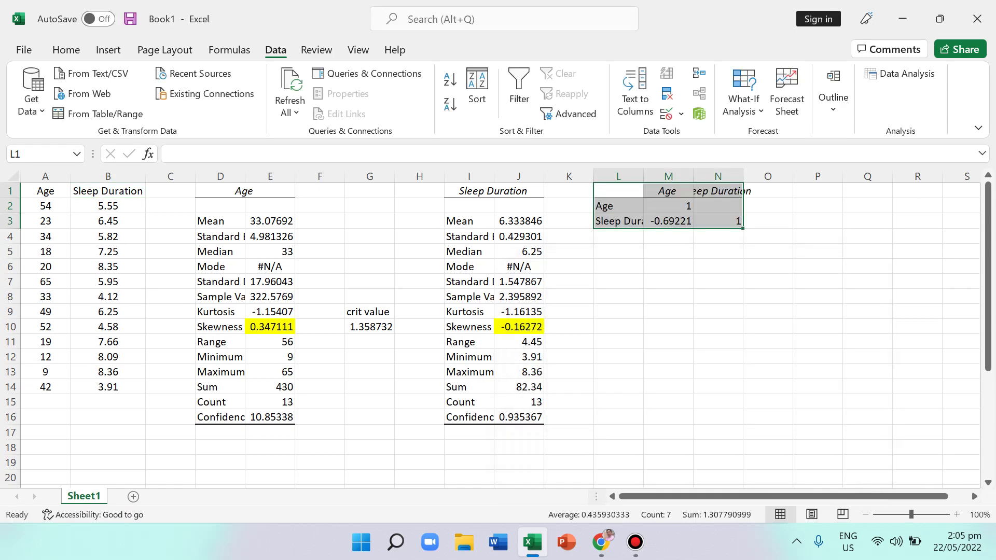
- Label cell L5 as r and enter the correlation coefficient -0.69221 in M5
click(667, 221)
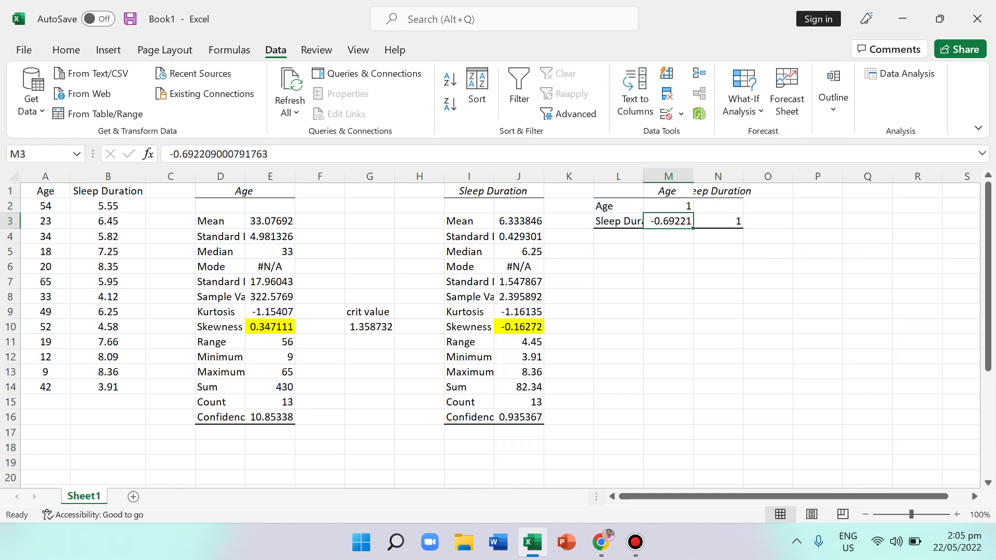
key(Down)
key(Down)
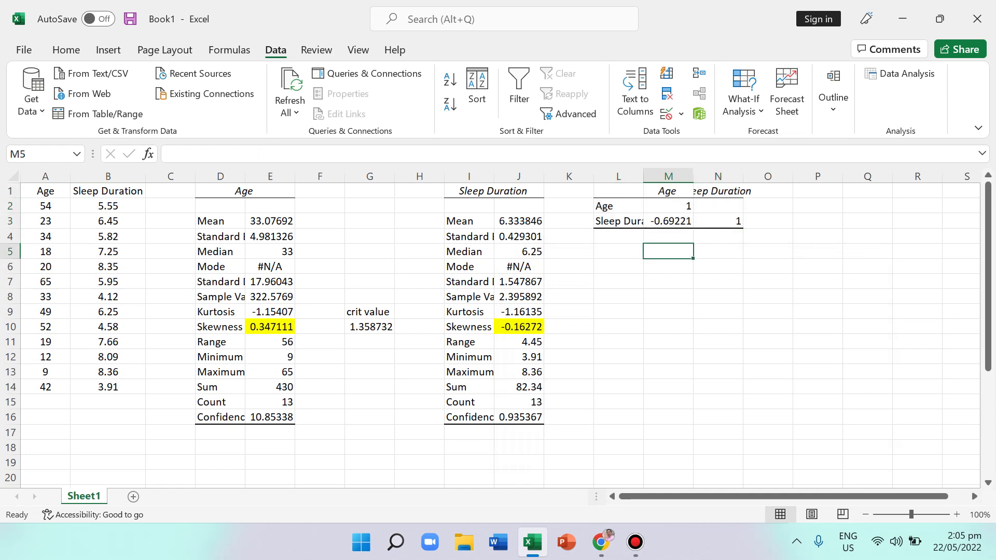
key(Left)
text(r)
key(Right)
text(-0.)
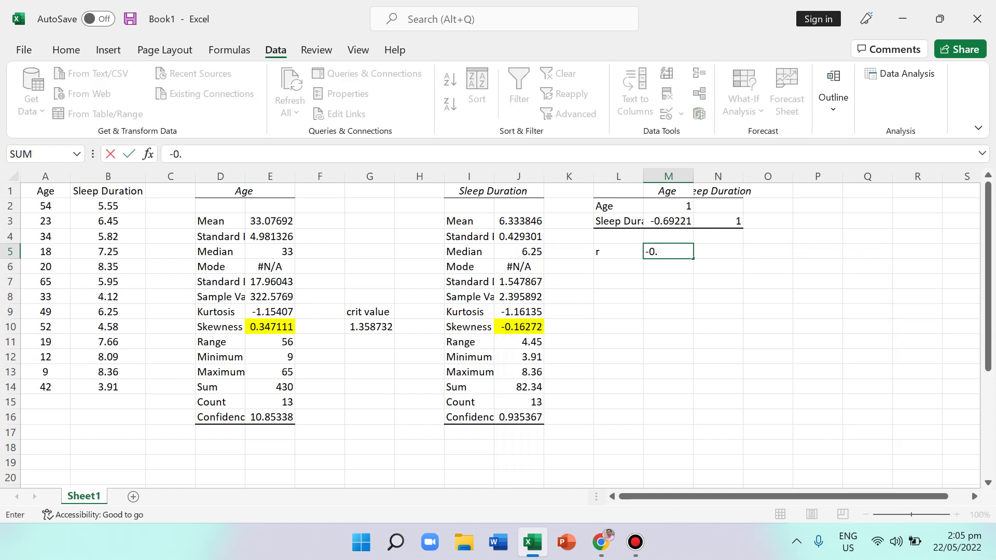
text(69221)
key(Right)
key(Down)
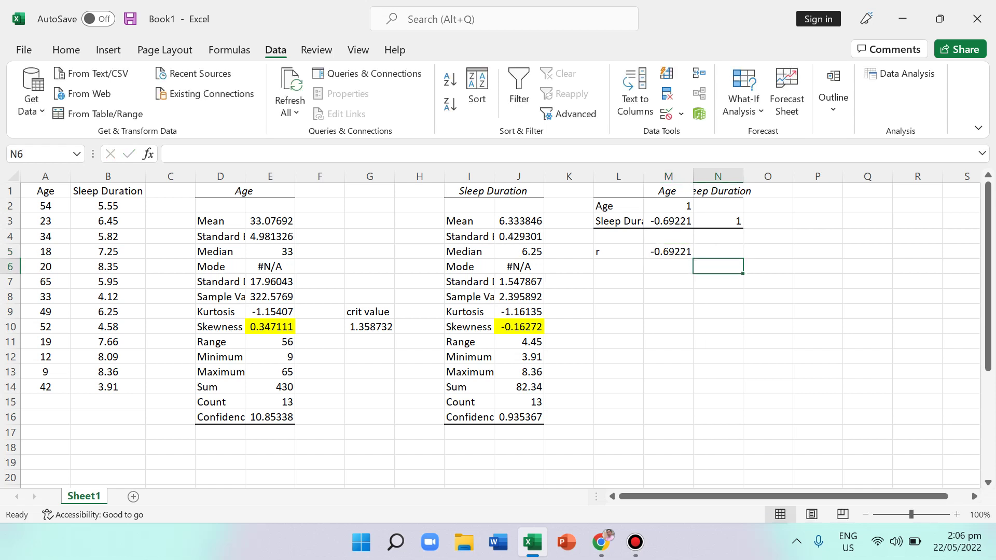
key(Up)
key(Left)
key(Down)
key(Right)
key(Up)
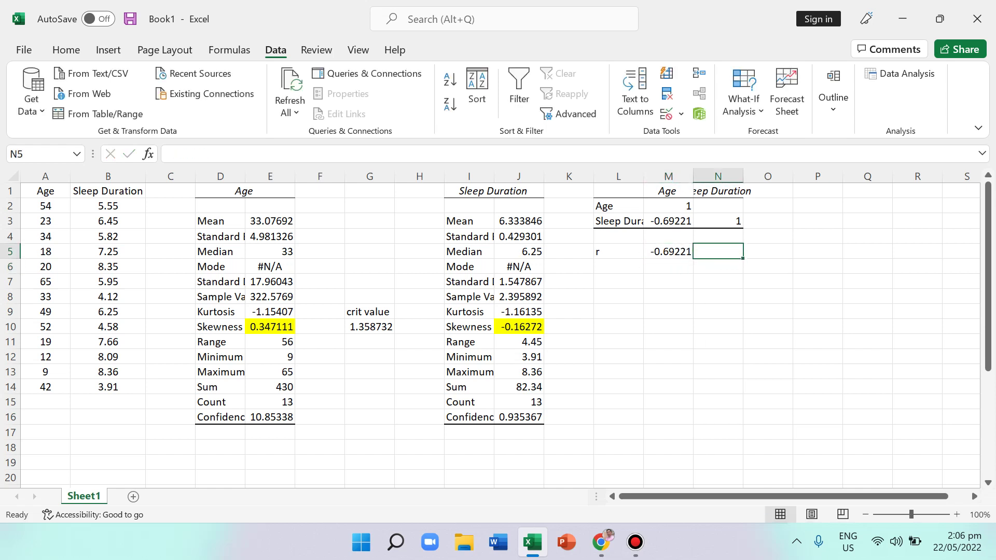
key(Left)
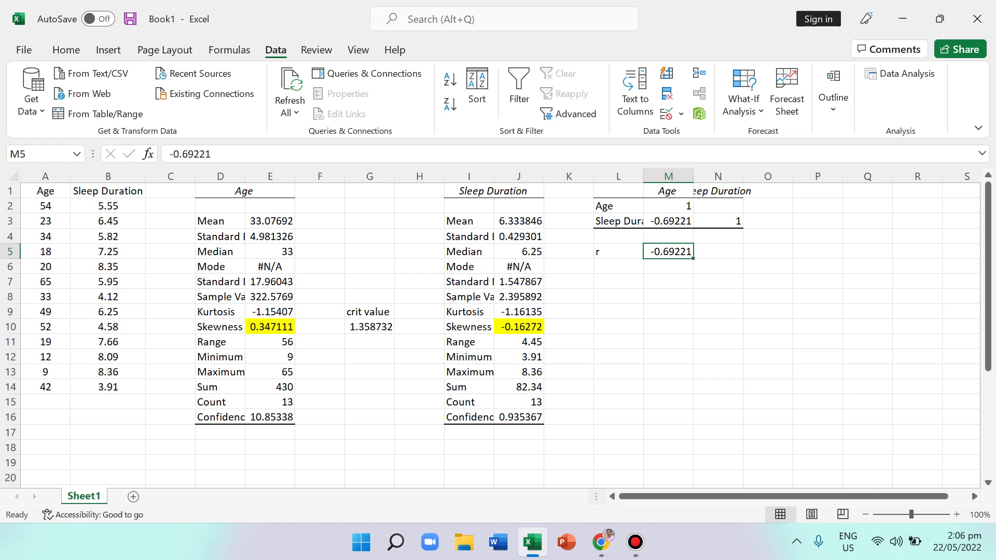
click(668, 266)
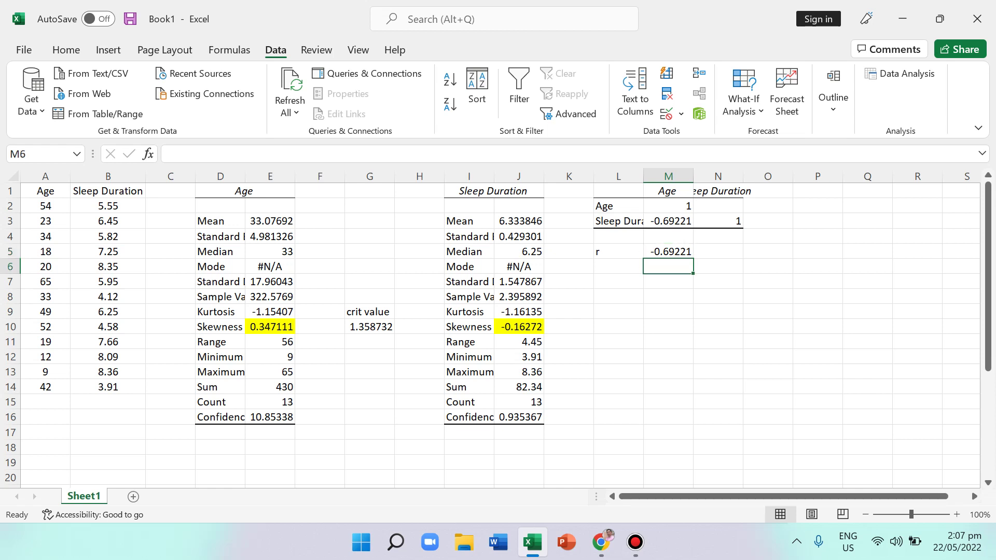
click(668, 281)
click(668, 266)
click(369, 327)
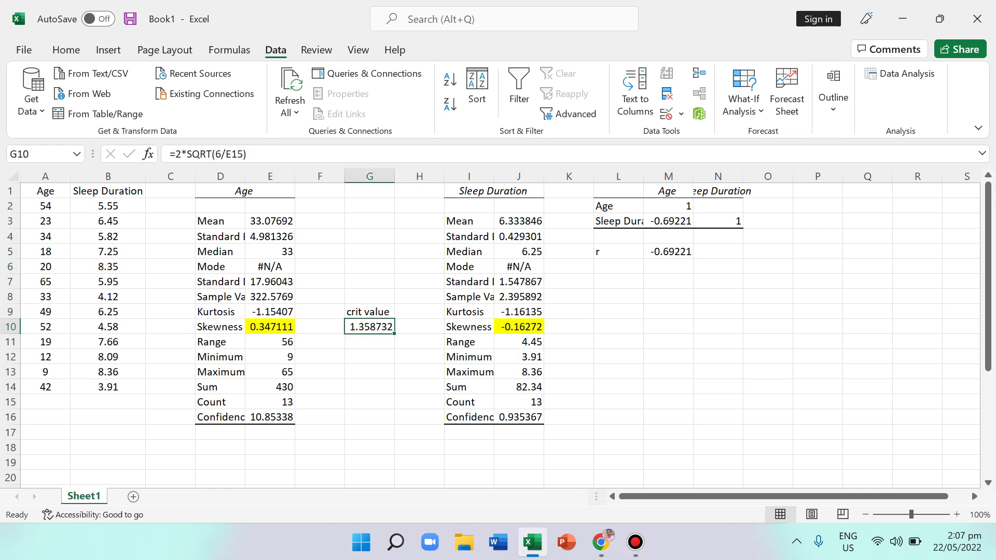
click(668, 266)
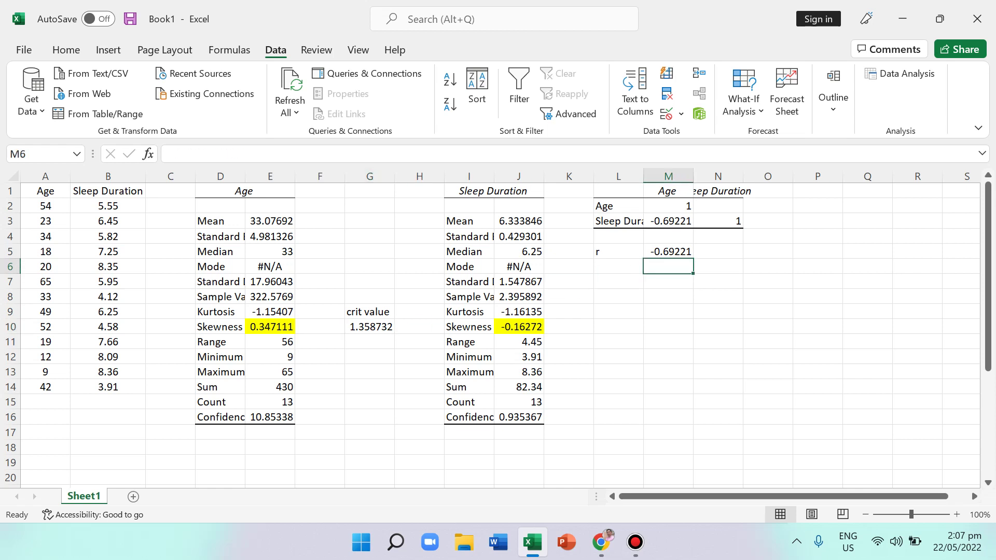
click(617, 251)
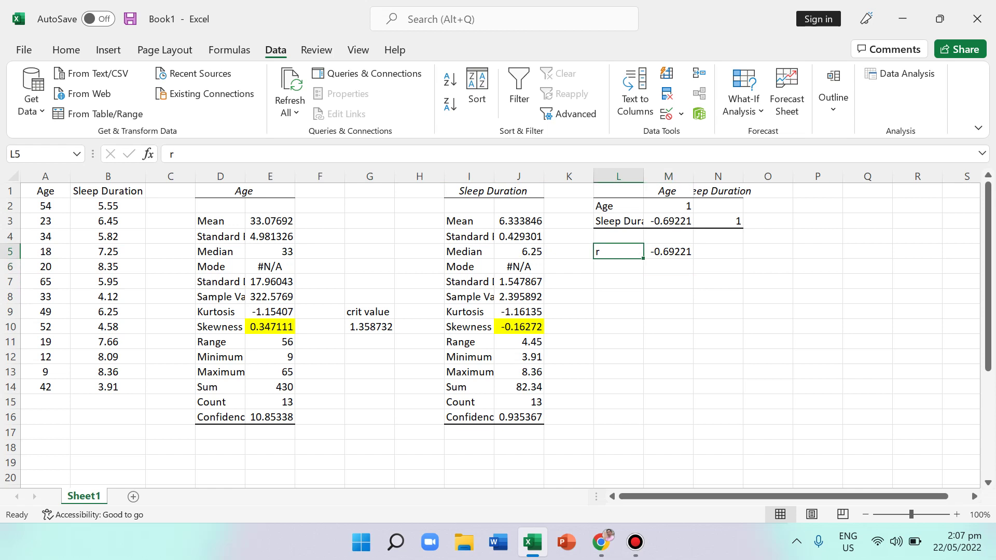
click(667, 266)
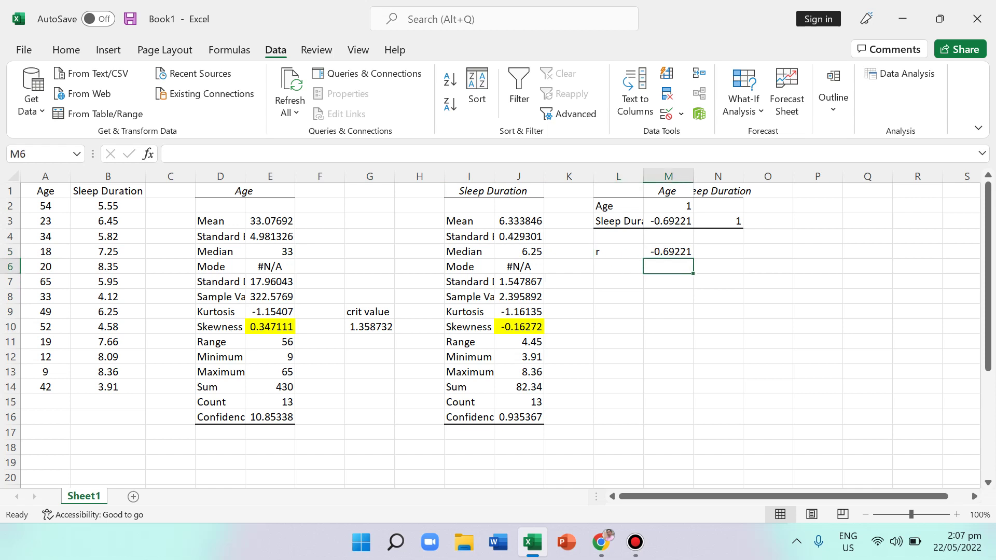
click(617, 266)
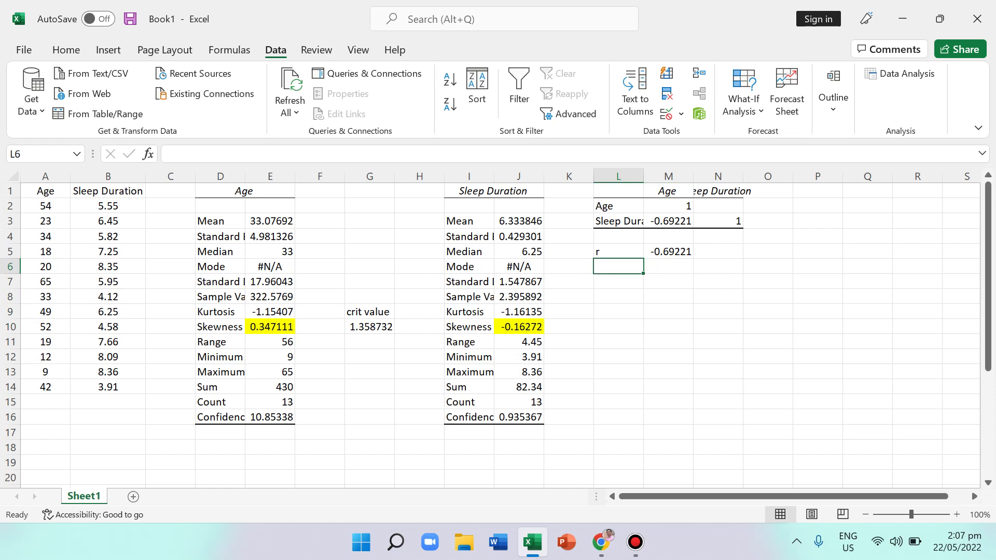
- Label cell L6 as df and enter the degrees-of-freedom formula as the text n-2 in M6
text(df)
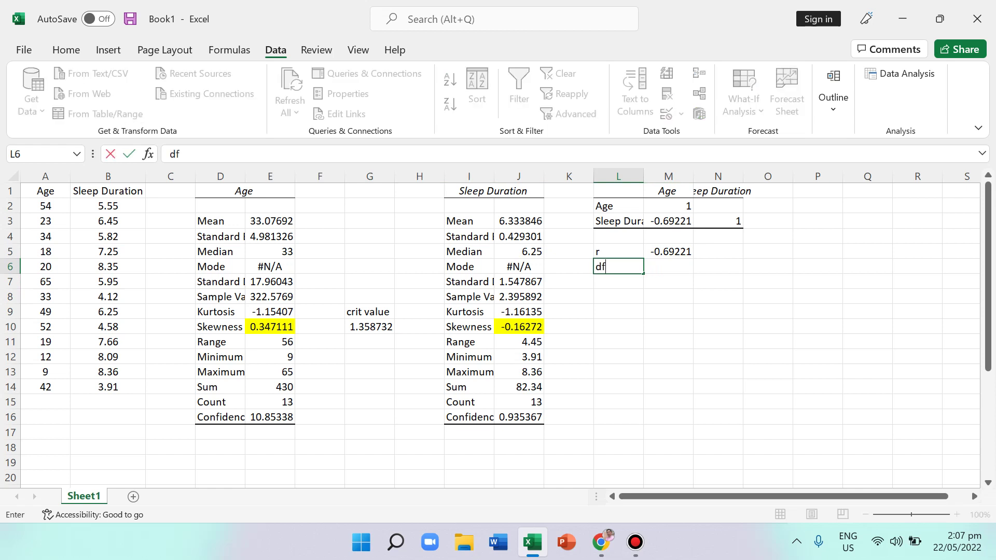
key(Tab)
key(Down)
key(Up)
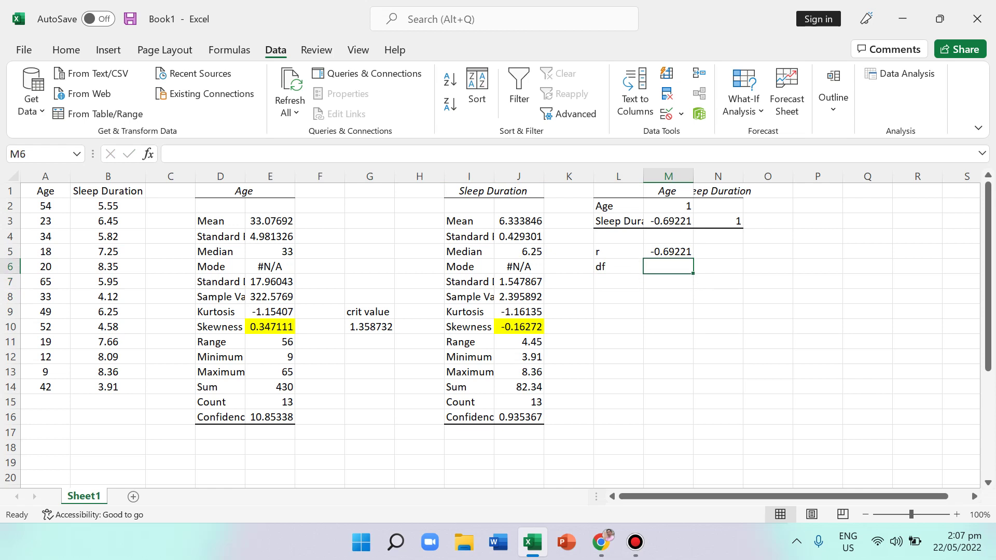
key(Down)
key(Up)
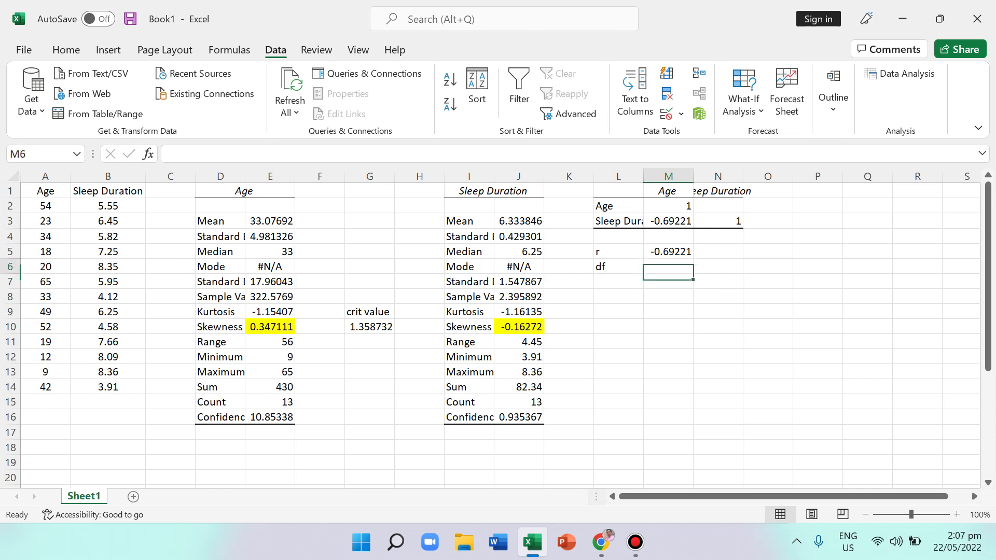
text(n)
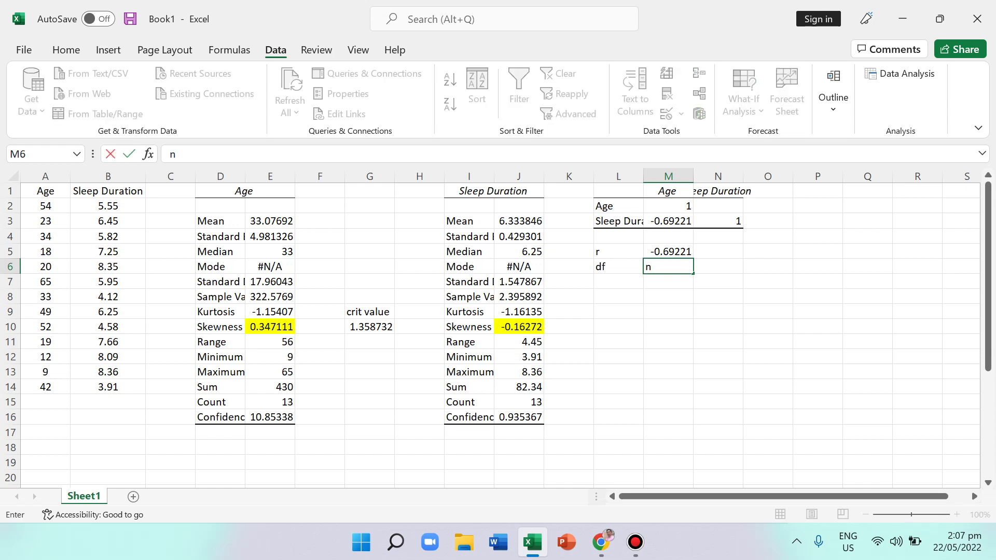
text(-2)
key(Return)
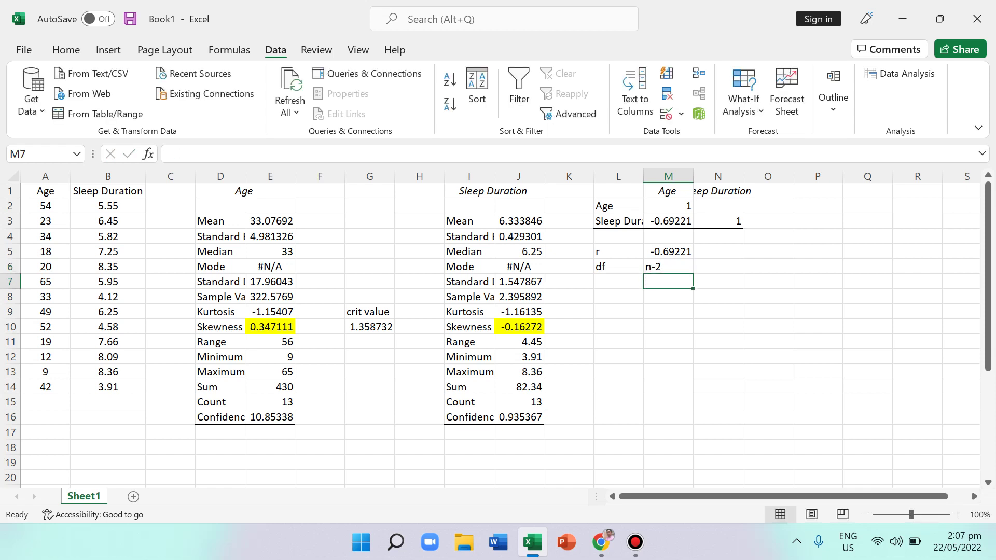
- Calculate the degrees of freedom in N6 with =J15-2, using the Sleep Duration count
key(Right)
key(Up)
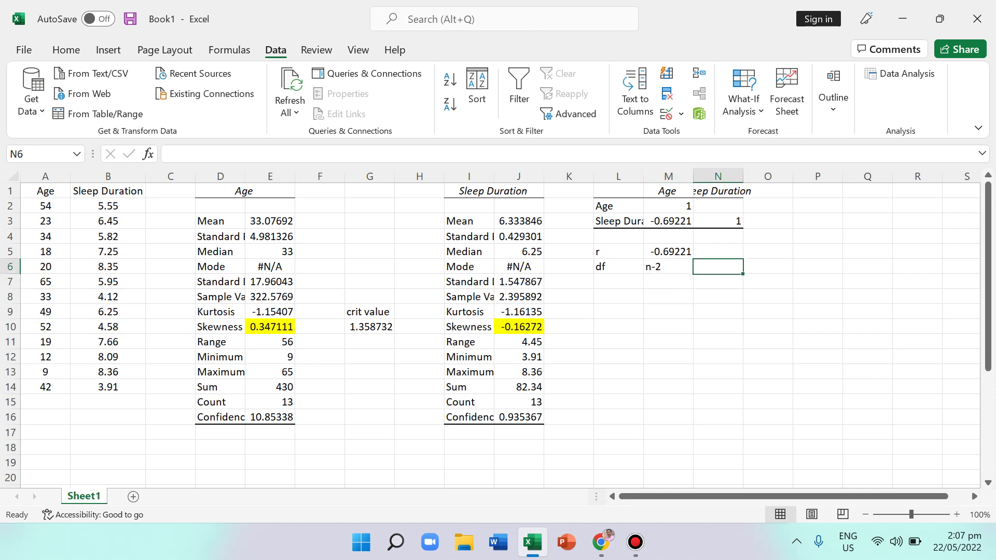
key(Left)
key(Right)
text(=)
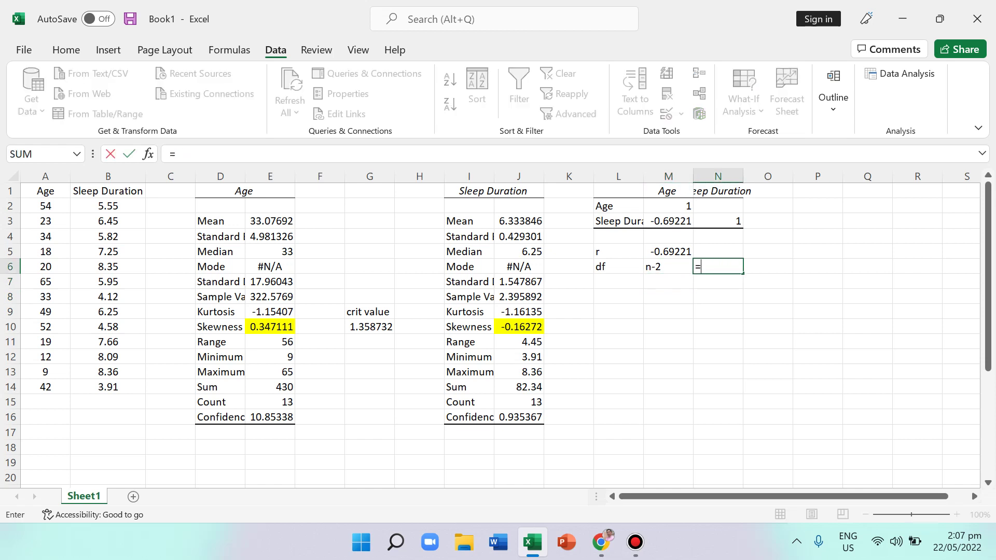
click(518, 401)
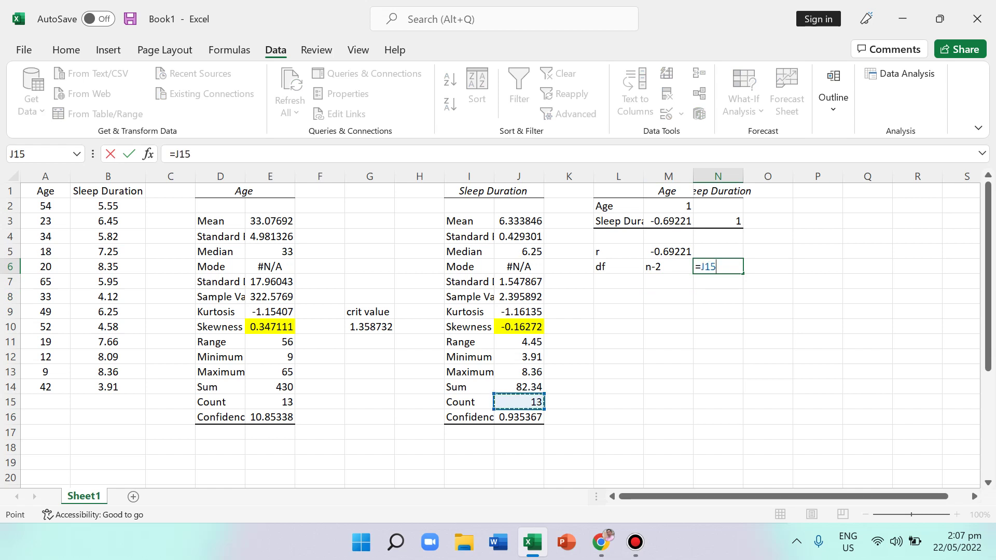
text(-2)
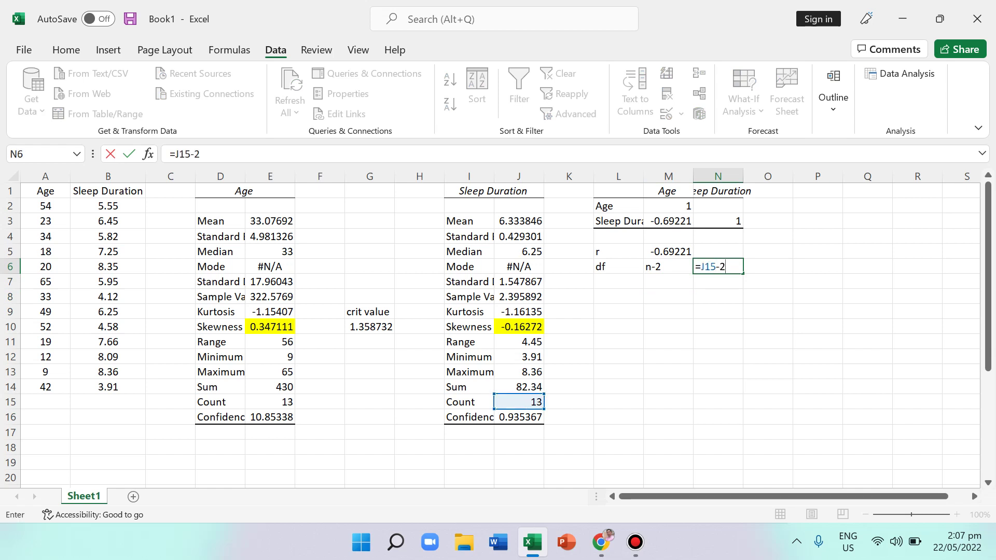
key(Return)
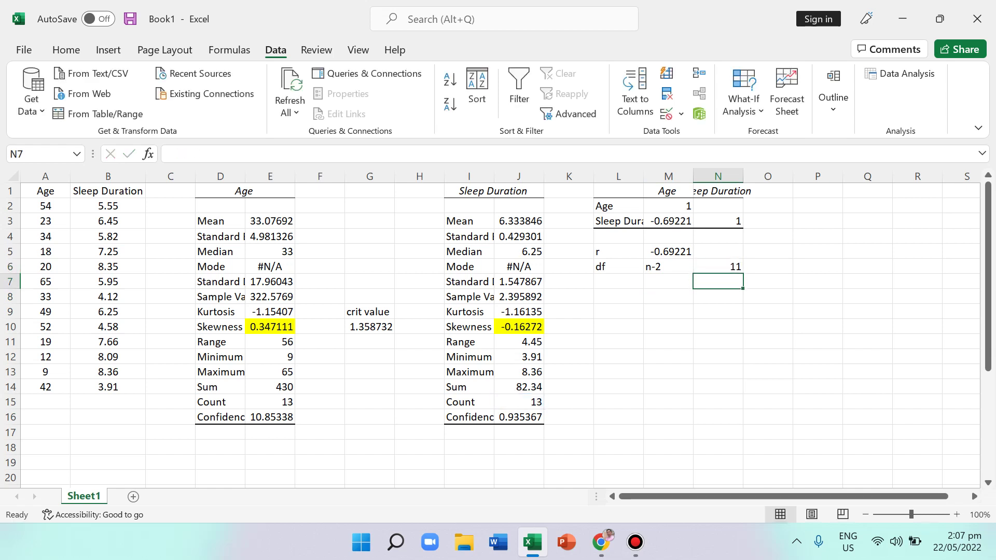
click(718, 266)
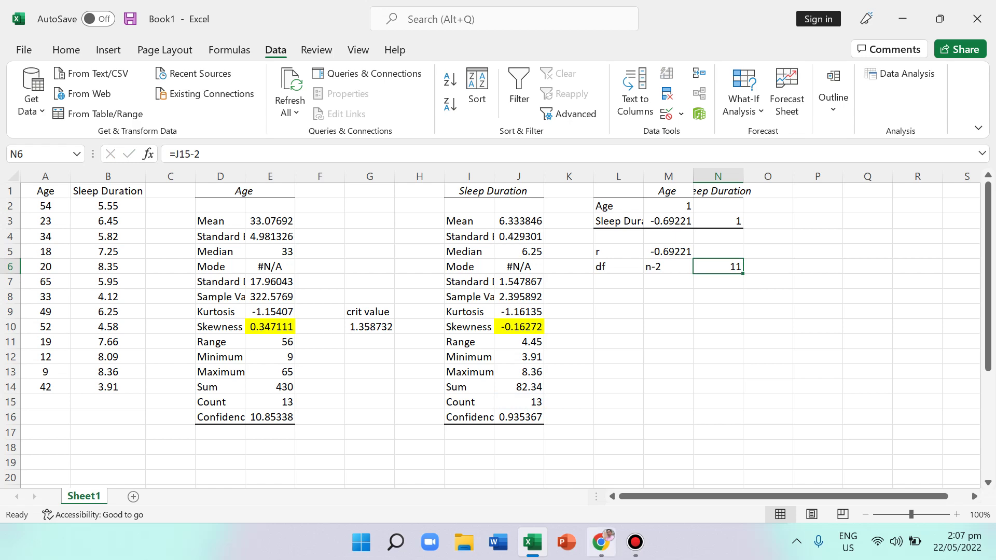
- Switch to Chrome and examine the Pearson's Correlation Table for the critical value, including its usage notes and reference
click(601, 542)
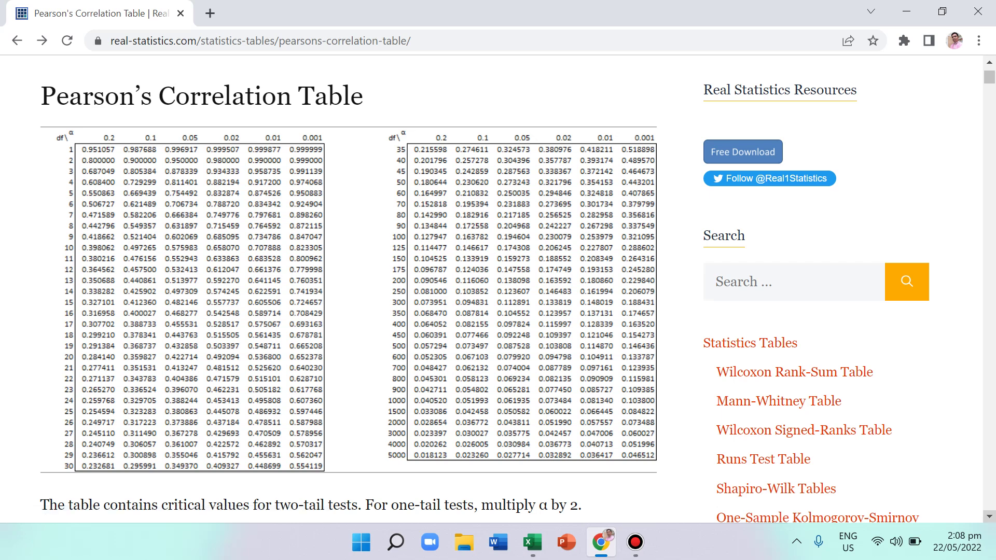
scroll(497, 288, down, 5)
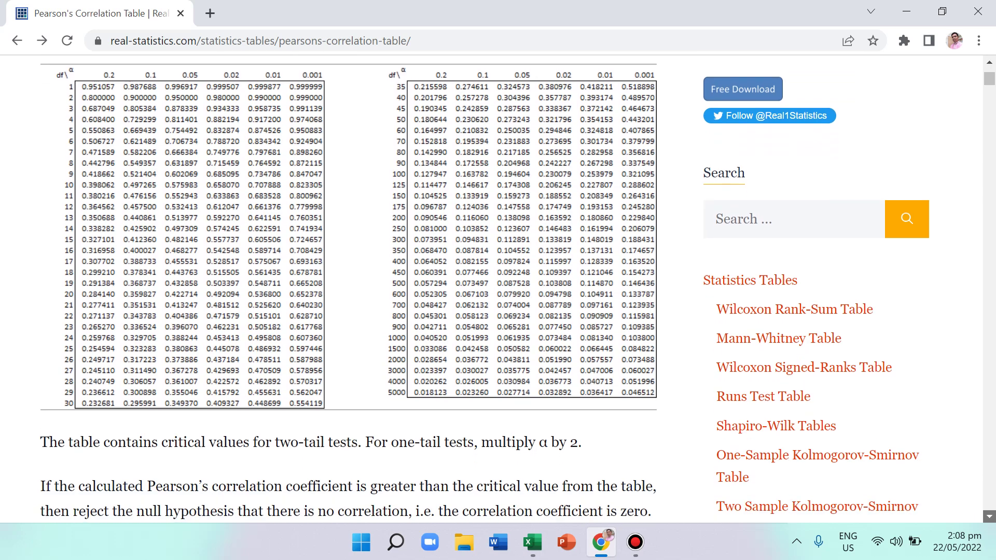
scroll(498, 289, down, 3)
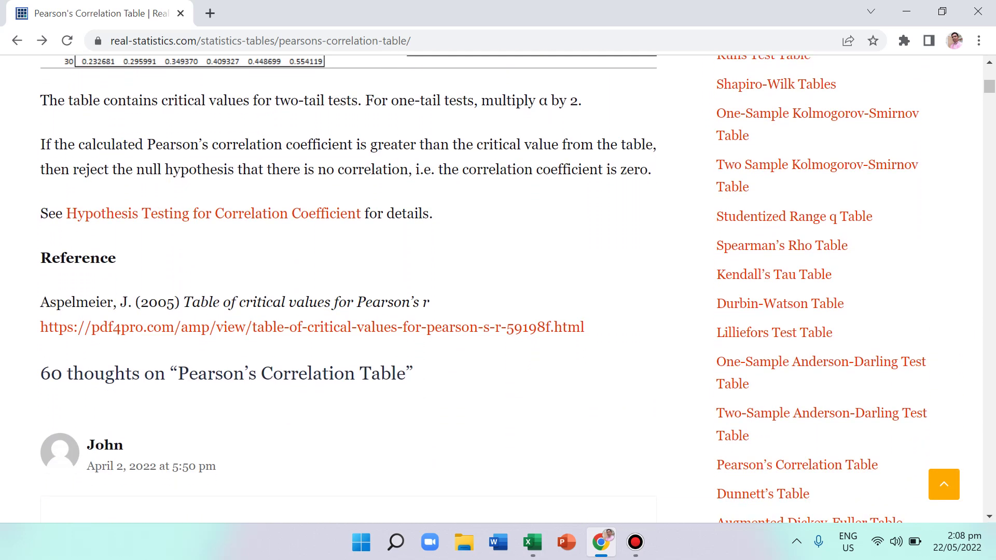
drag(40, 302, 100, 302)
click(100, 302)
drag(183, 302, 252, 302)
click(252, 302)
scroll(517, 289, up, 1)
scroll(516, 289, up, 6)
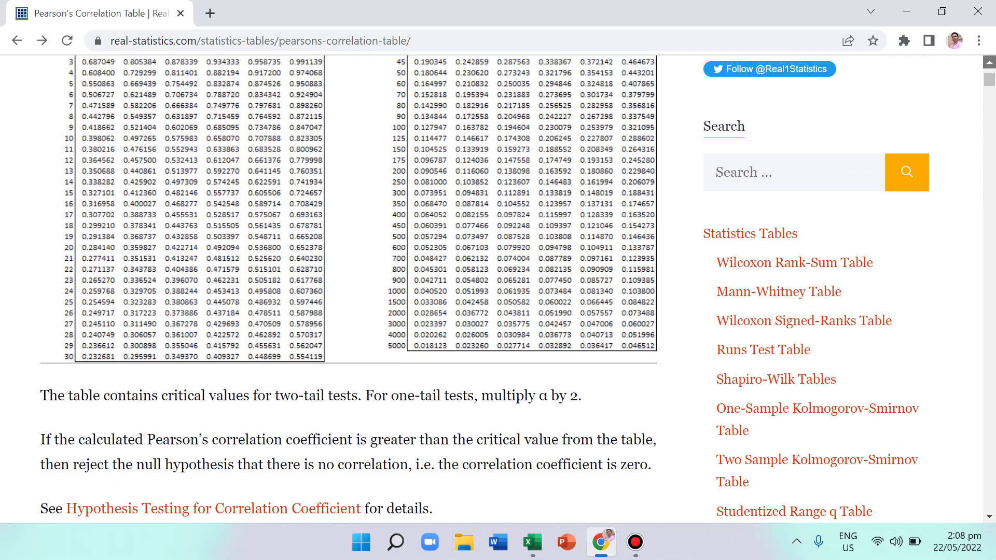
scroll(517, 289, up, 2)
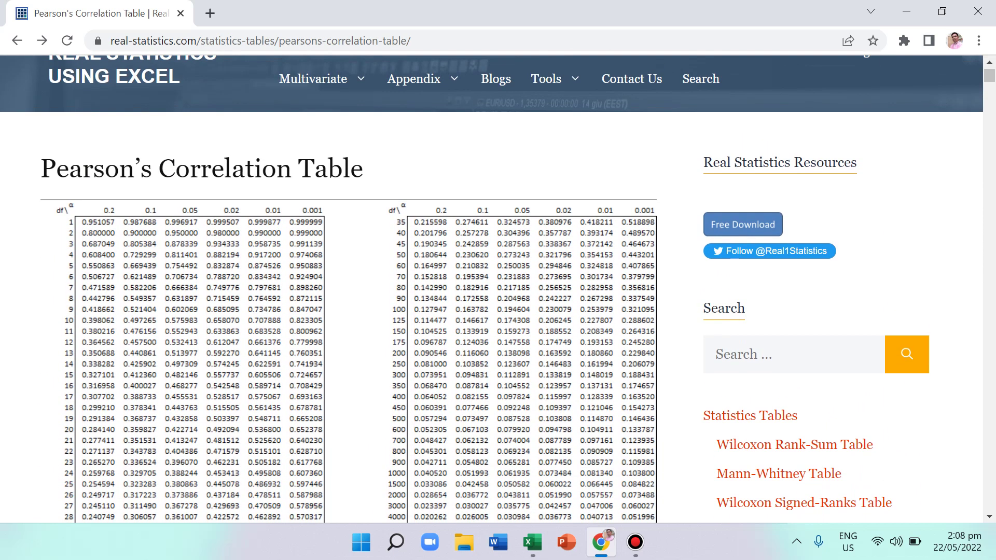
scroll(517, 288, down, 1)
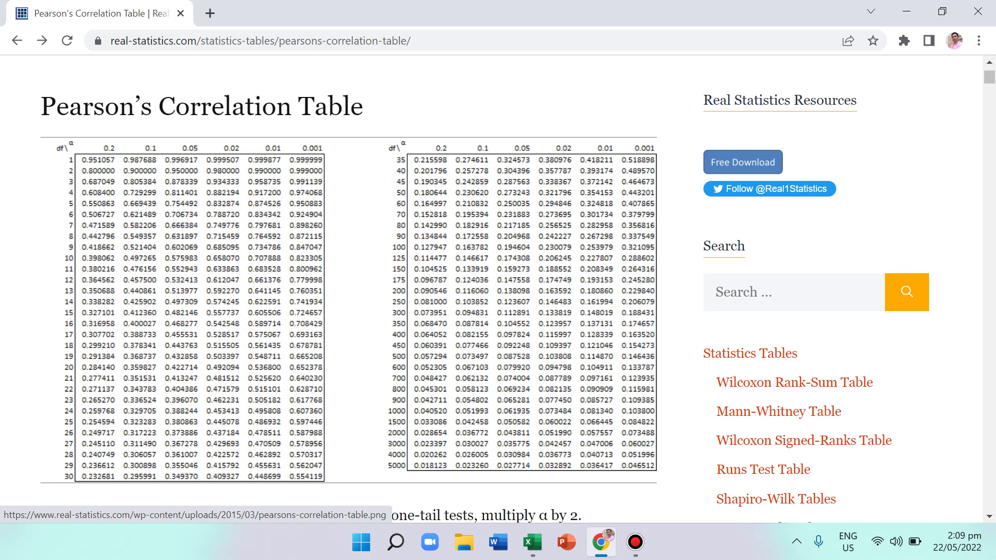
- Return to Excel, enter the critical value 0.552943 in M7 and label L7 as crit value
click(533, 542)
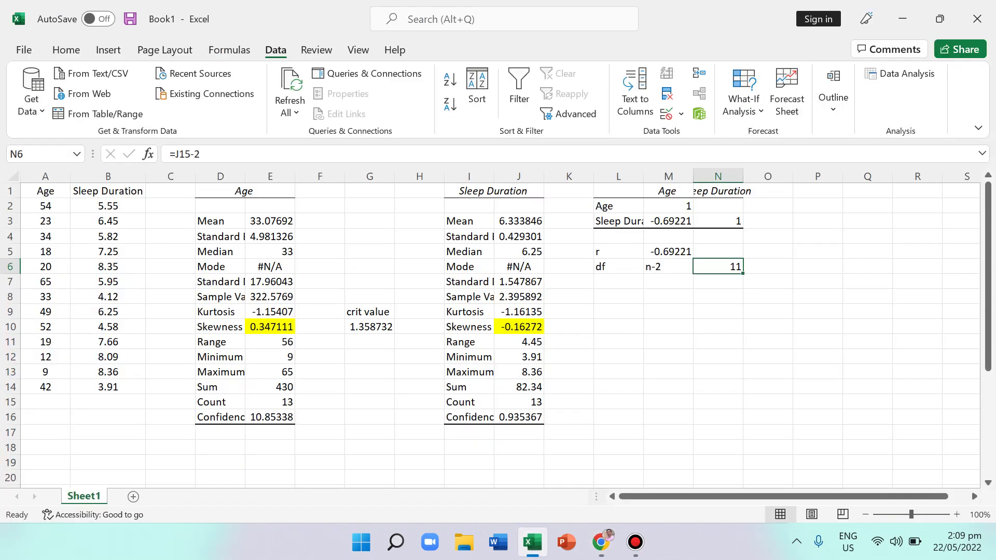
click(667, 281)
text(0.)
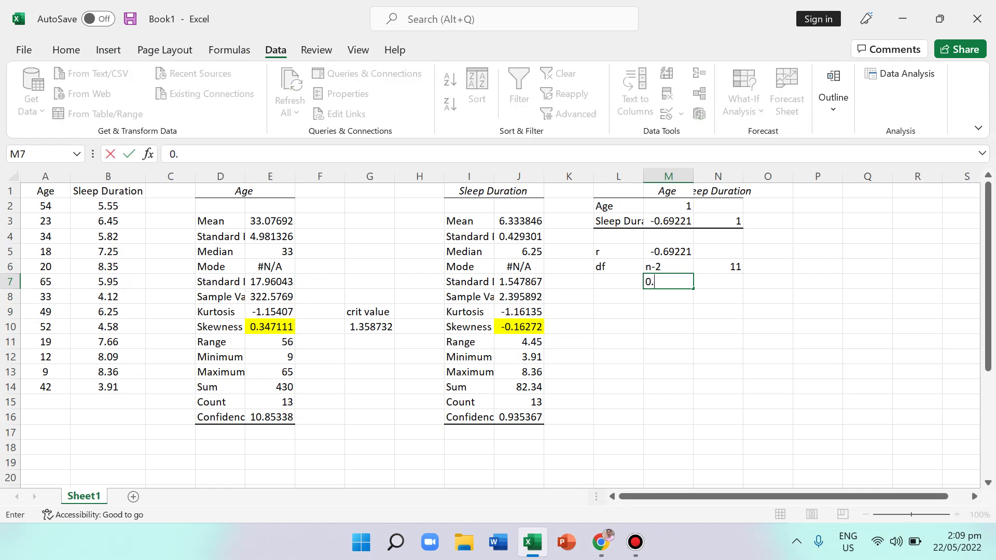
text(552943)
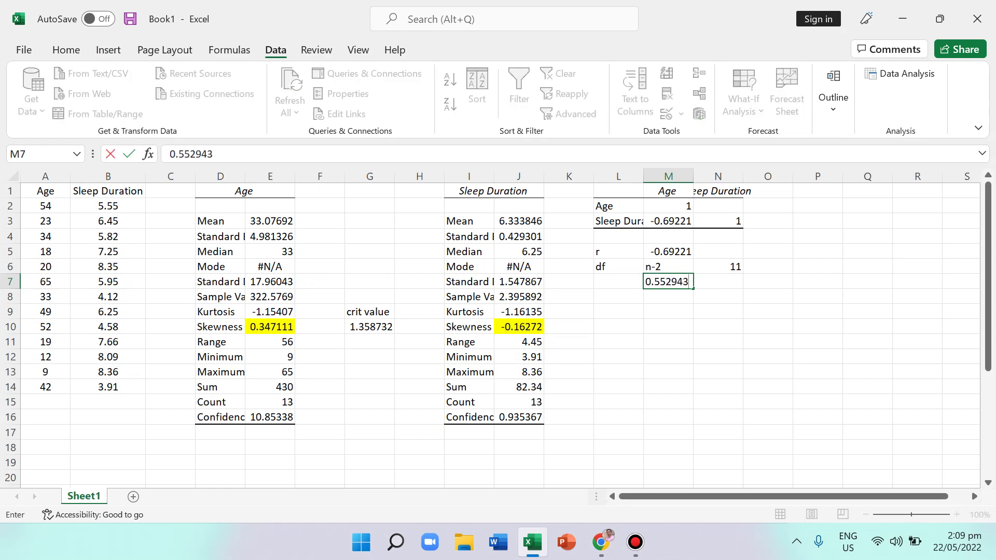
click(618, 281)
text(cri)
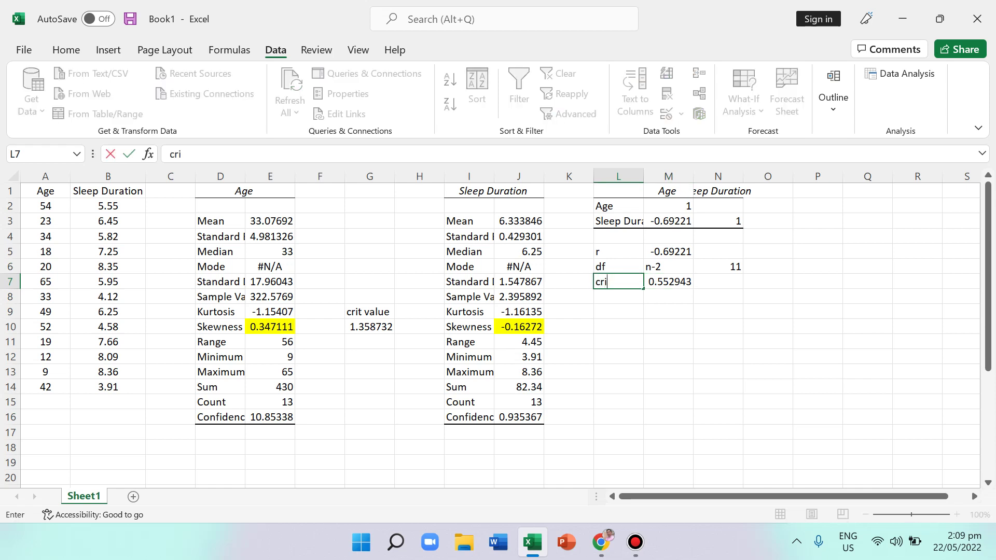
text(t value)
click(667, 281)
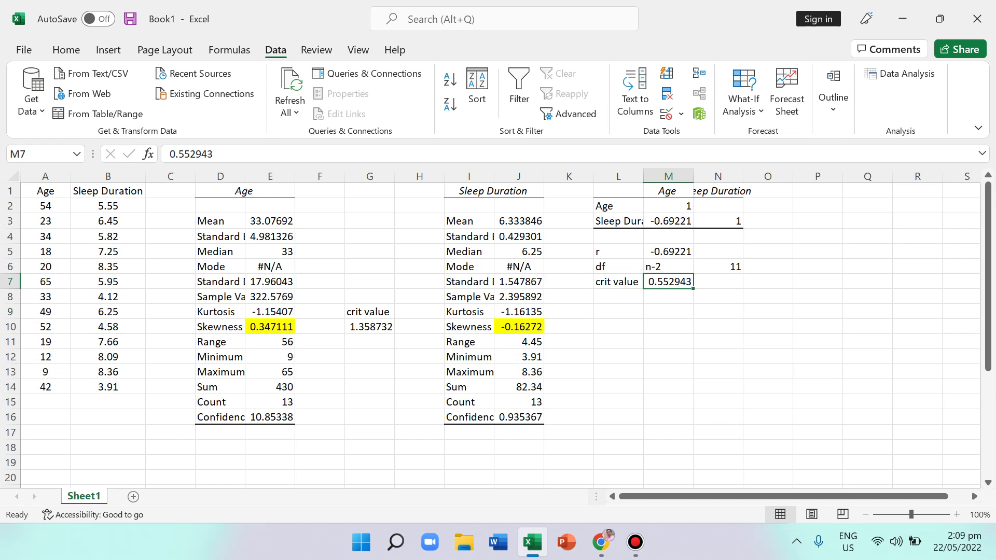
- Compare the correlation coefficient in M5 with the critical value in M7
click(668, 252)
click(668, 281)
click(668, 252)
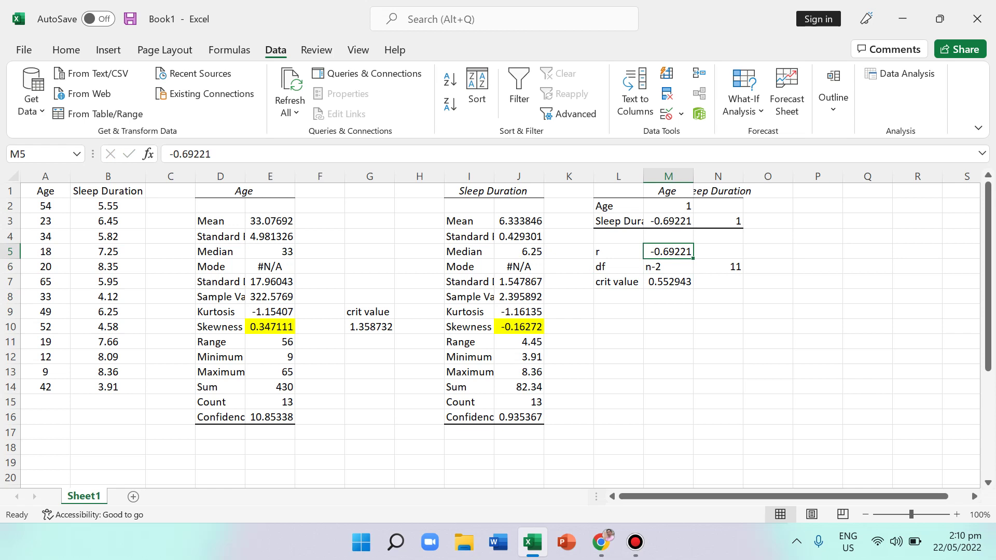
click(668, 281)
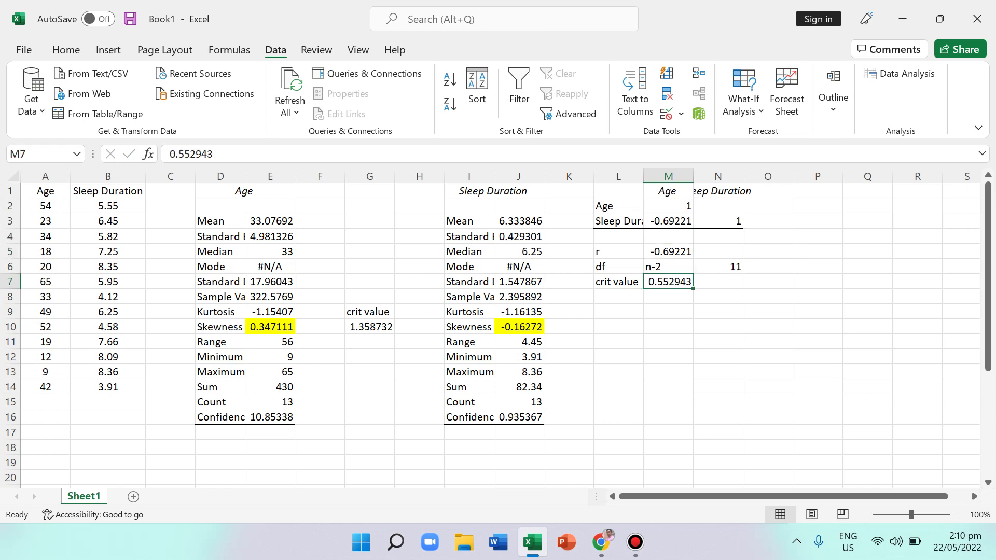
click(668, 251)
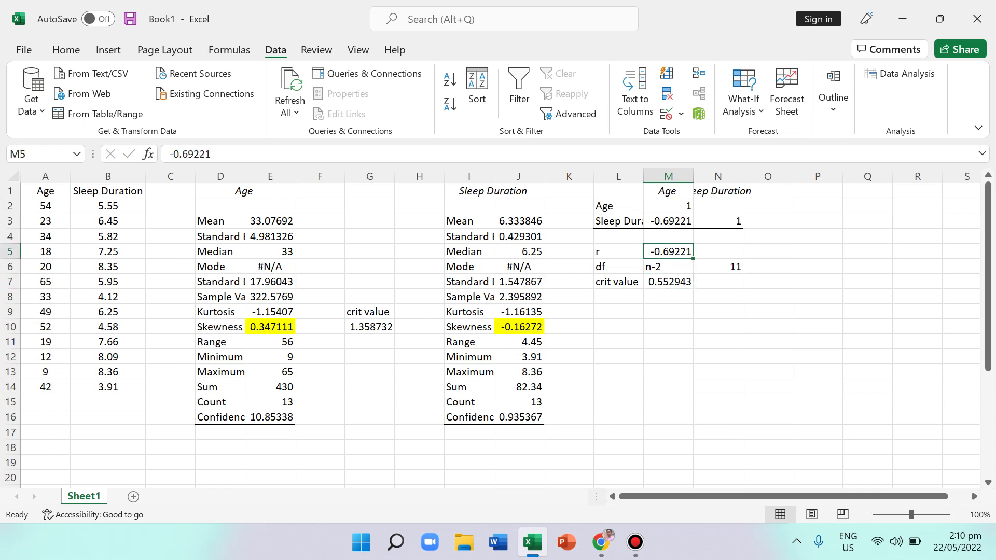
click(668, 282)
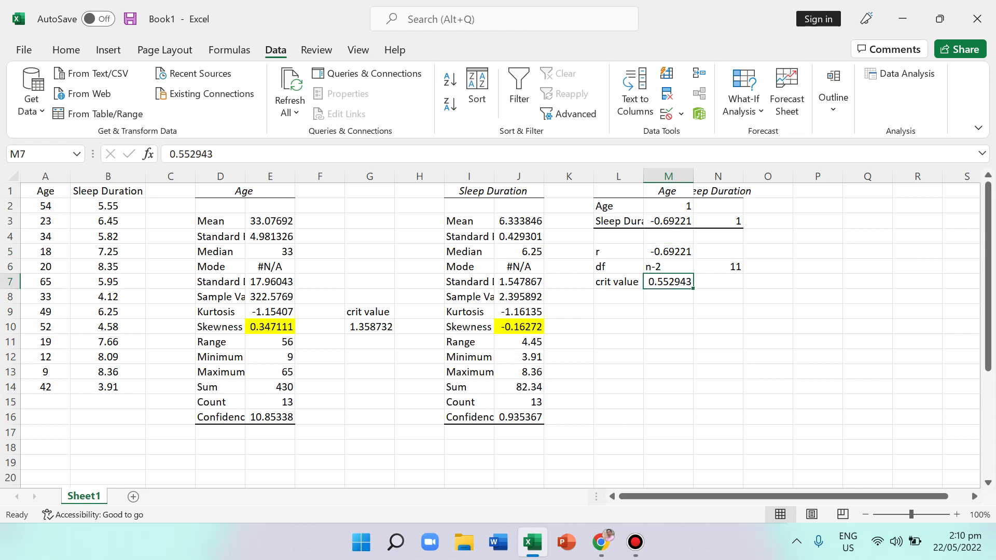
click(668, 252)
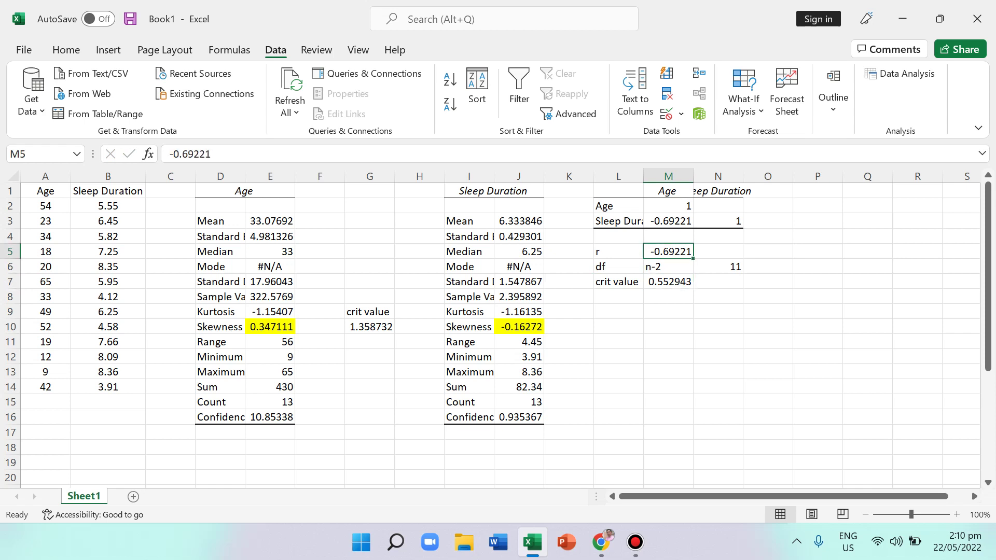
click(667, 281)
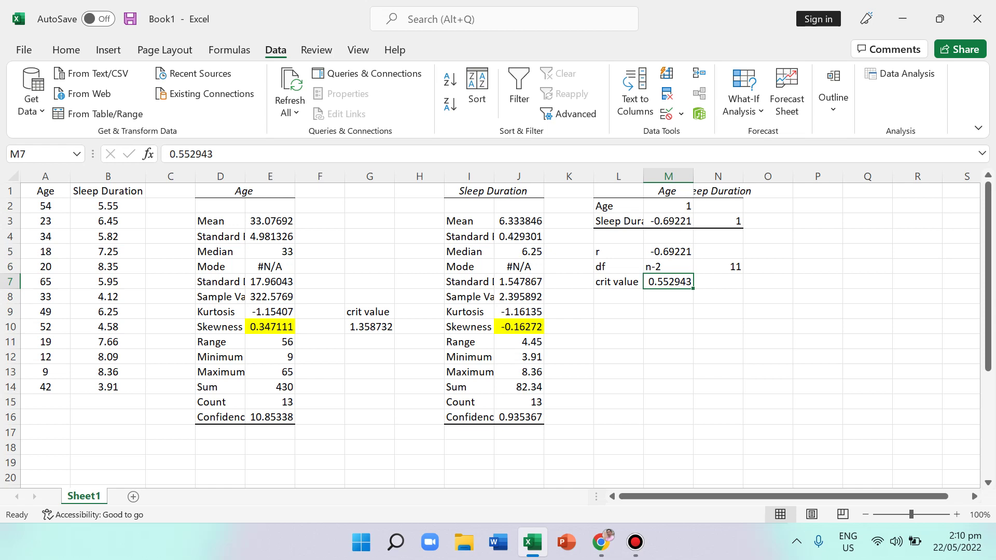
- Review the Age and Sleep Duration data in A1:B14 against the correlation coefficient in M5 to interpret the relationship
drag(45, 191, 108, 386)
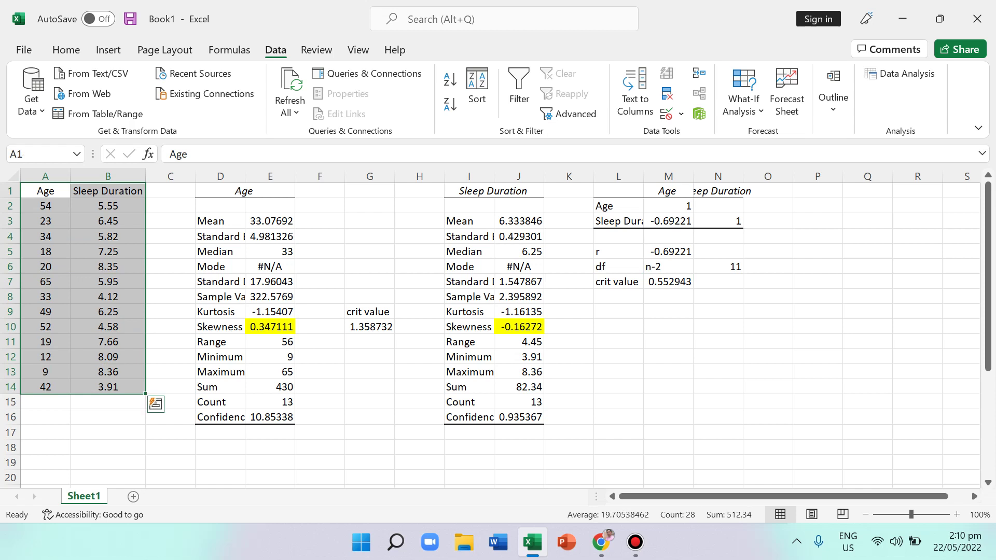
click(108, 326)
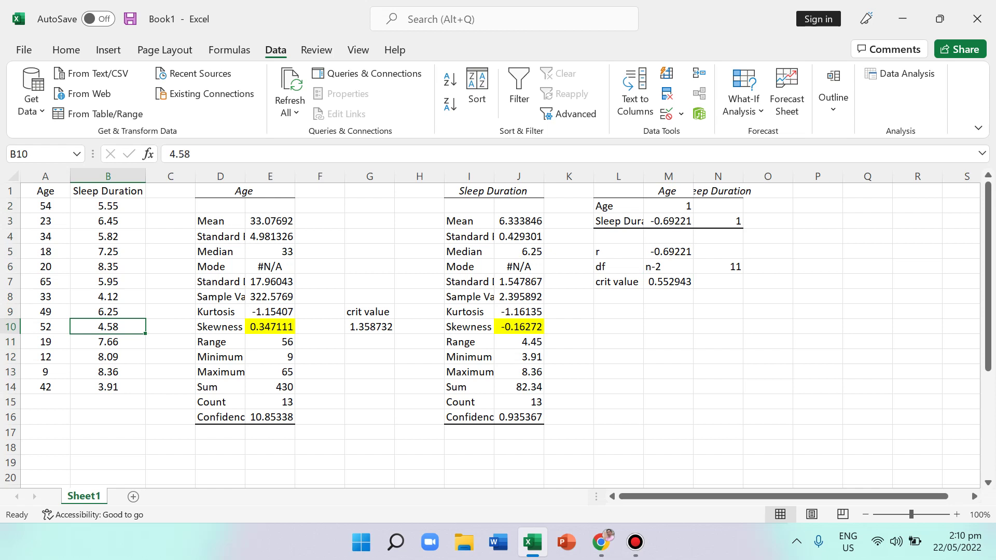
click(668, 252)
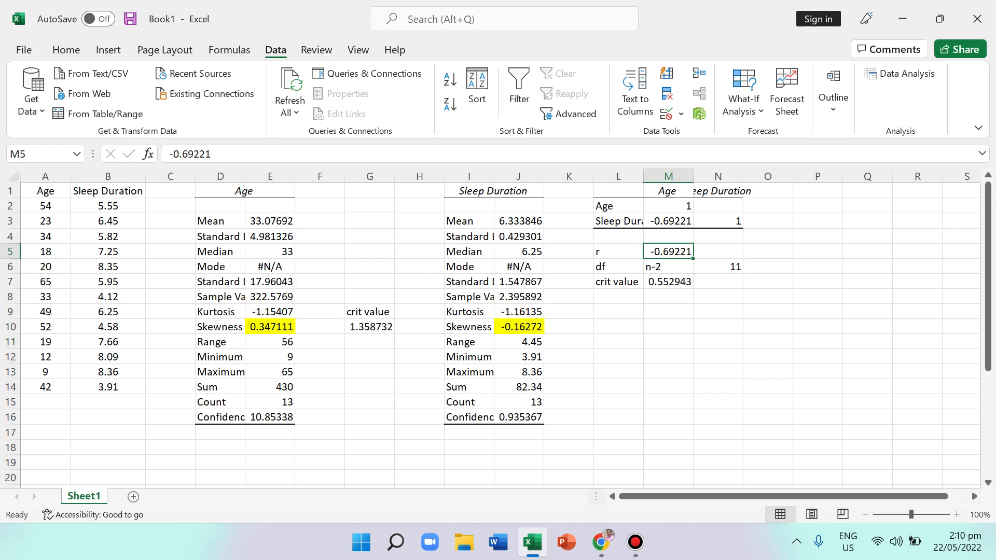
drag(45, 191, 45, 251)
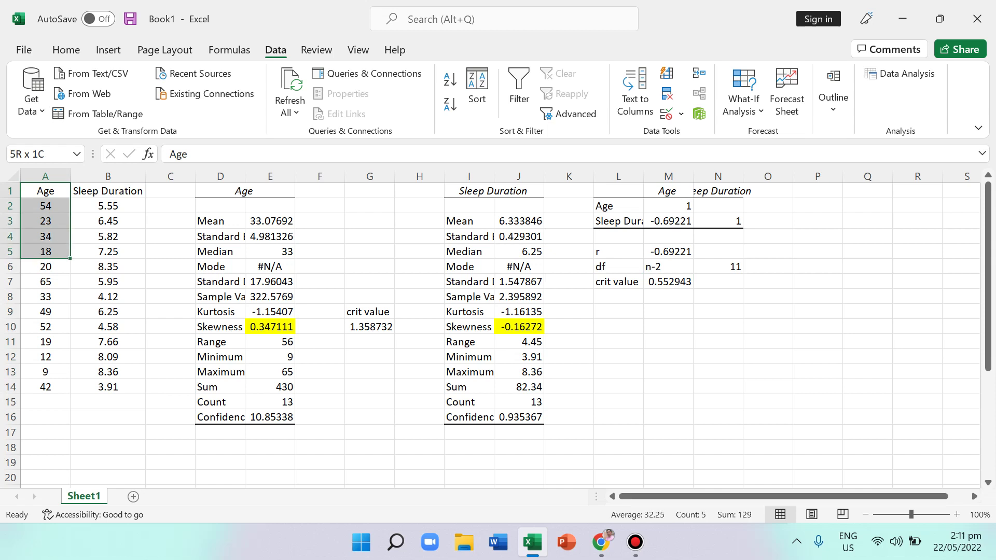
click(45, 267)
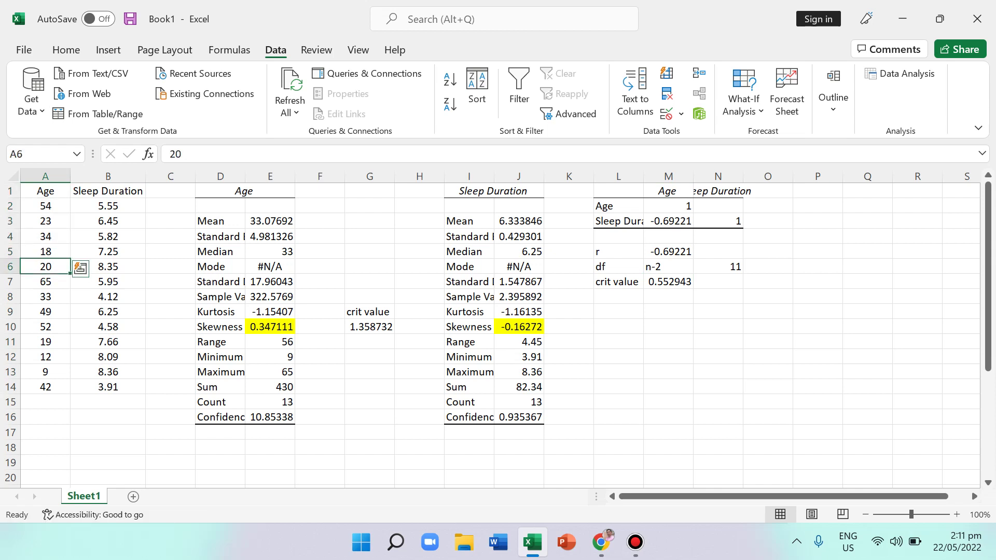
click(668, 296)
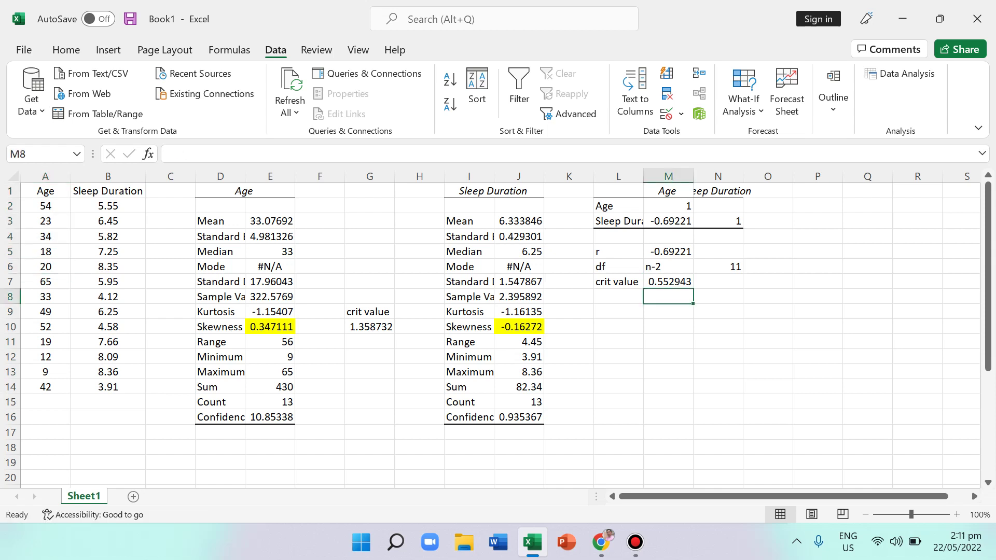
click(668, 252)
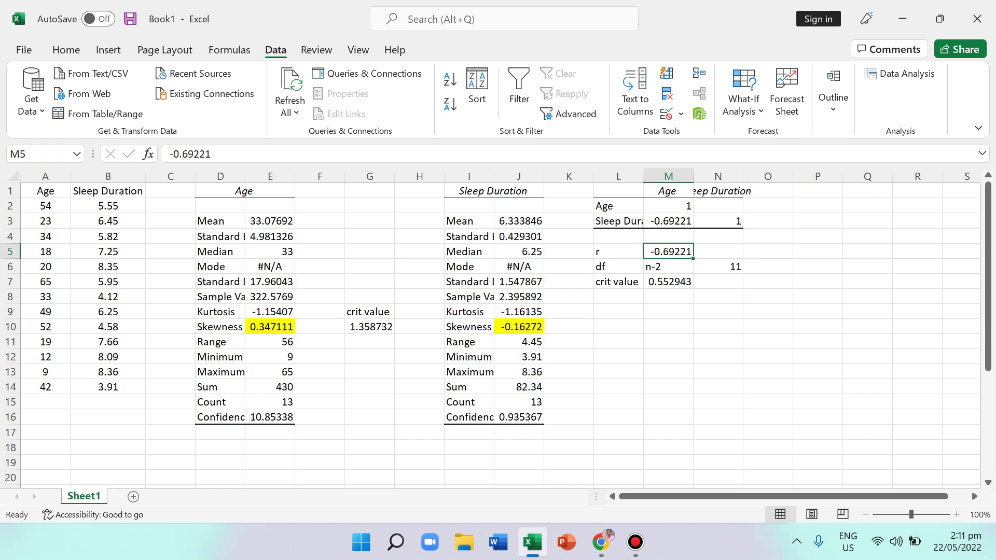
mouse_move(591, 10)
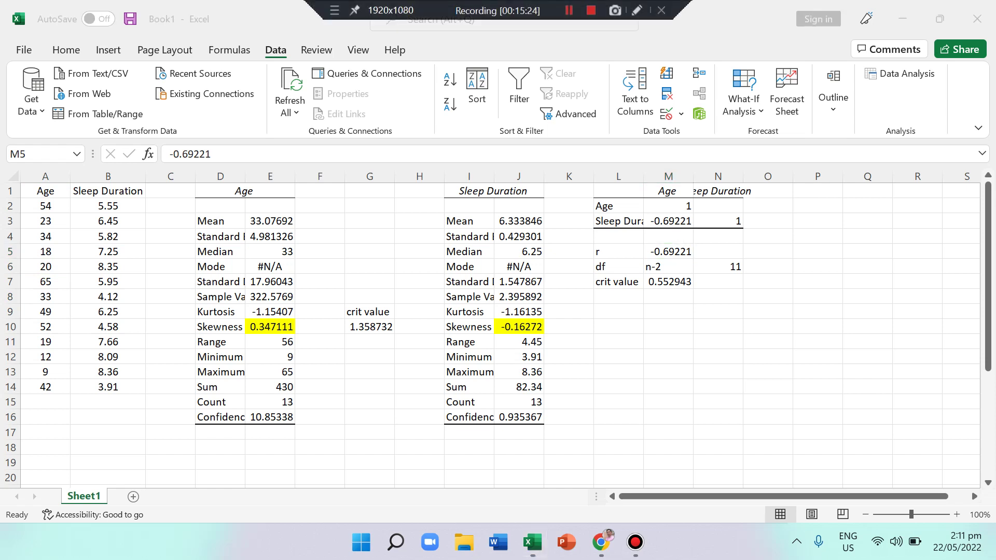